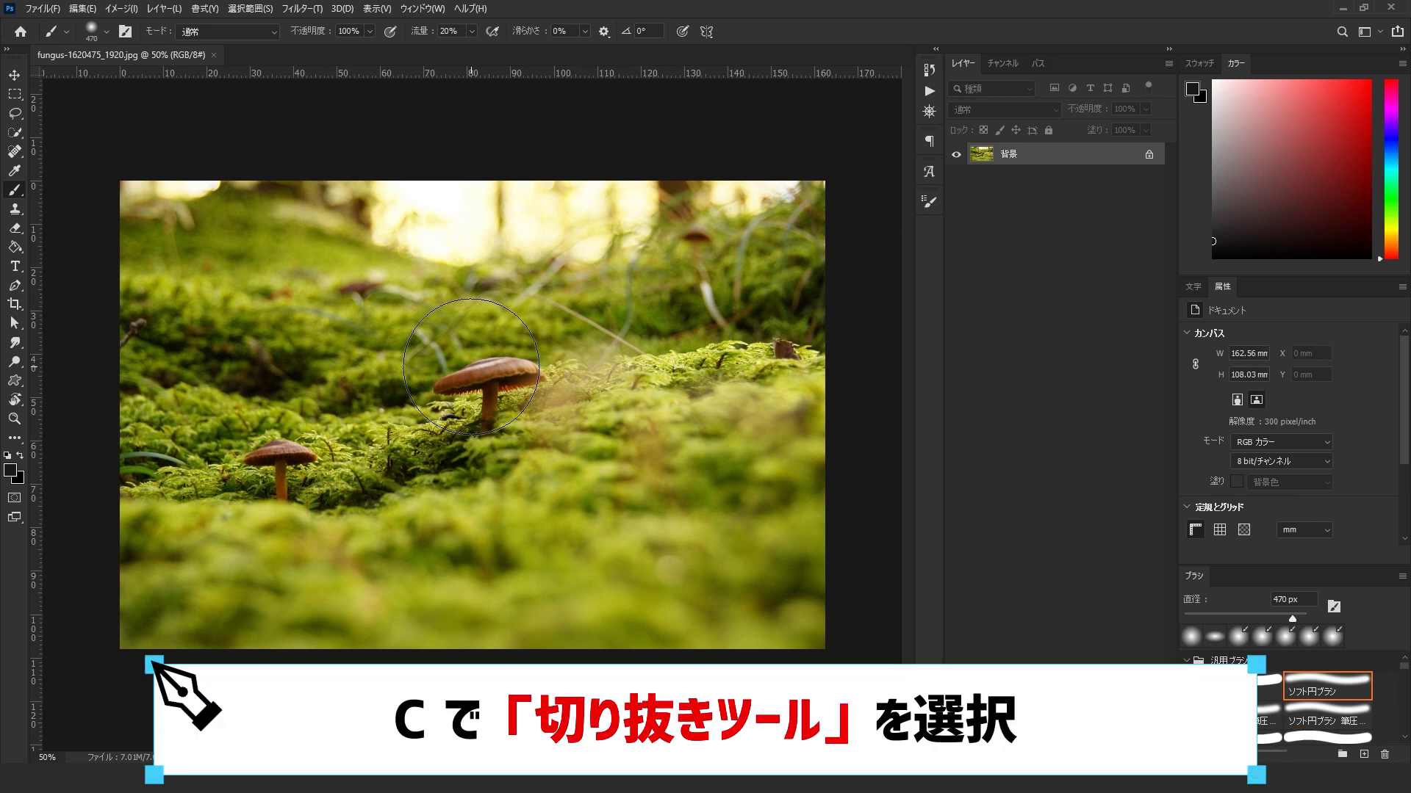
# Step: Crop the photo tightly around the central mushroom, keeping the mushroom near the middle of the frame
pyautogui.press('c')
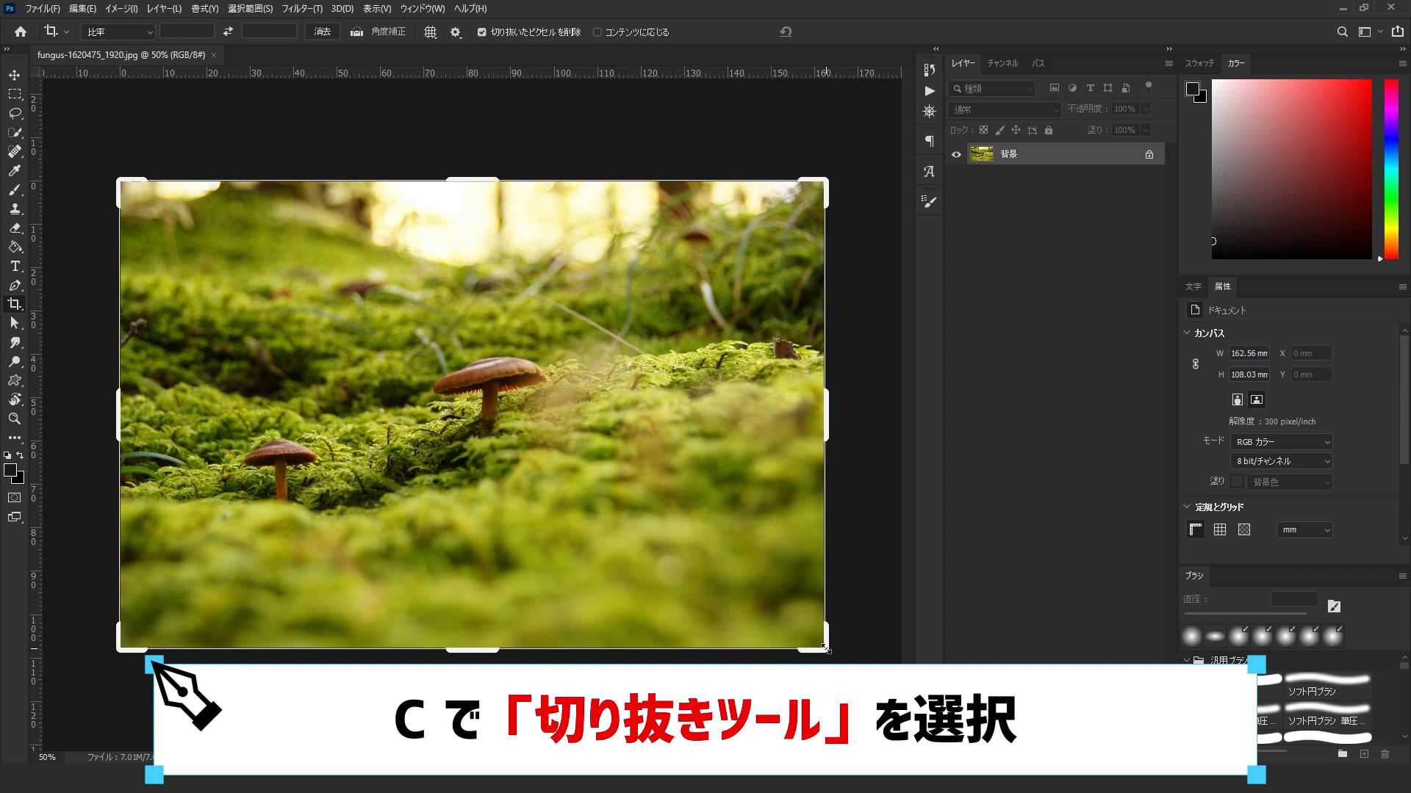
pyautogui.moveTo(824, 648); pyautogui.dragTo(644, 502)
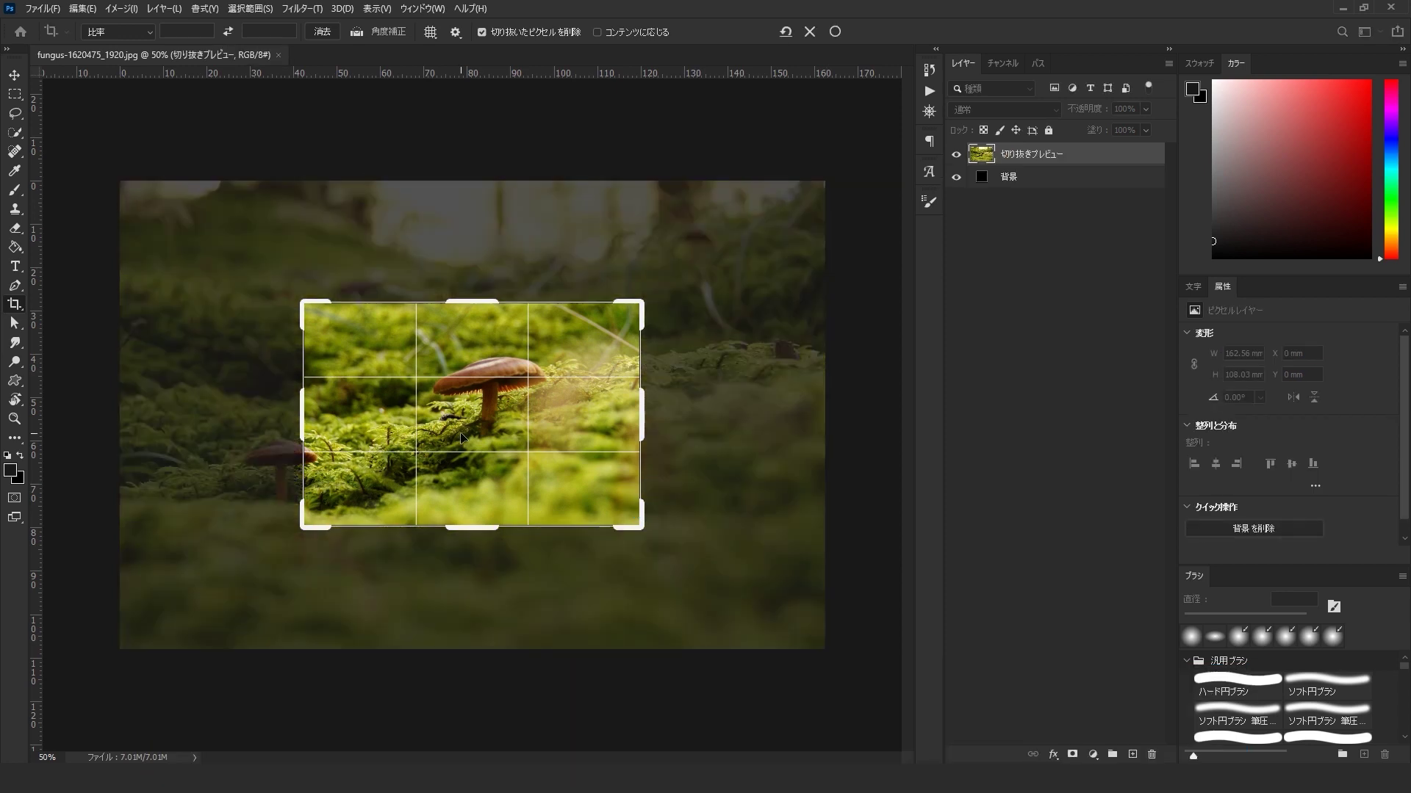
pyautogui.moveTo(481, 447)
pyautogui.mouseDown()
pyautogui.moveTo(504, 419)
pyautogui.moveTo(466, 465)
pyautogui.moveTo(504, 459)
pyautogui.mouseUp()
pyautogui.press('Return')
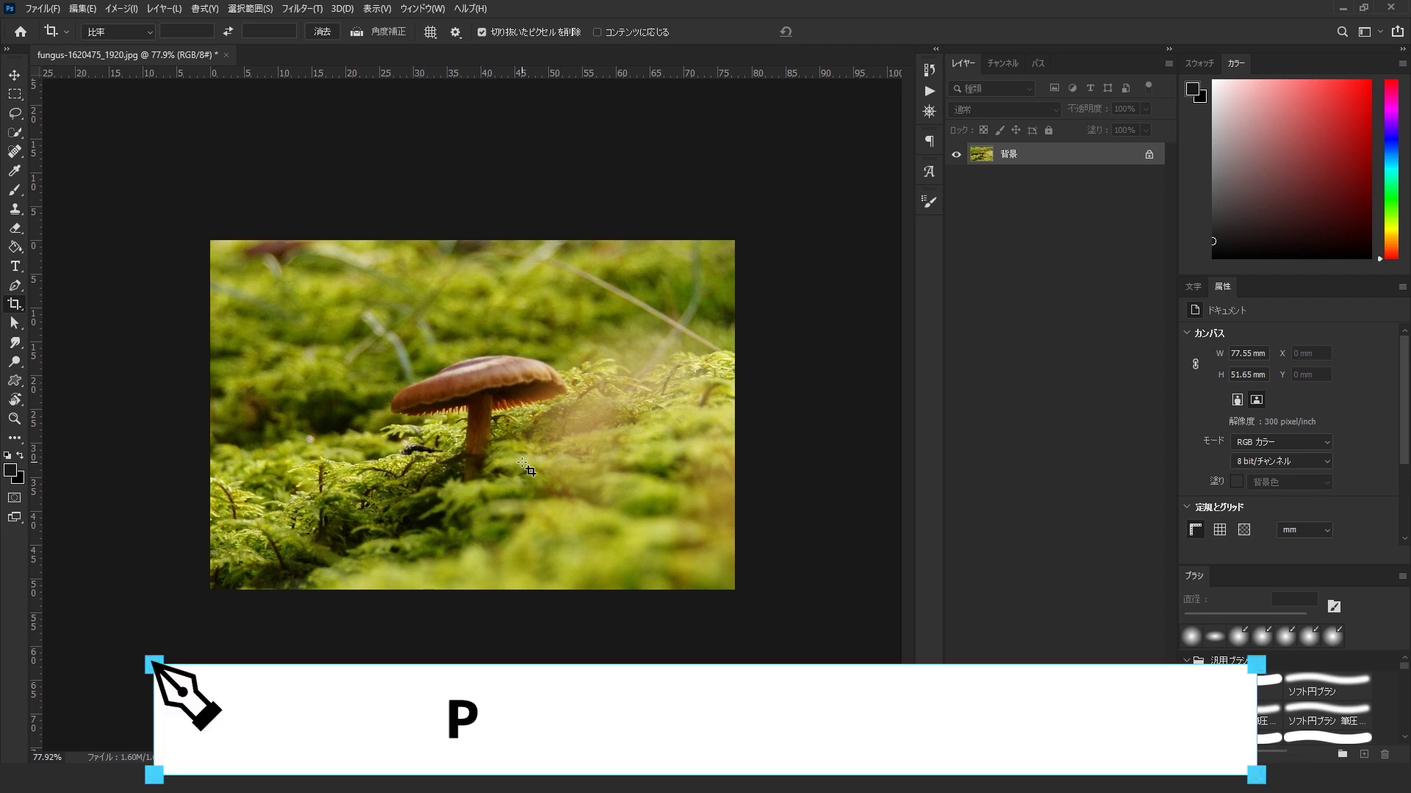
# Step: Start a Pen tool path at the mushroom's stem base, tracing up the stem's left edge, along the left gills and around the cap's left tip
pyautogui.press('p')
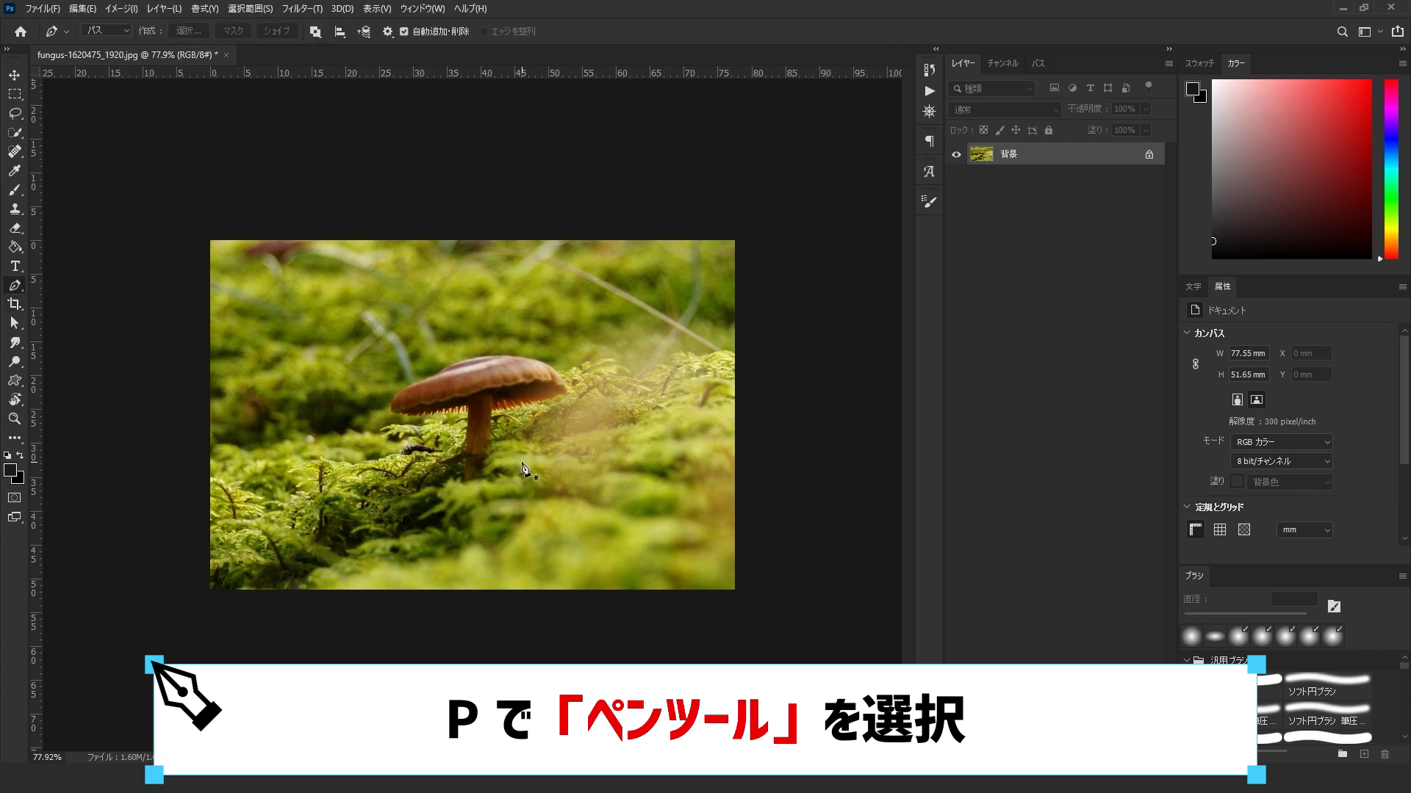
pyautogui.moveTo(492, 447); pyautogui.dragTo(552, 464)
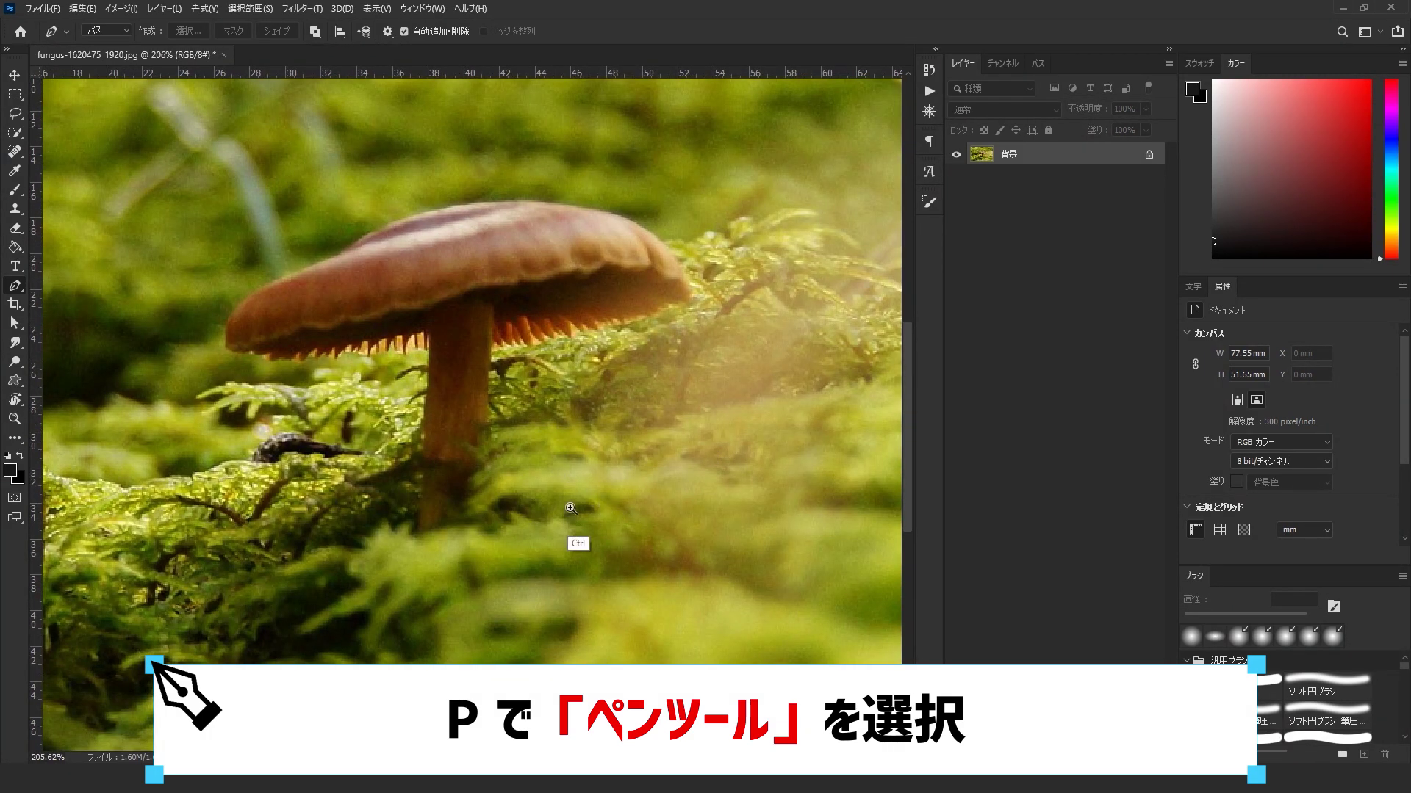
pyautogui.moveTo(505, 491); pyautogui.dragTo(533, 496)
pyautogui.moveTo(509, 520); pyautogui.dragTo(616, 474)
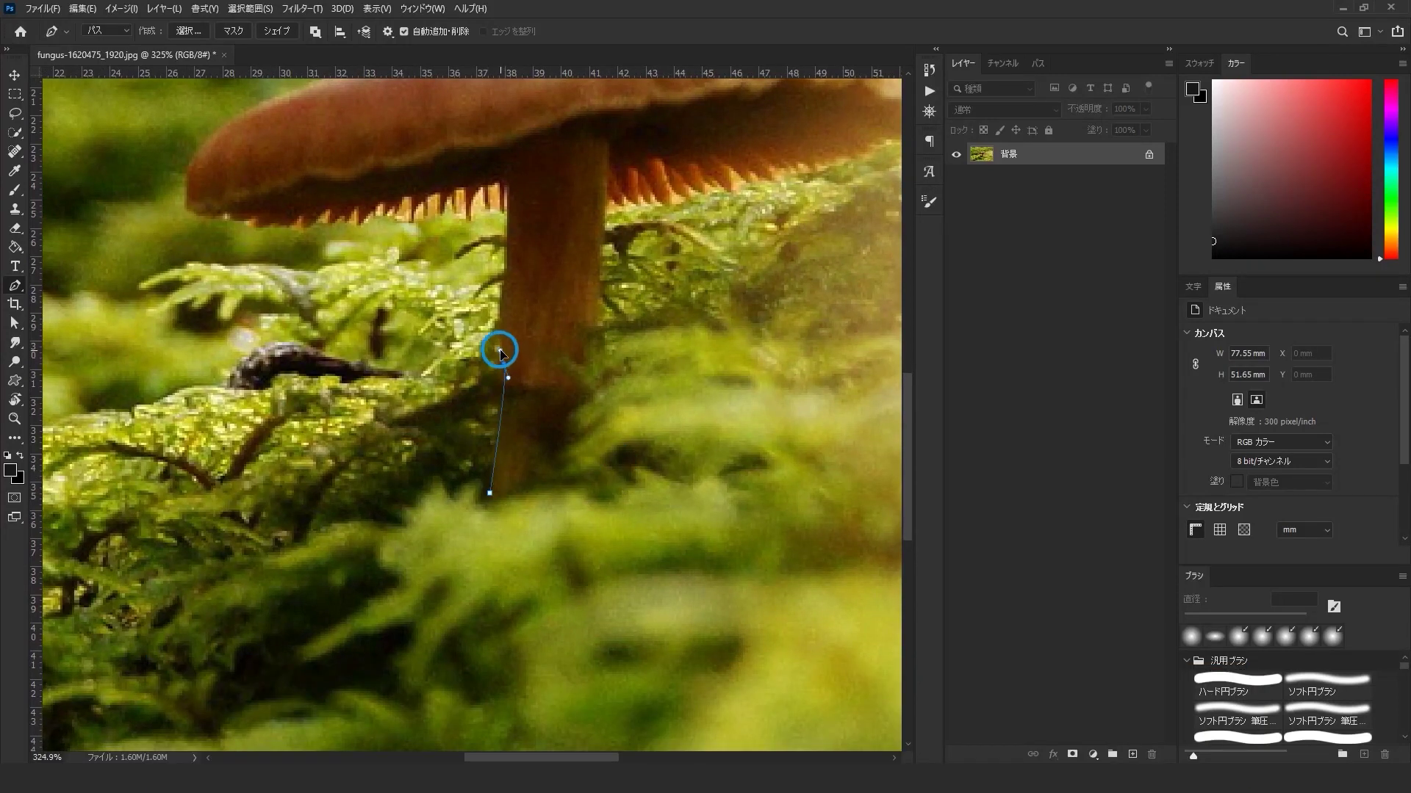
pyautogui.scroll(3, 495, 346)
pyautogui.click(474, 358)
pyautogui.moveTo(440, 364)
pyautogui.mouseDown()
pyautogui.moveTo(497, 384)
pyautogui.moveTo(478, 411)
pyautogui.mouseUp()
pyautogui.click(507, 400)
pyautogui.click(441, 410)
pyautogui.click(482, 424)
pyautogui.click(442, 428)
pyautogui.click(451, 378)
pyautogui.moveTo(496, 346); pyautogui.dragTo(386, 453)
pyautogui.click(396, 439)
pyautogui.click(475, 410)
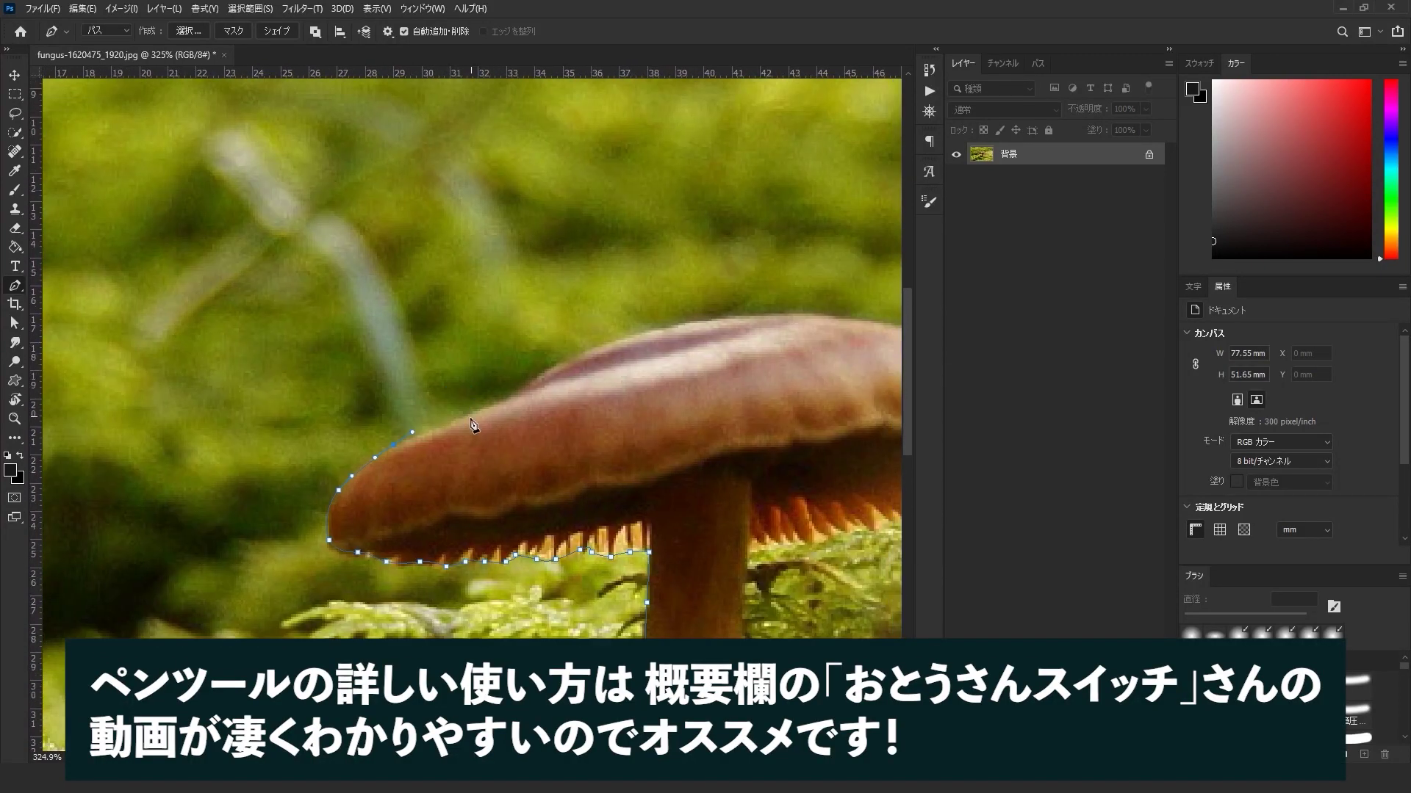
# Step: Continue the path over the top of the cap, around its right tip and back along the right gills
pyautogui.moveTo(469, 408)
pyautogui.mouseDown()
pyautogui.moveTo(541, 380)
pyautogui.moveTo(412, 416)
pyautogui.mouseUp()
pyautogui.moveTo(453, 408)
pyautogui.mouseDown()
pyautogui.moveTo(488, 401)
pyautogui.moveTo(419, 430)
pyautogui.mouseUp()
pyautogui.moveTo(483, 425)
pyautogui.mouseDown()
pyautogui.moveTo(526, 428)
pyautogui.moveTo(469, 326)
pyautogui.mouseUp()
pyautogui.moveTo(524, 349)
pyautogui.mouseDown()
pyautogui.moveTo(564, 371)
pyautogui.moveTo(563, 416)
pyautogui.moveTo(546, 431)
pyautogui.moveTo(587, 428)
pyautogui.mouseUp()
pyautogui.click(557, 434)
pyautogui.scroll(1, 558, 434)
pyautogui.click(596, 415)
pyautogui.click(575, 425)
pyautogui.click(549, 434)
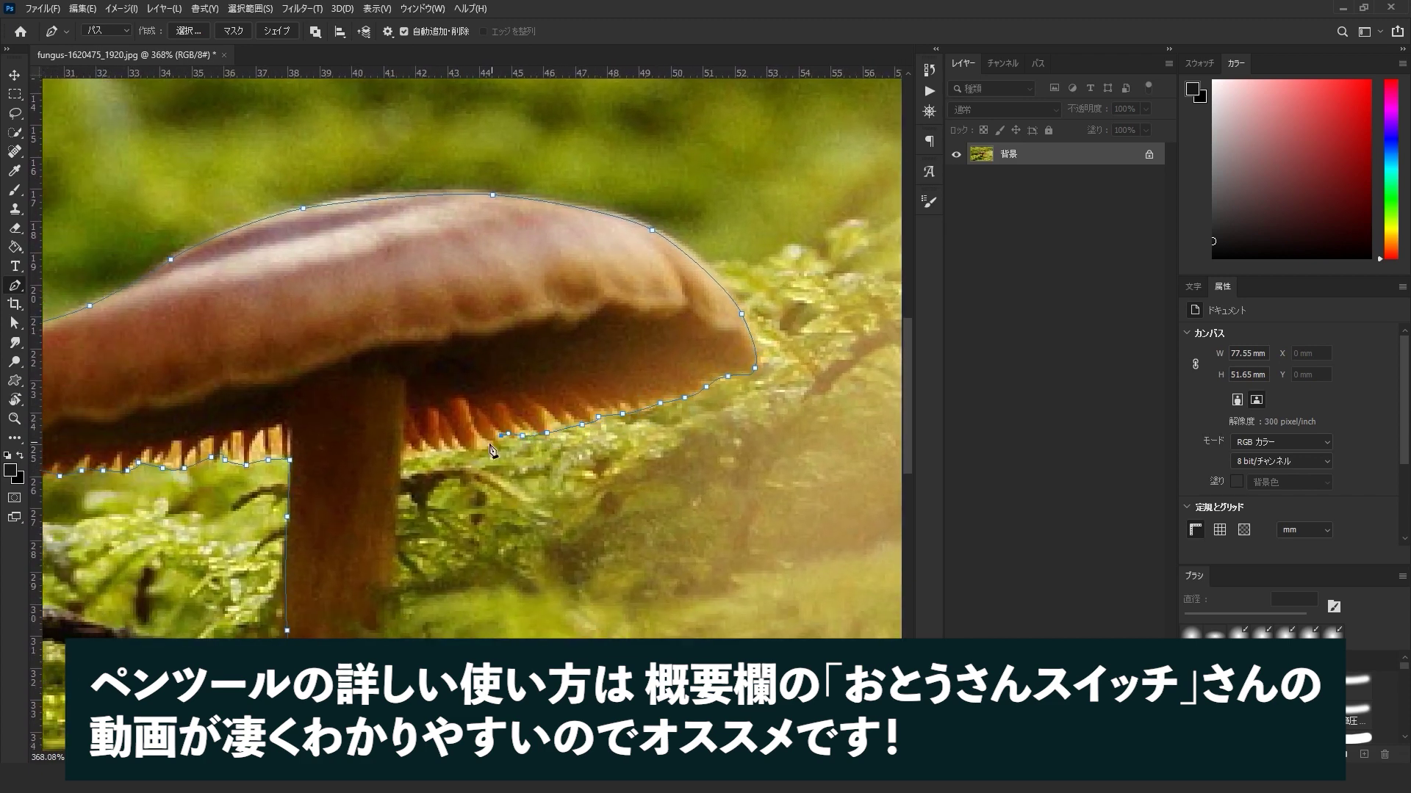
# Step: Trace the remaining right gills and the stem's right edge, closing the path at the stem base
pyautogui.click(488, 447)
pyautogui.click(473, 453)
pyautogui.moveTo(426, 455); pyautogui.dragTo(514, 441)
pyautogui.click(495, 444)
pyautogui.moveTo(482, 595)
pyautogui.mouseDown()
pyautogui.moveTo(515, 382)
pyautogui.moveTo(511, 412)
pyautogui.mouseUp()
pyautogui.click(506, 478)
pyautogui.click(497, 518)
pyautogui.moveTo(446, 542); pyautogui.dragTo(505, 529)
pyautogui.click(505, 529)
pyautogui.click(453, 537)
pyautogui.moveTo(468, 390); pyautogui.dragTo(468, 389)
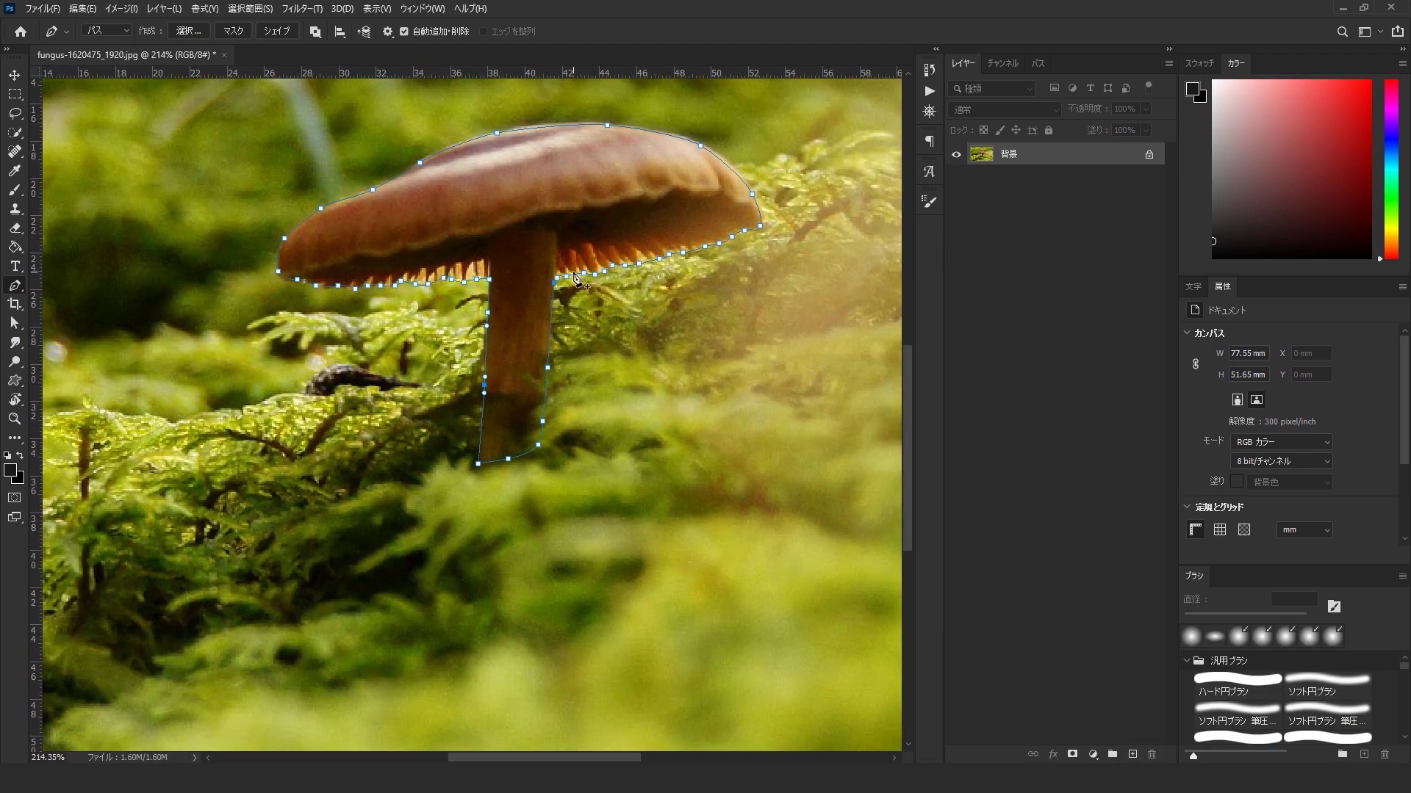
# Step: Convert the mushroom path into a new anti-aliased selection with a 0.5 pixel feather radius
pyautogui.rightClick(507, 306)
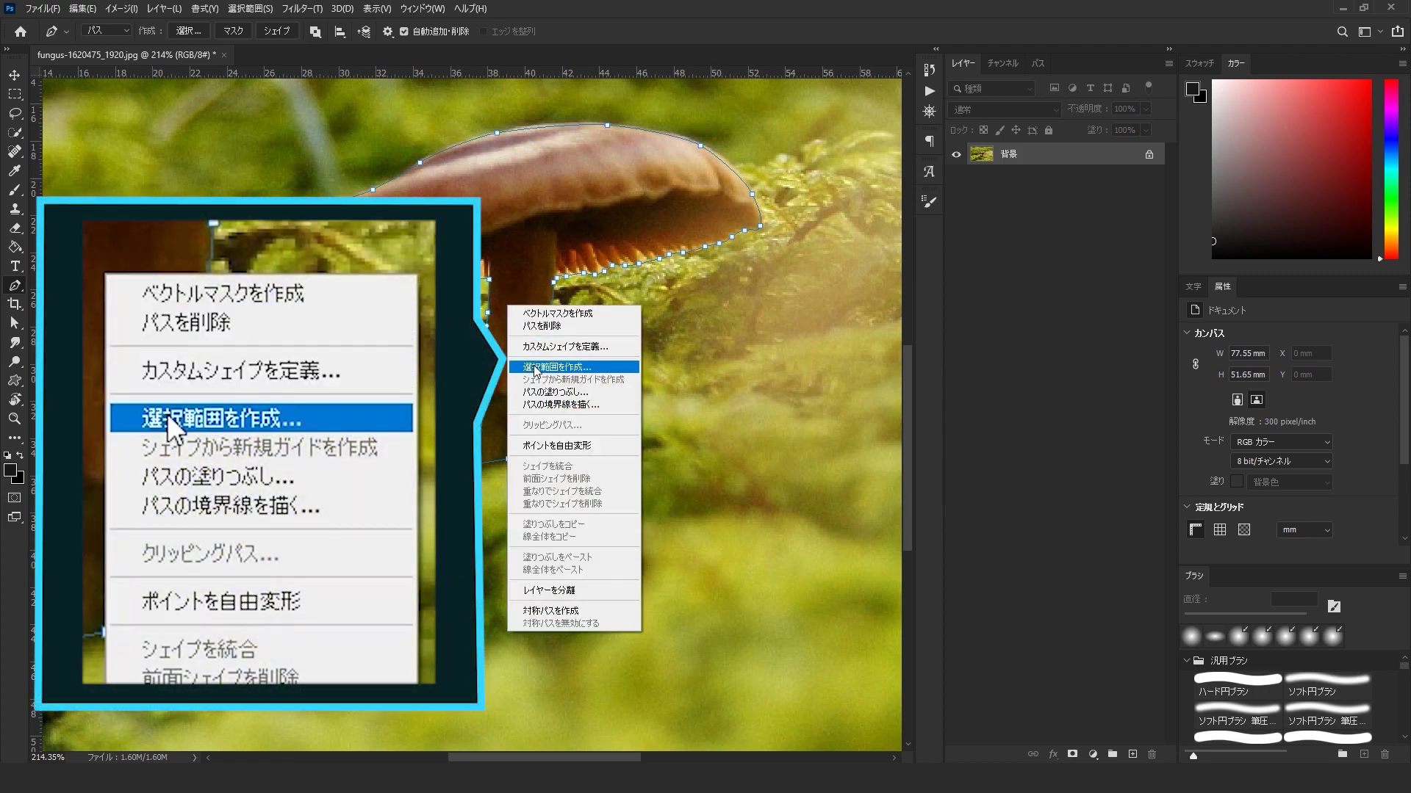
pyautogui.click(535, 367)
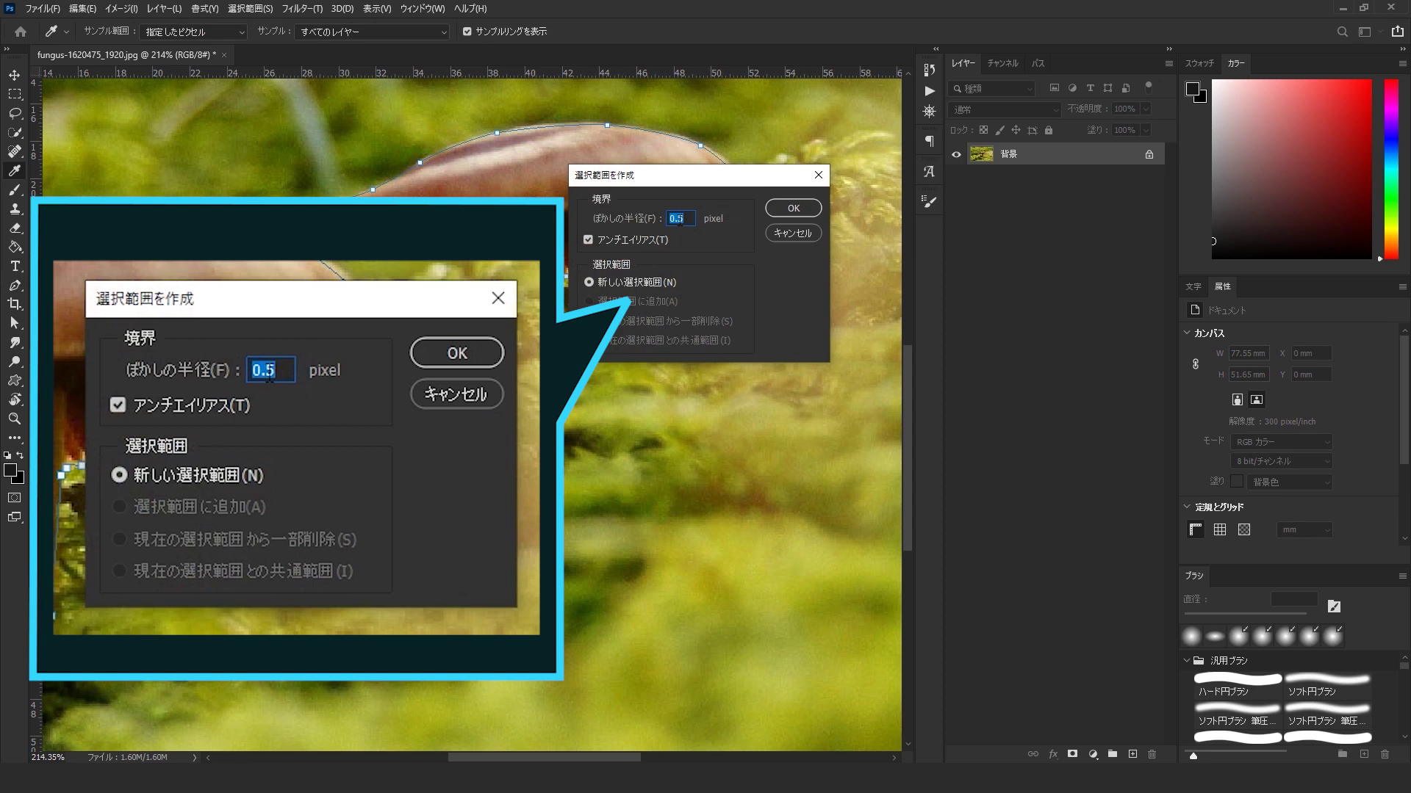
pyautogui.click(792, 212)
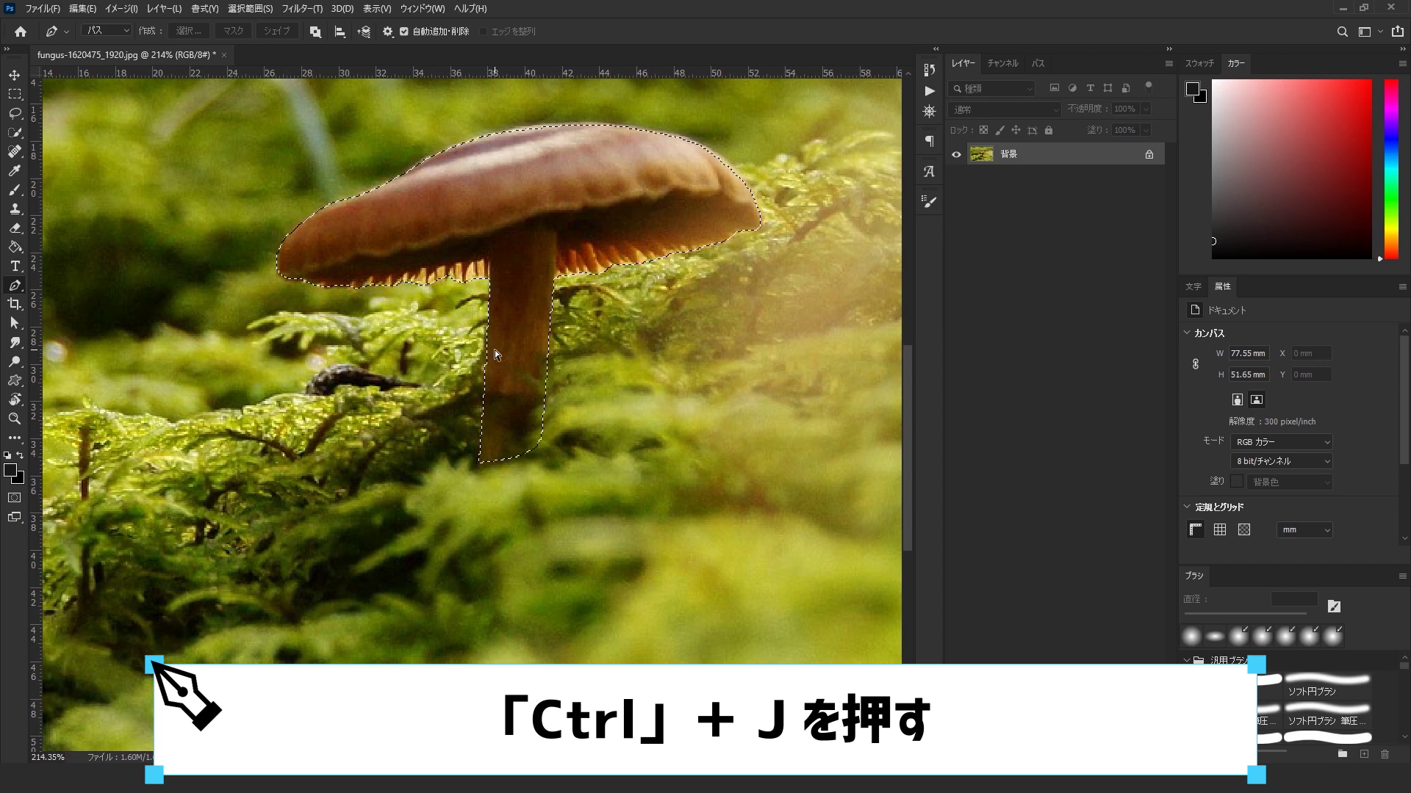
# Step: Copy the selected mushroom to a new layer and rename that layer kinoko
pyautogui.hotkey('ctrl', 'j')
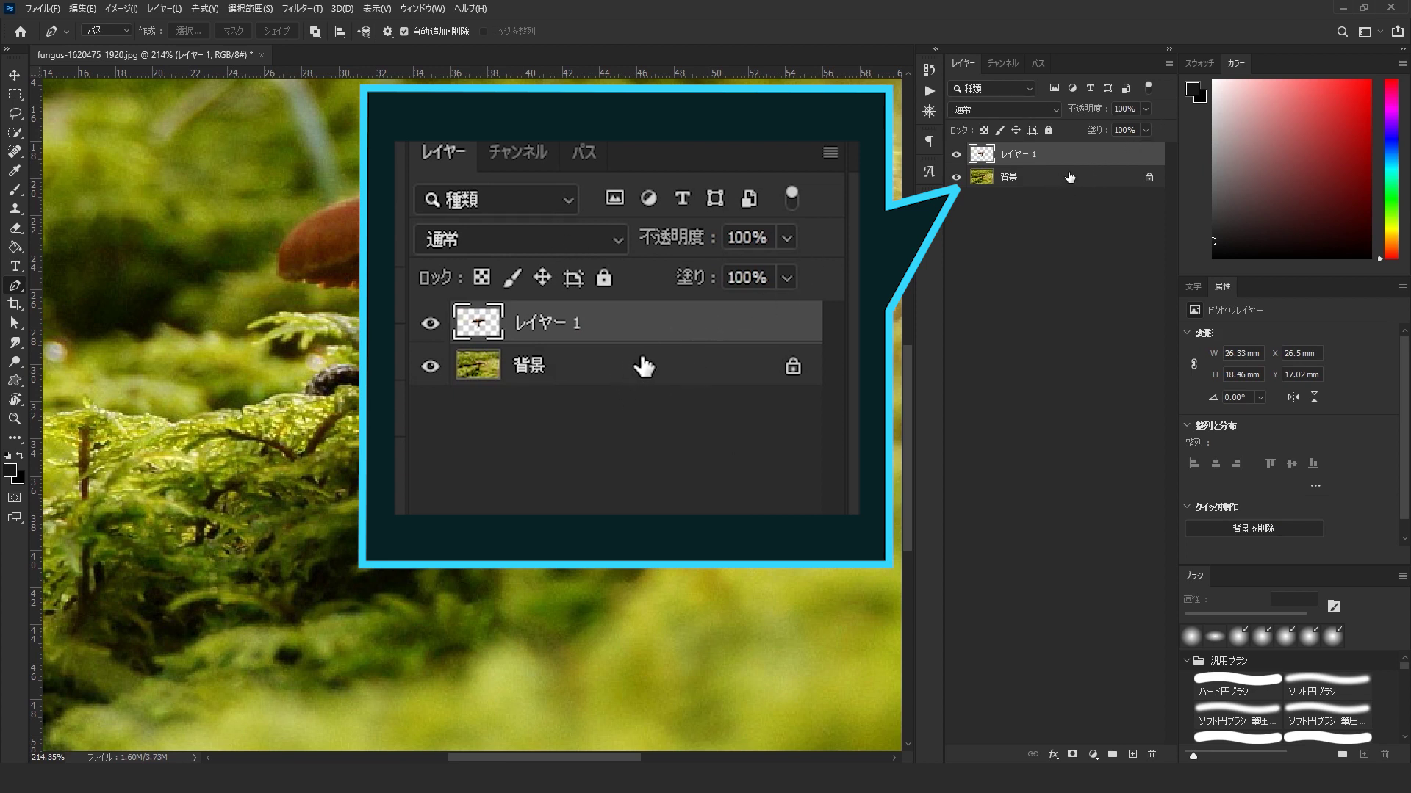
pyautogui.doubleClick(1025, 153)
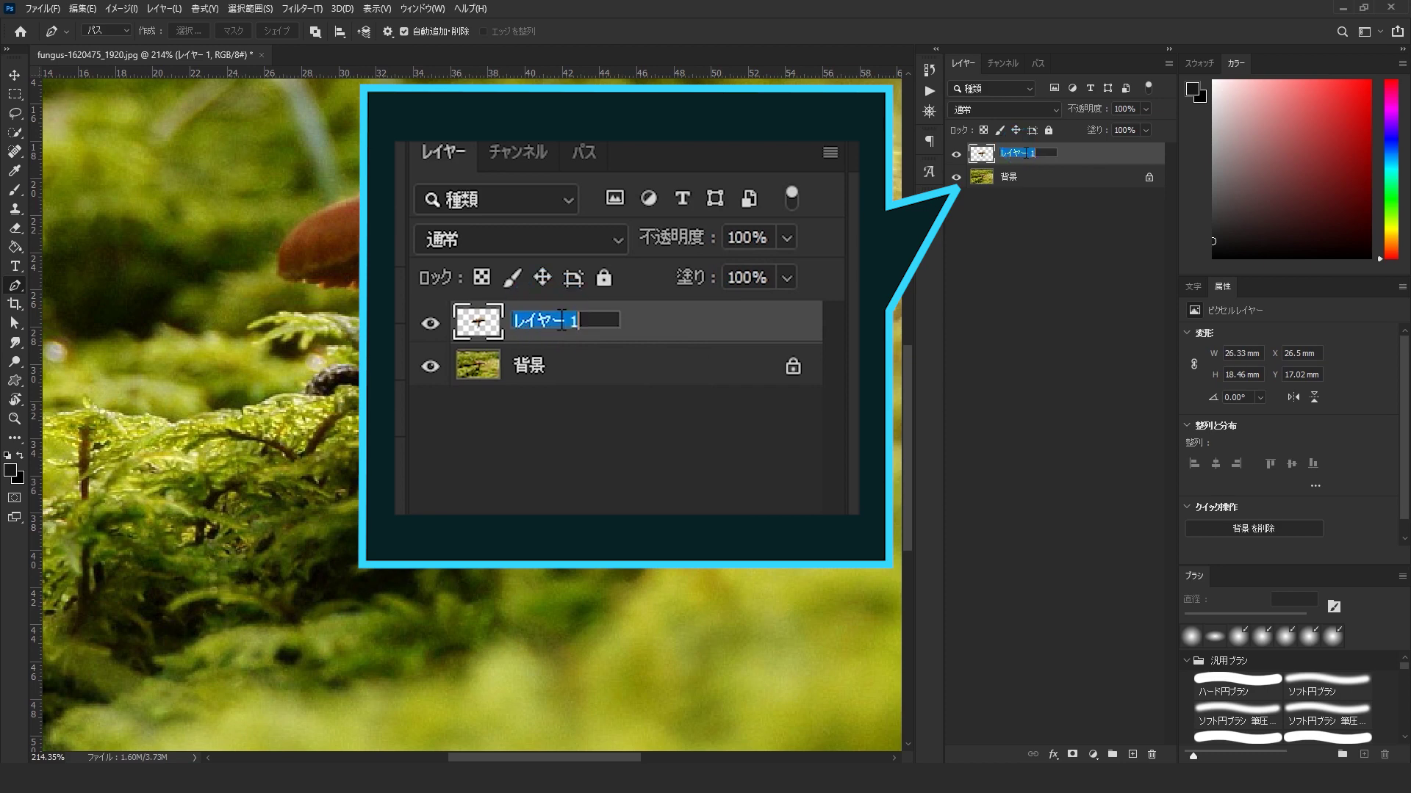
pyautogui.write('kinoko')
pyautogui.press('Return')
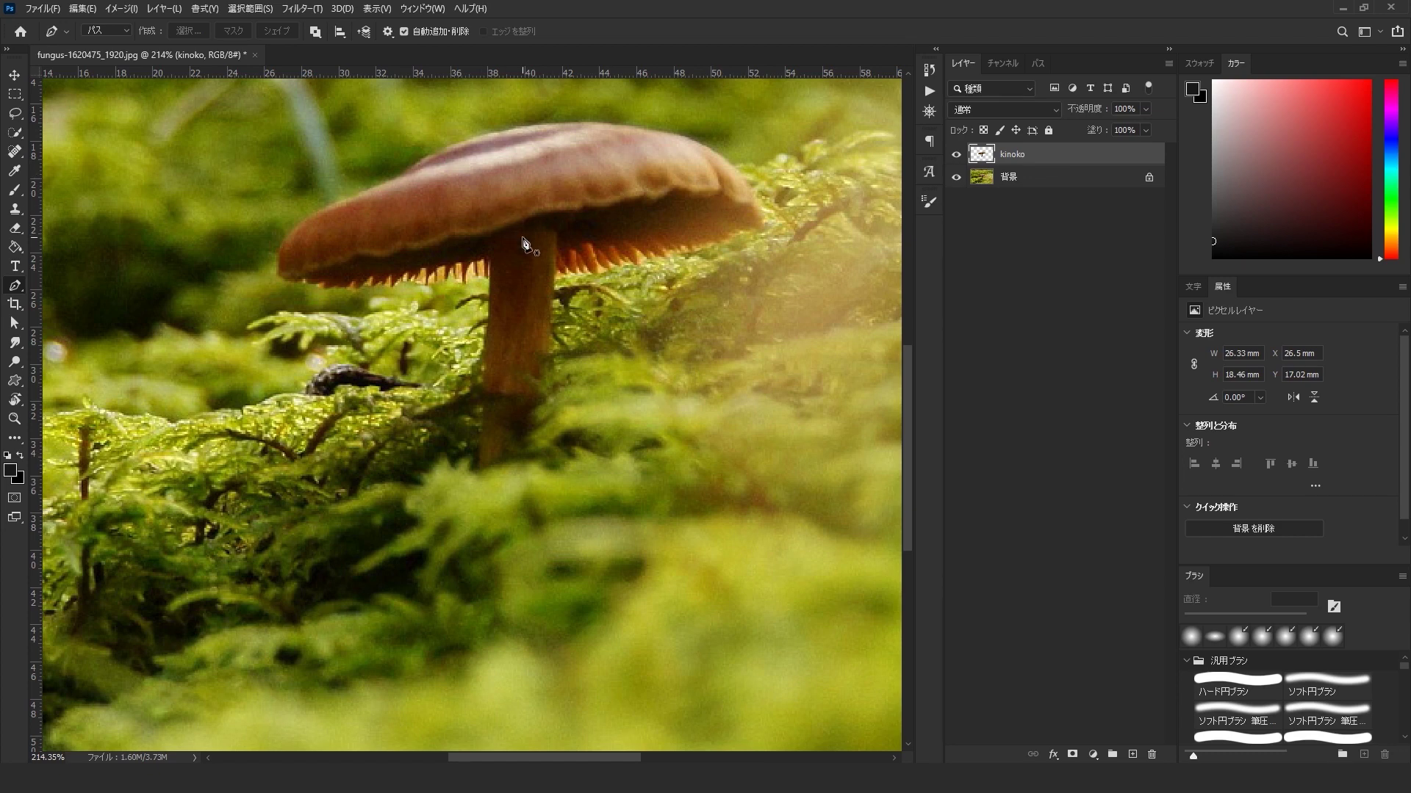
# Step: Test-move the kinoko layer off the original mushroom and undo the move
pyautogui.press('v')
pyautogui.moveTo(526, 243); pyautogui.dragTo(443, 329)
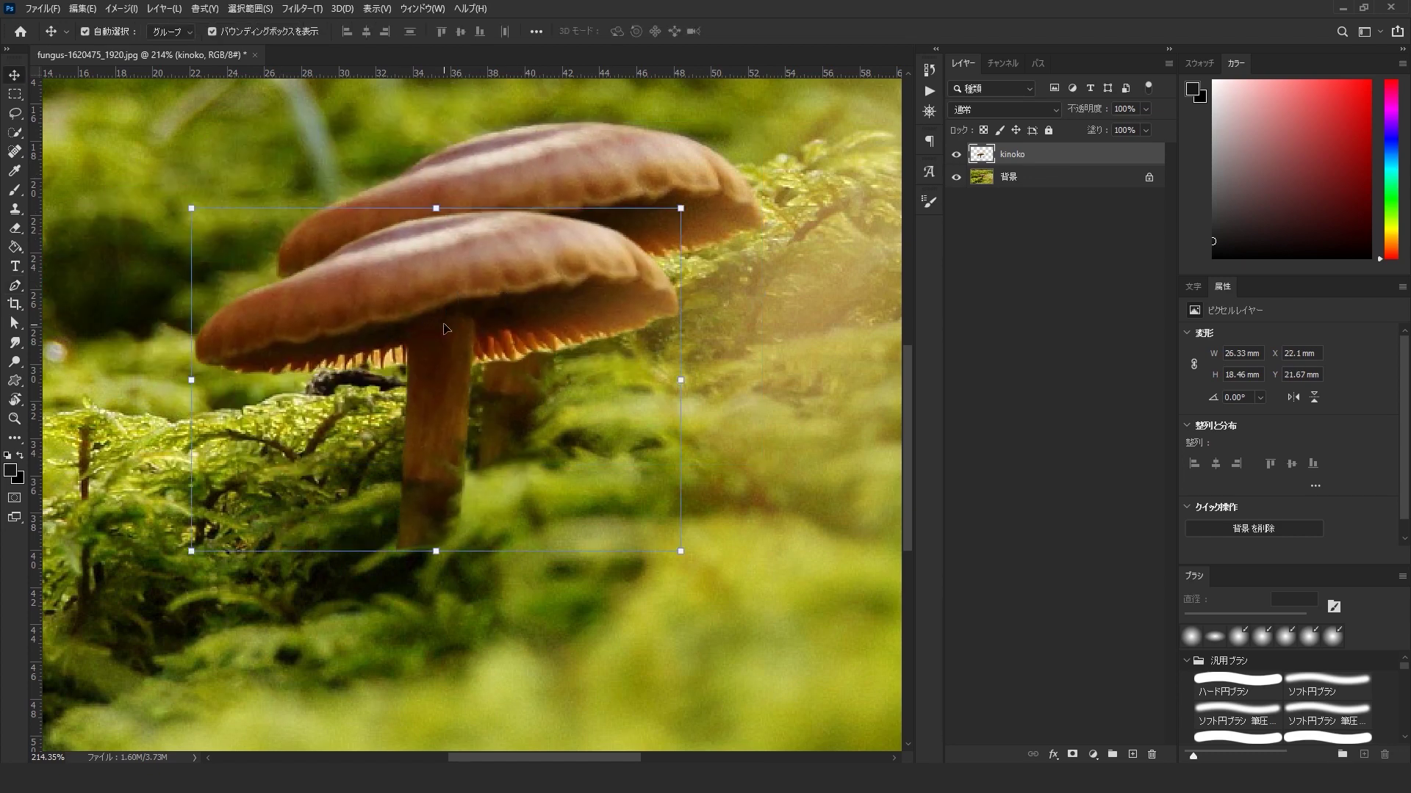
pyautogui.hotkey('ctrl', 'z')
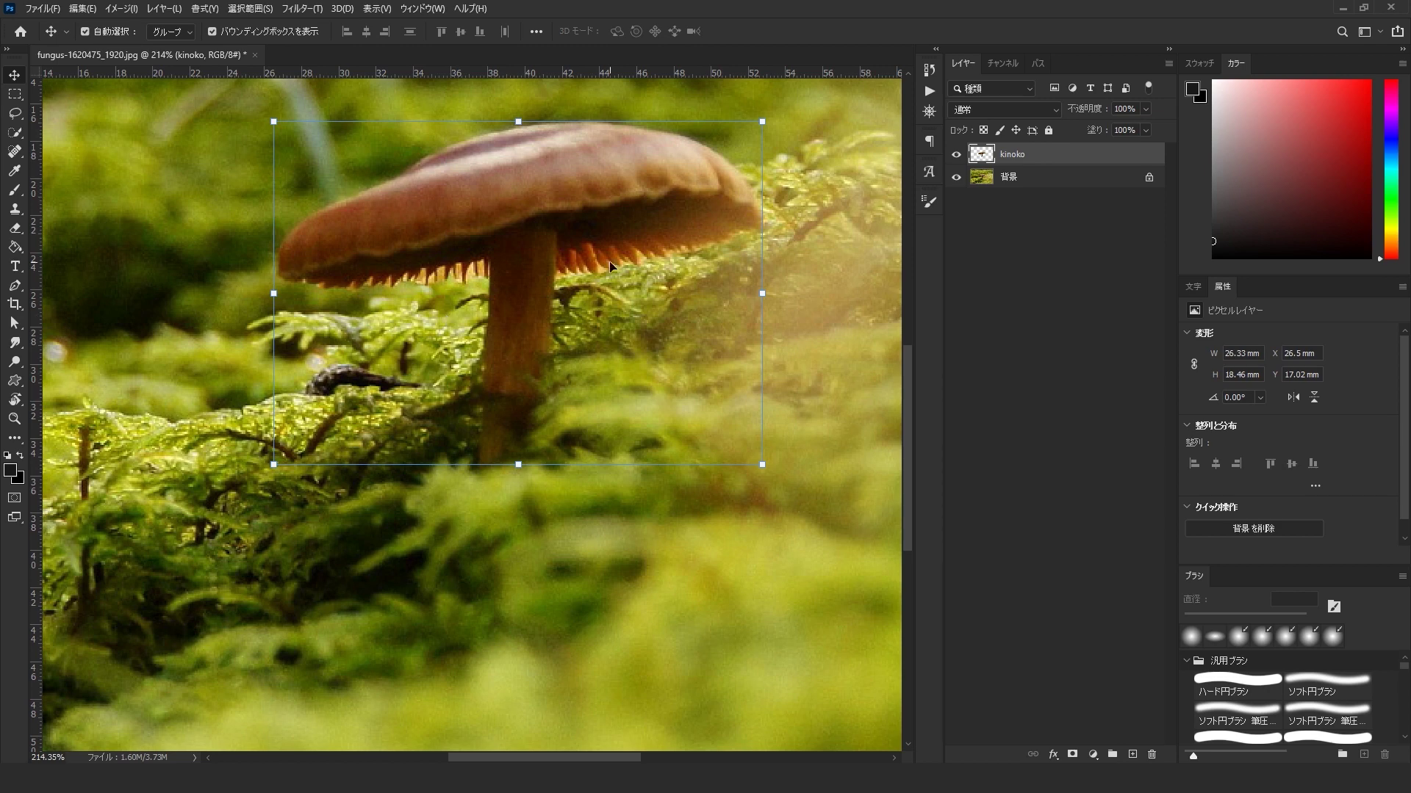
# Step: Add a Curves adjustment directly above the background layer and pull the curve's white end far down to darken the scene
pyautogui.click(1022, 181)
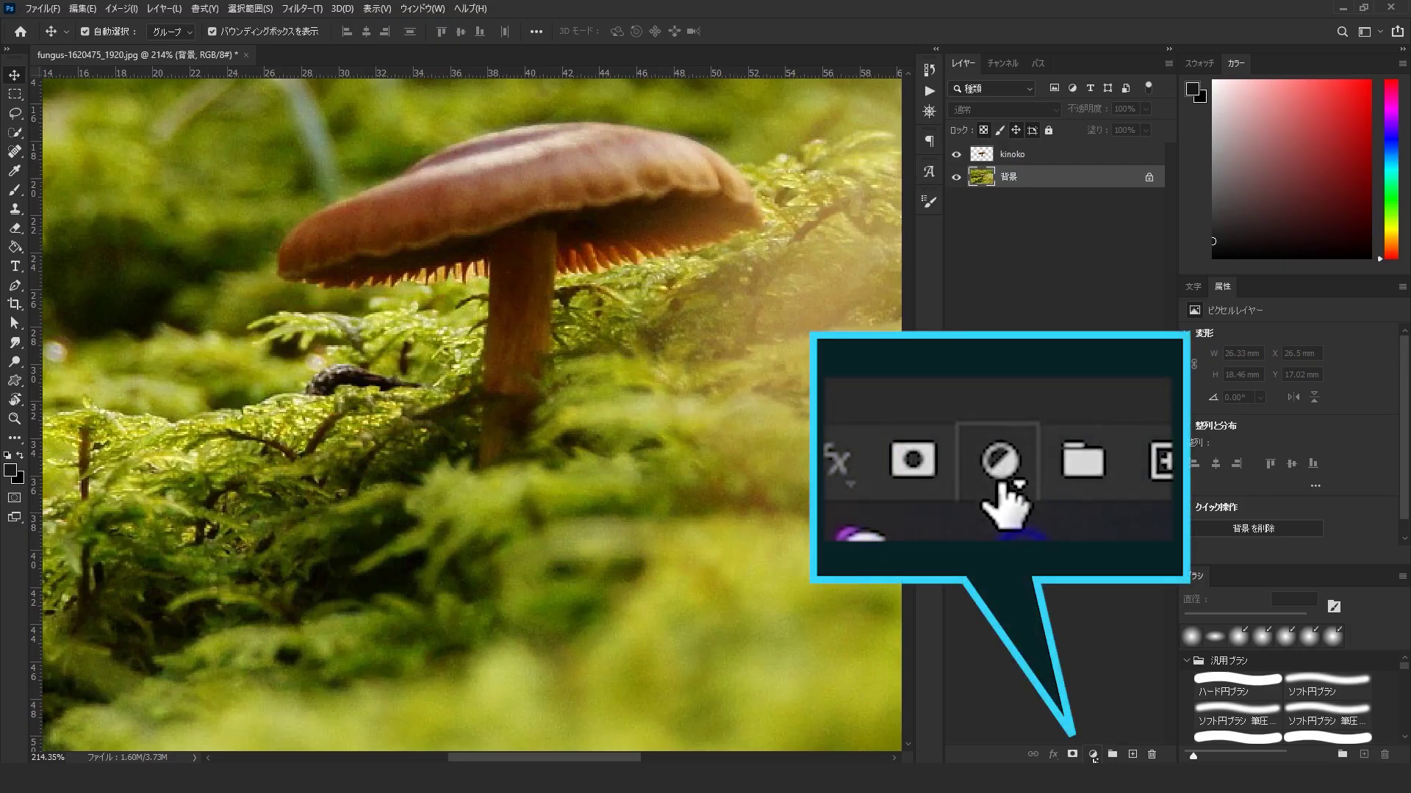
pyautogui.click(1093, 756)
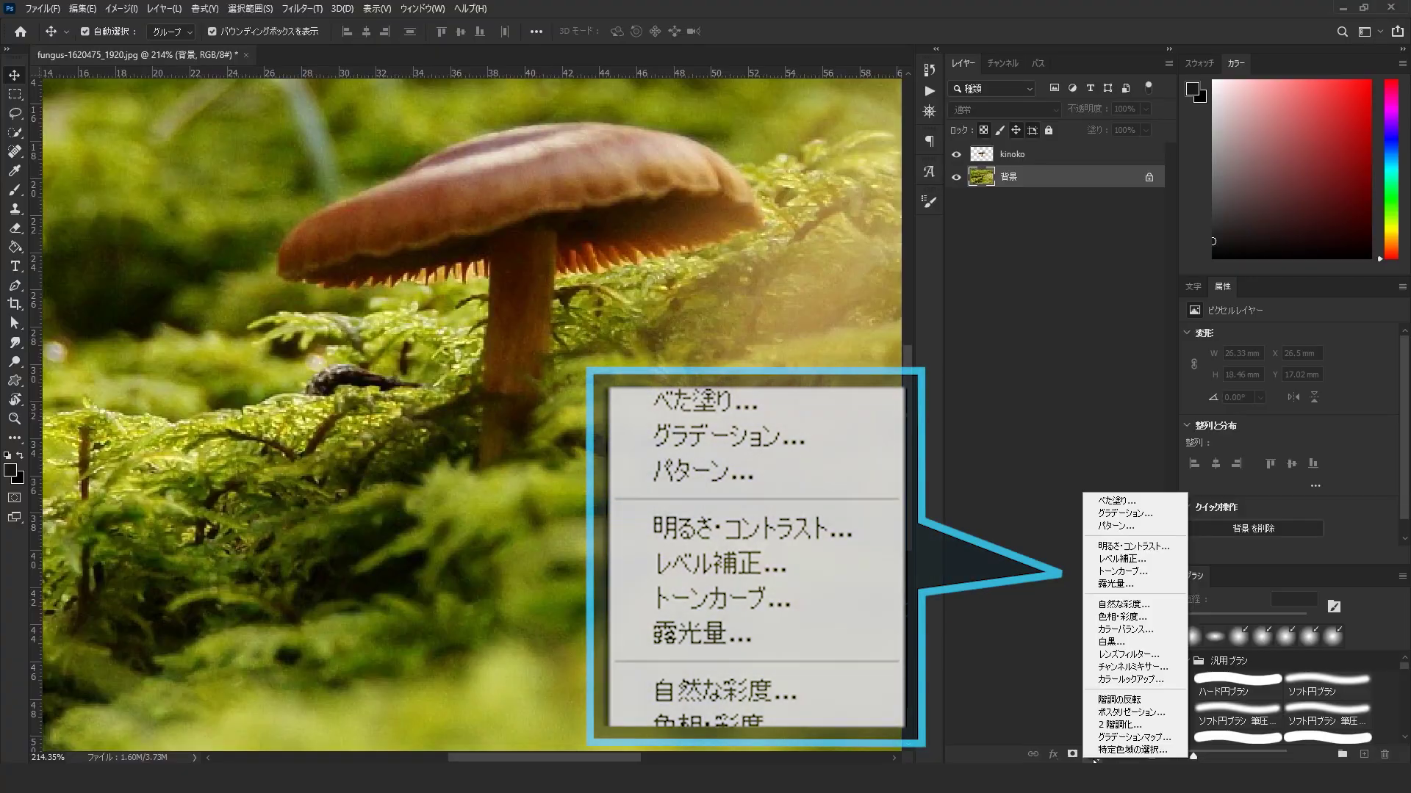
pyautogui.click(1122, 572)
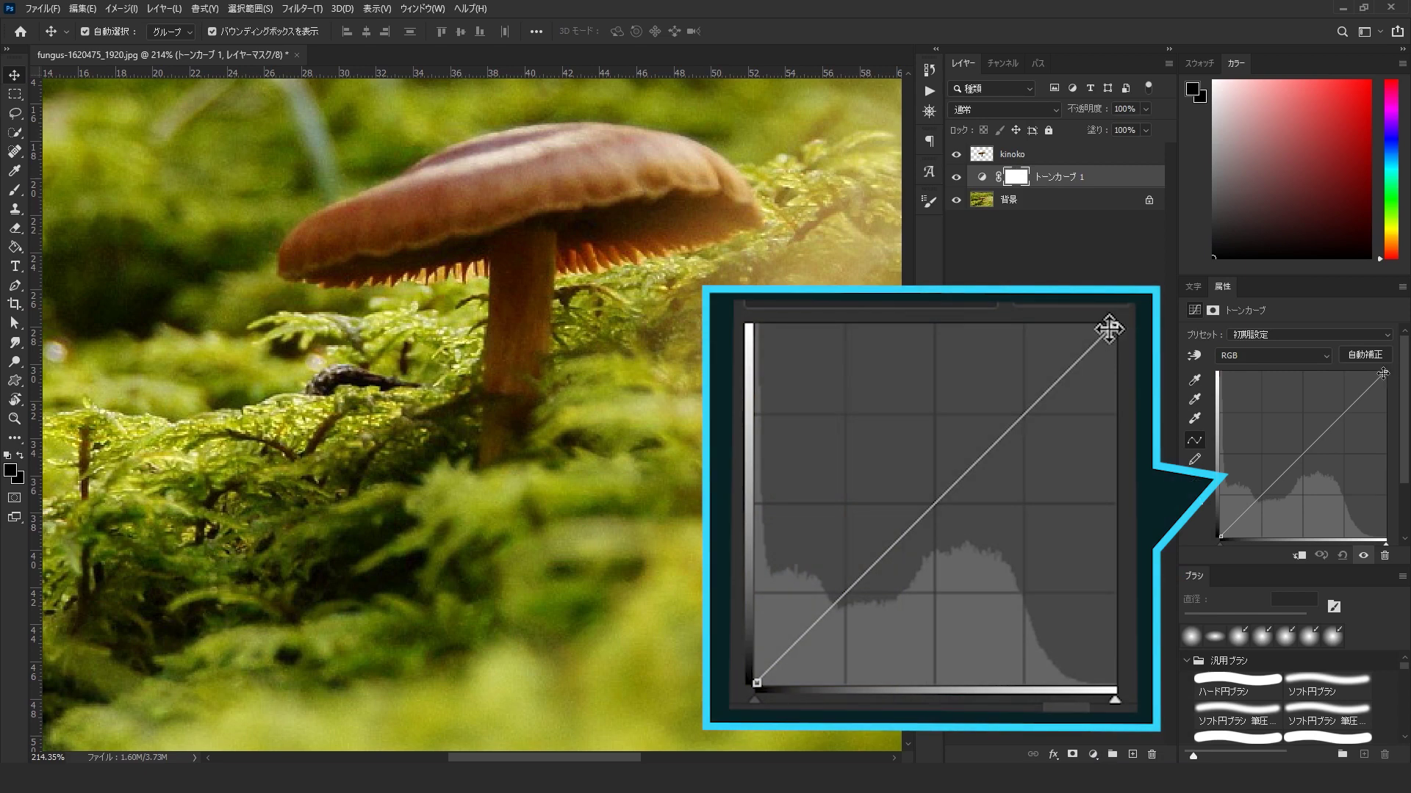
pyautogui.moveTo(1383, 373); pyautogui.dragTo(1385, 512)
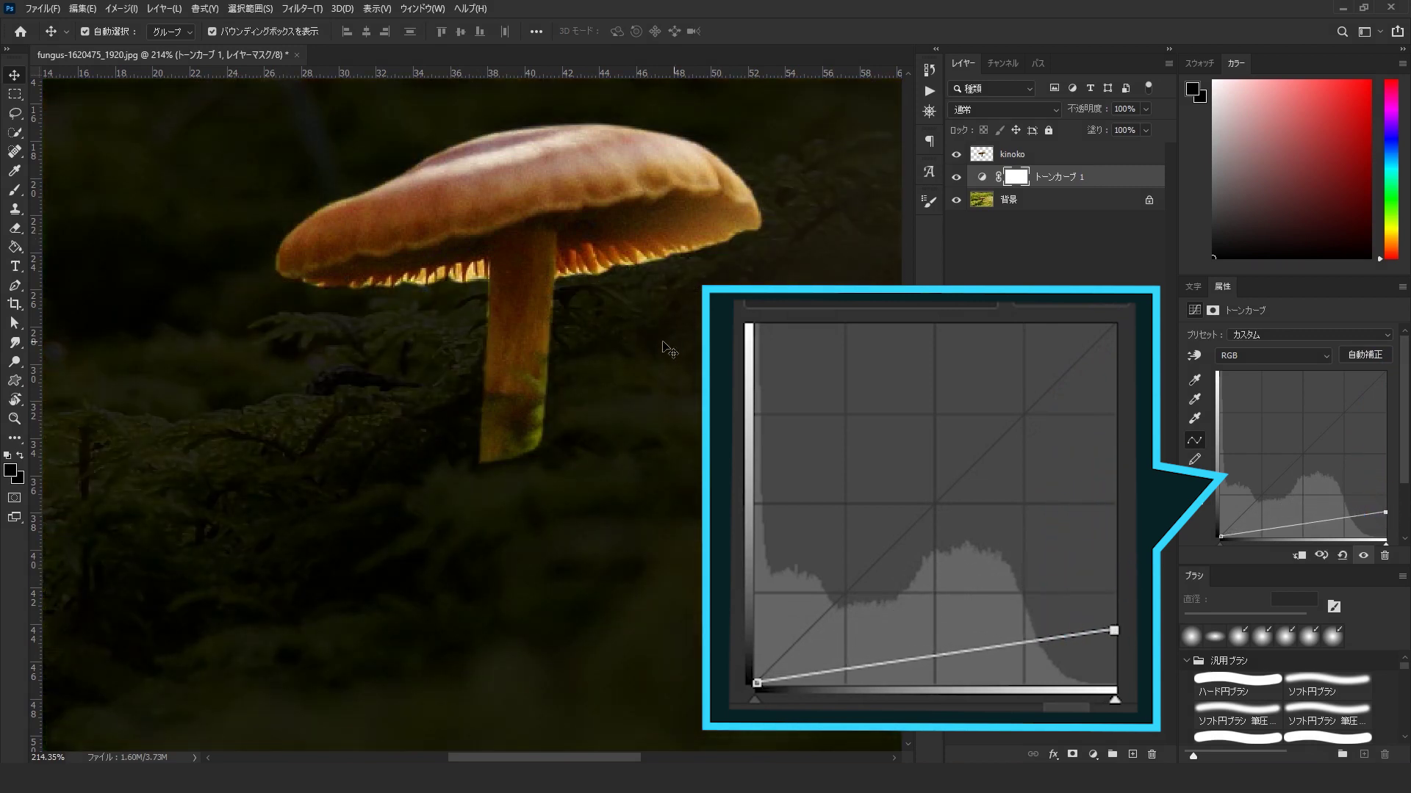
# Step: Lower the curve's white end slightly further and add a midtone point pulled a little below the line
pyautogui.moveTo(662, 351); pyautogui.dragTo(617, 353)
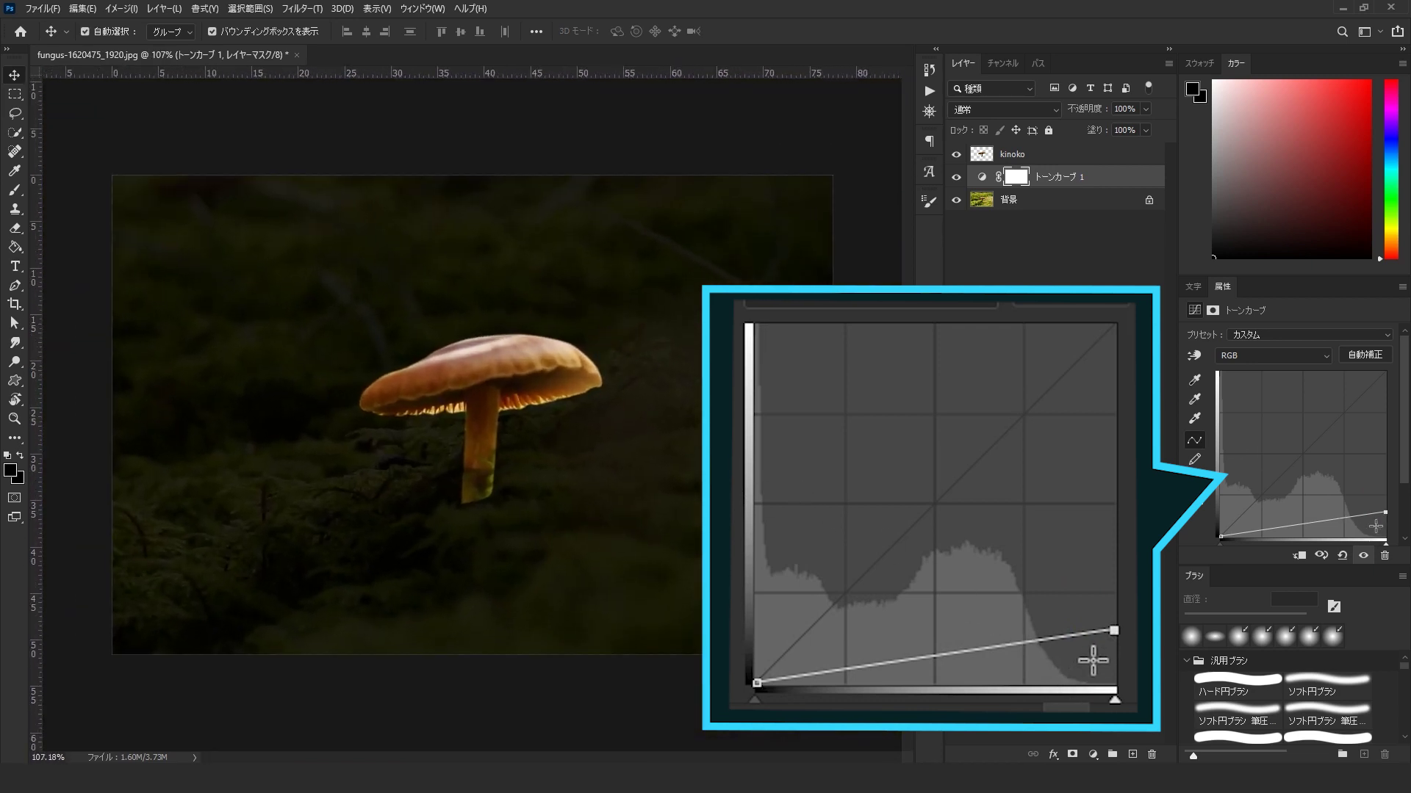
pyautogui.moveTo(1384, 512); pyautogui.dragTo(1385, 521)
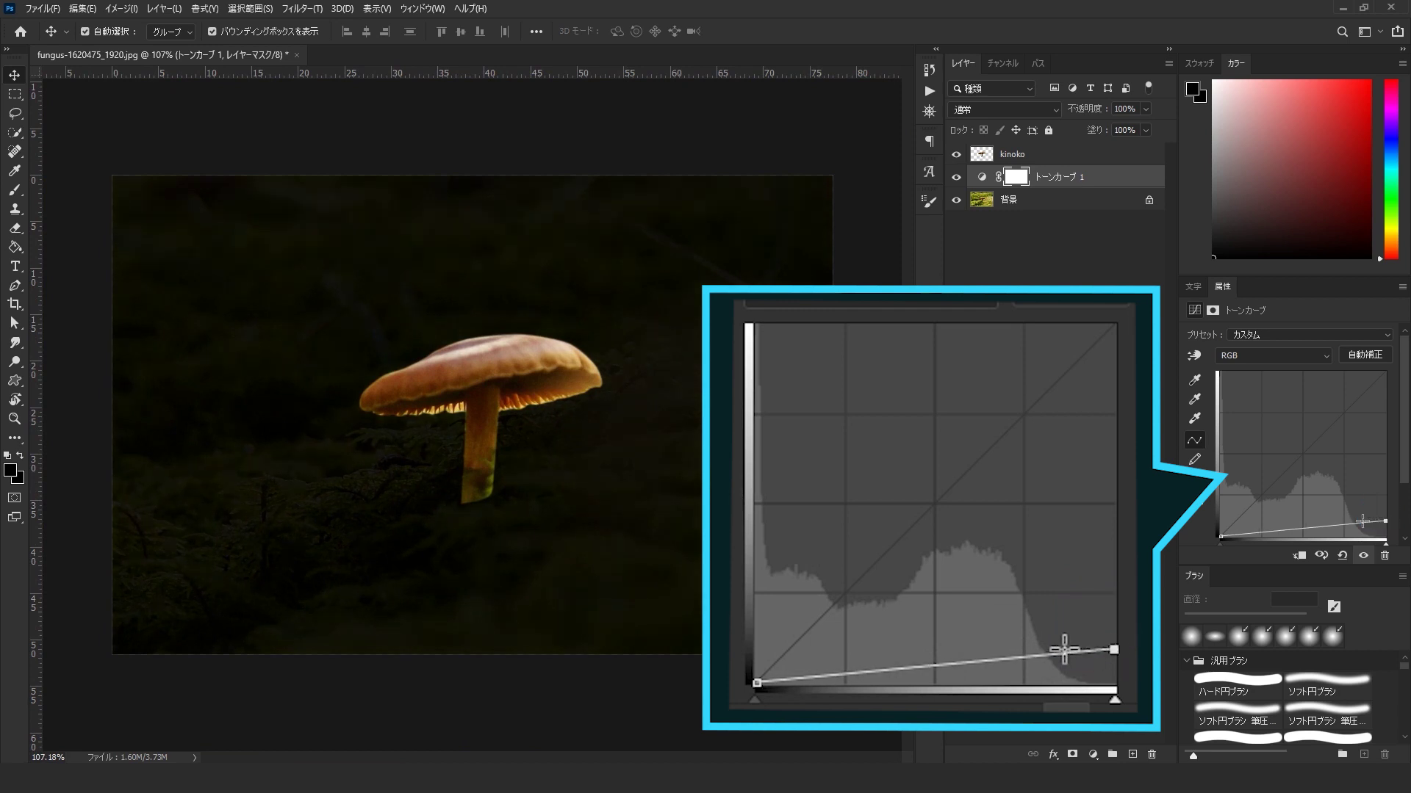
pyautogui.click(1316, 526)
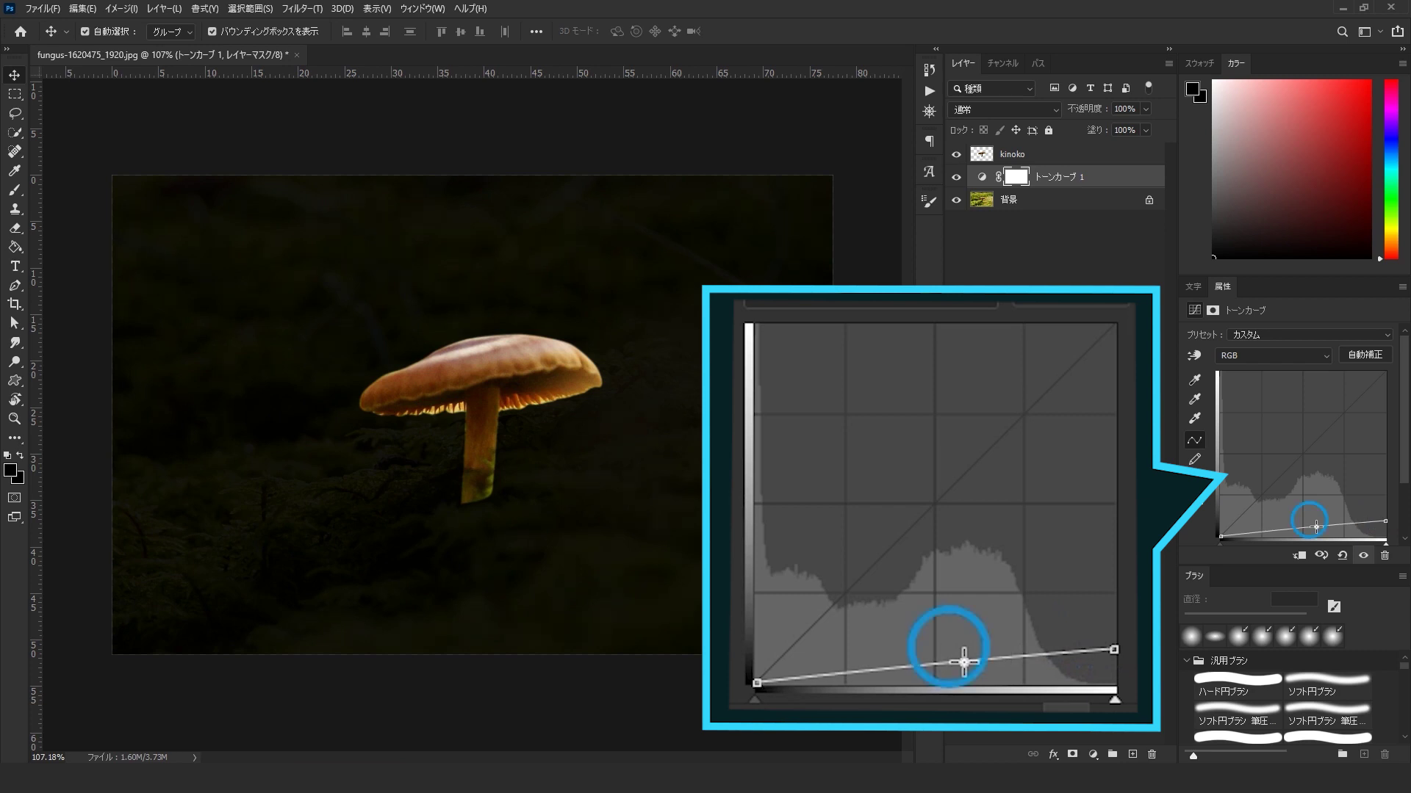
pyautogui.moveTo(1316, 526); pyautogui.dragTo(1316, 531)
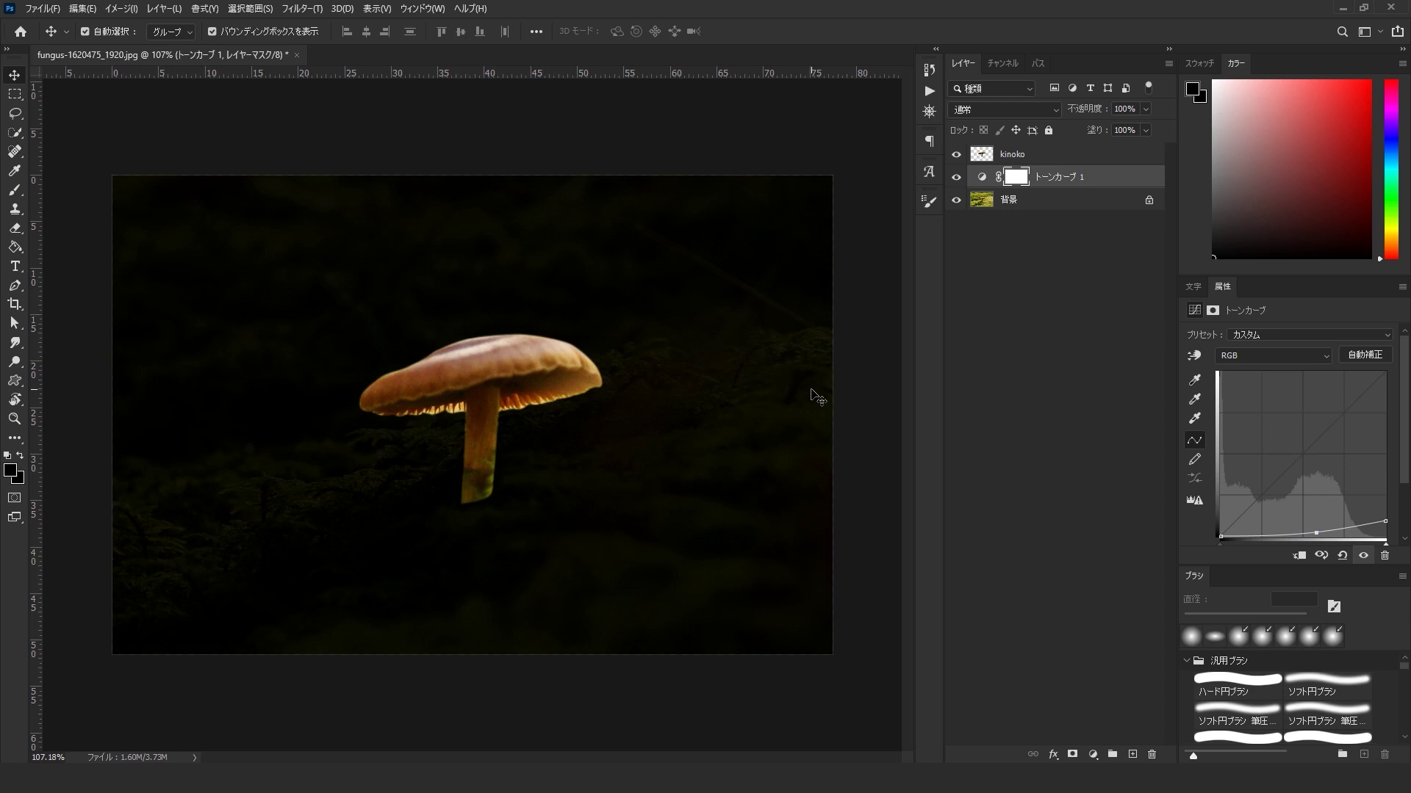
# Step: Add a Levels adjustment above the kinoko layer with the white input level at 81, and clip it to kinoko
pyautogui.click(1086, 162)
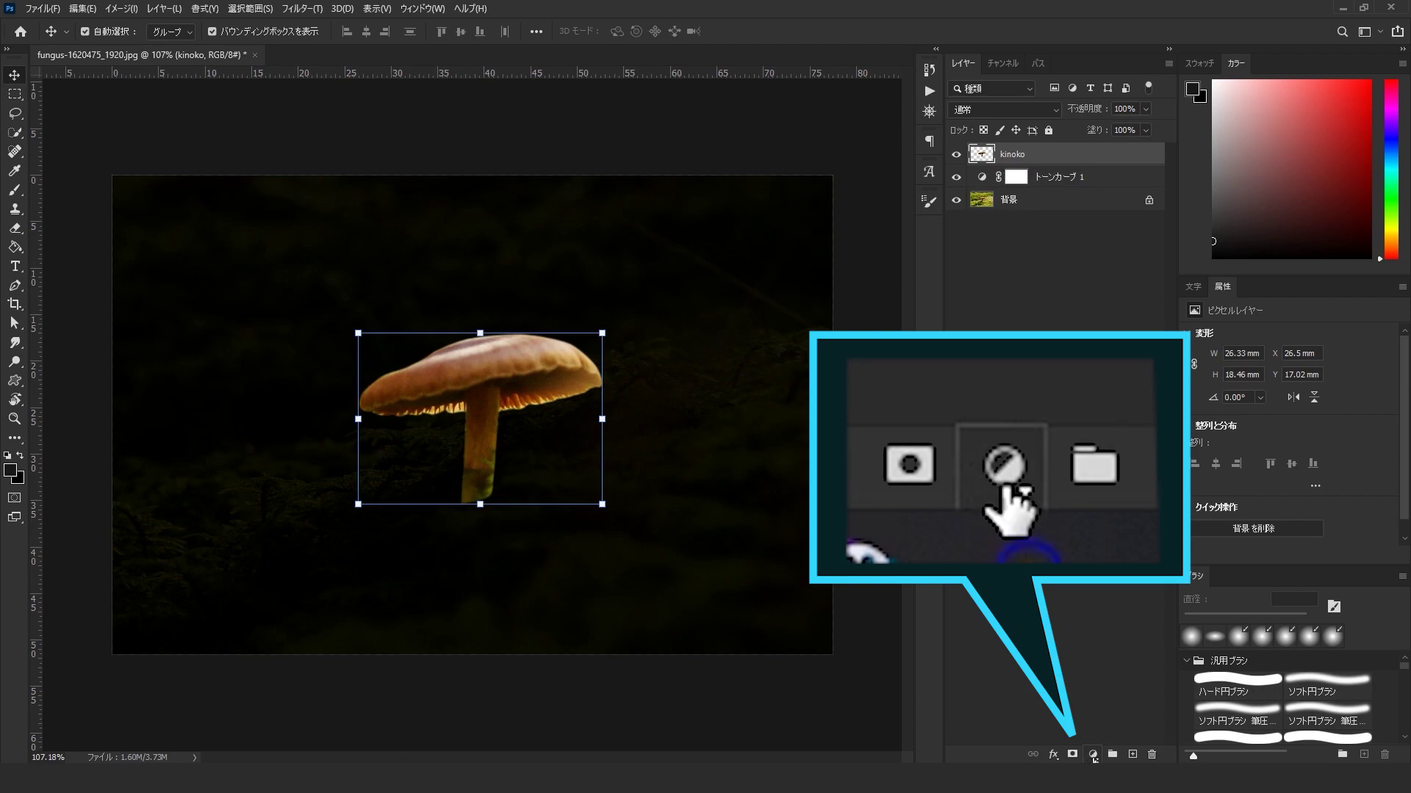
pyautogui.click(1094, 755)
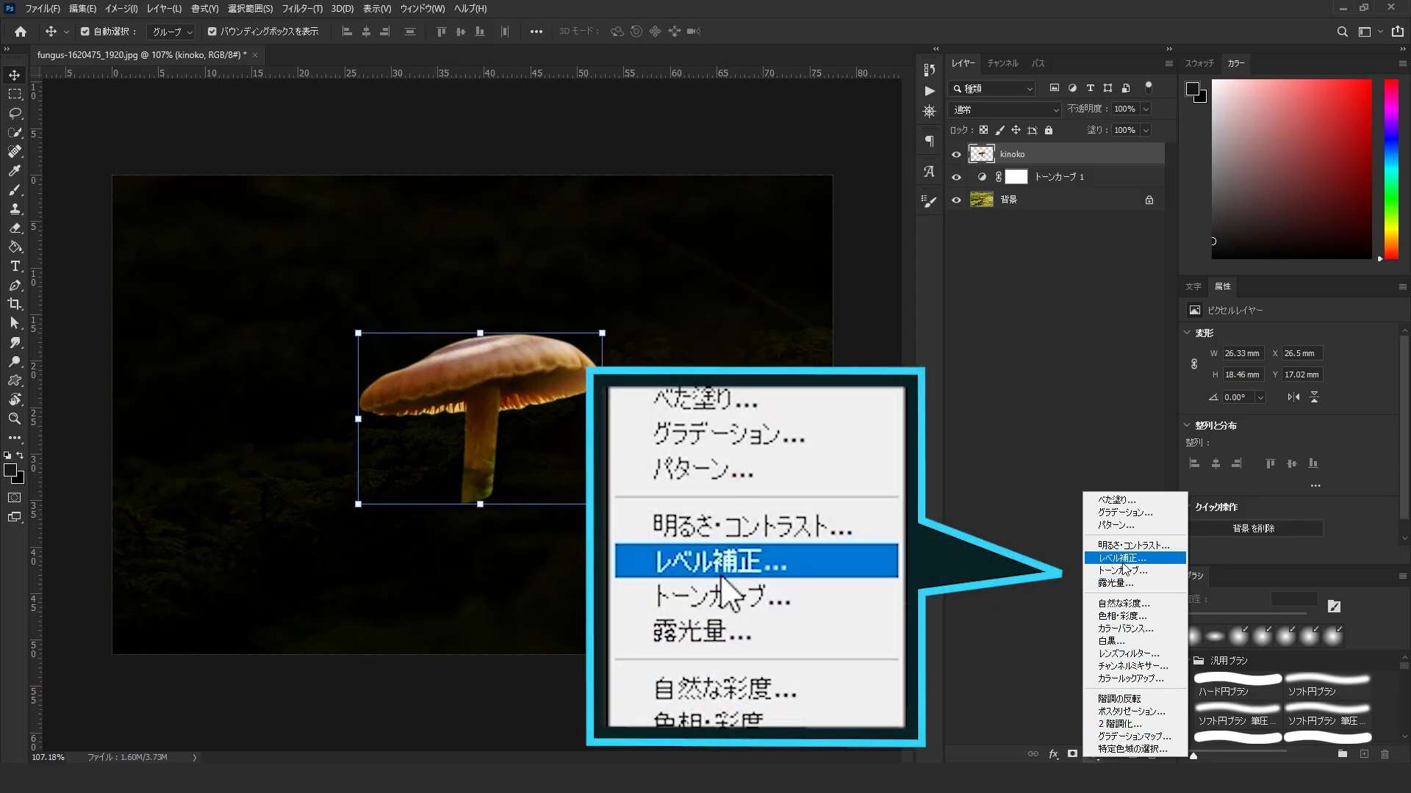
pyautogui.click(1122, 563)
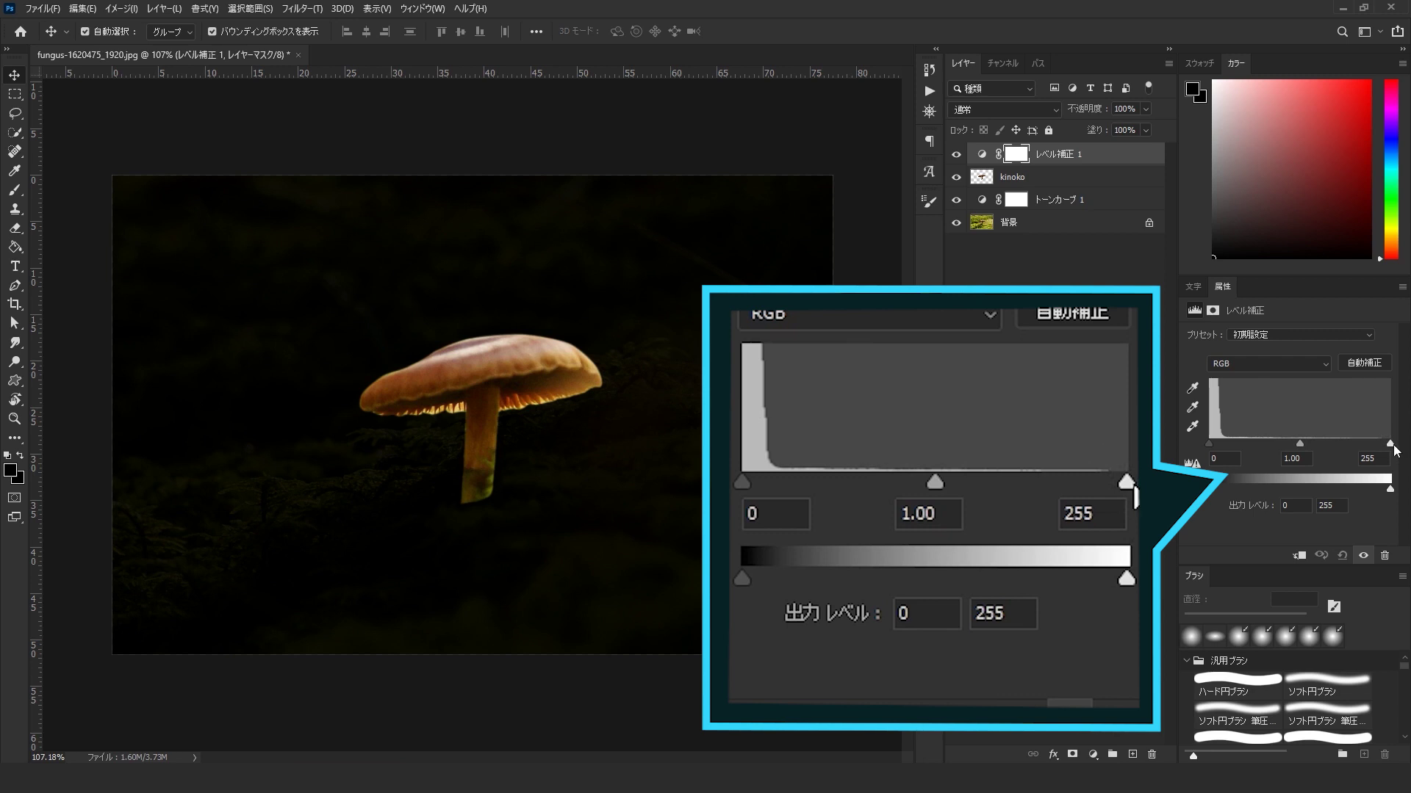
pyautogui.moveTo(1390, 443); pyautogui.dragTo(1267, 433)
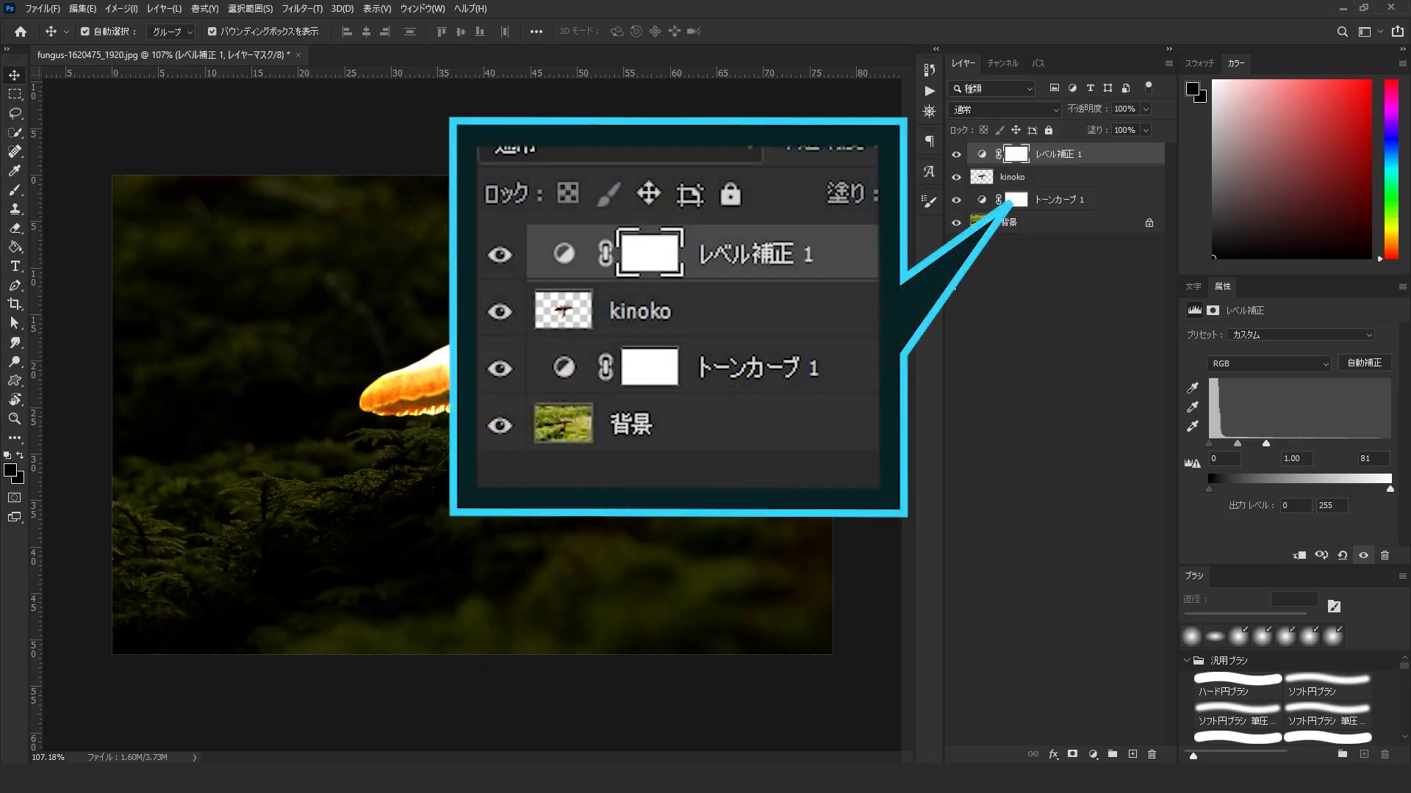
pyautogui.rightClick(1100, 158)
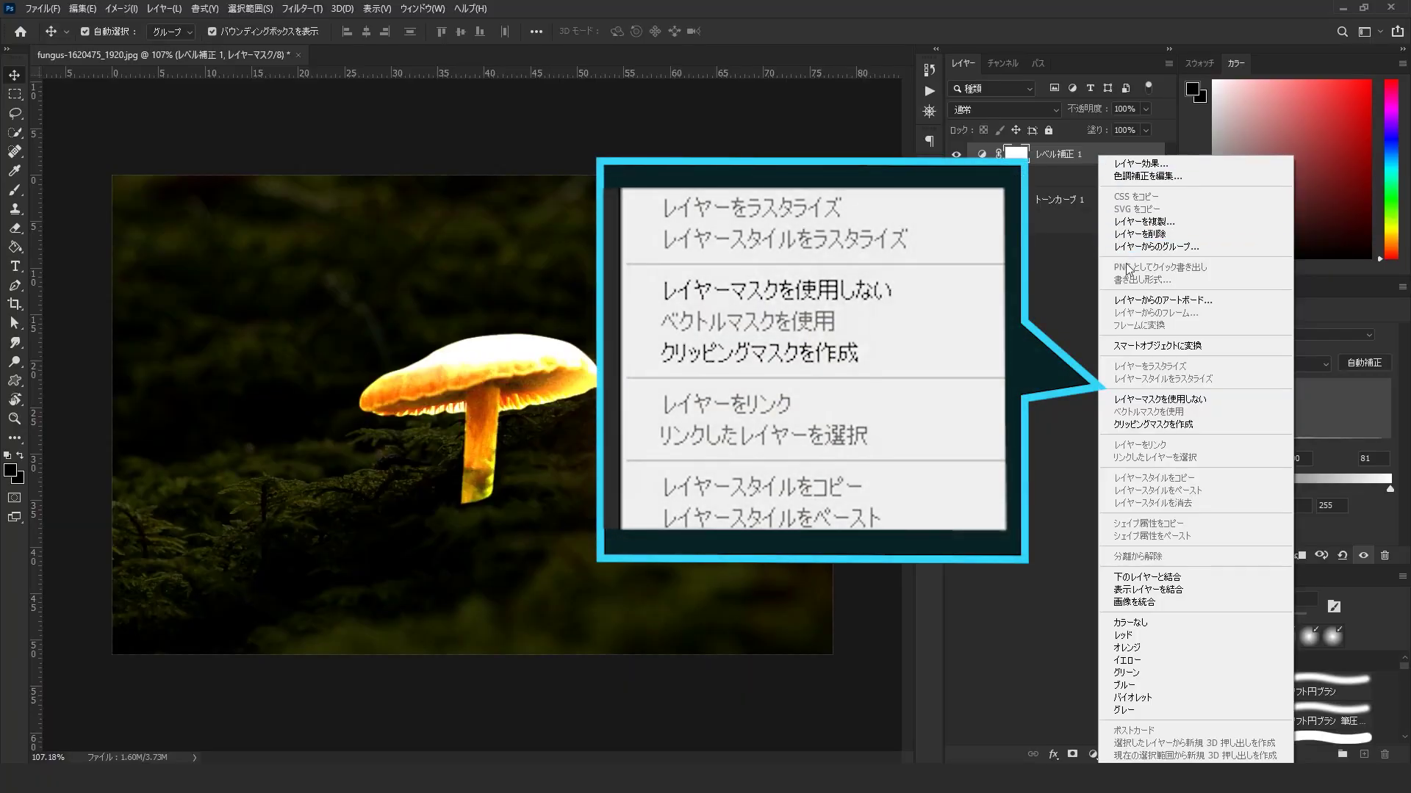
pyautogui.click(1143, 425)
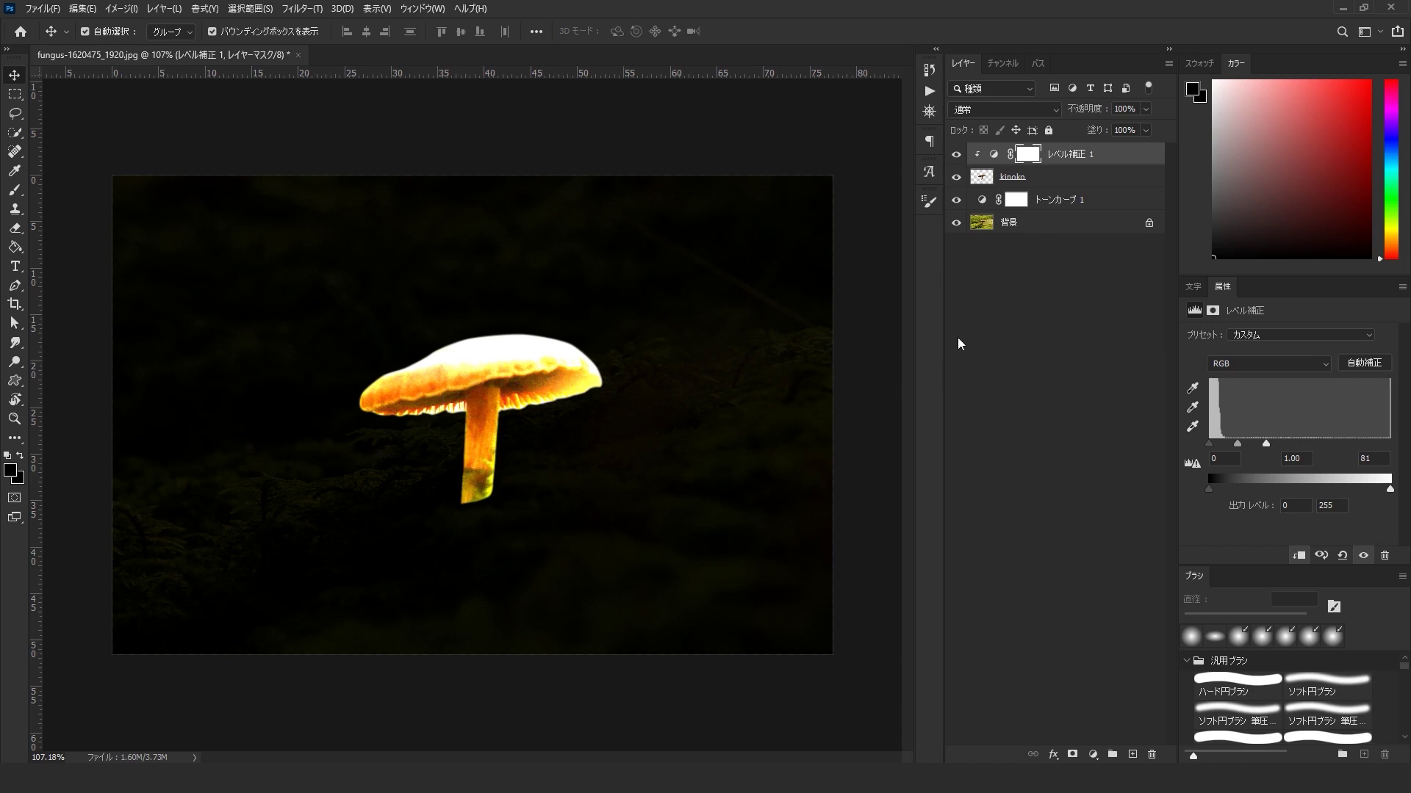
# Step: Toggle the visibility of the background and Curves layers off and on to check their effect
pyautogui.click(956, 224)
pyautogui.click(956, 224)
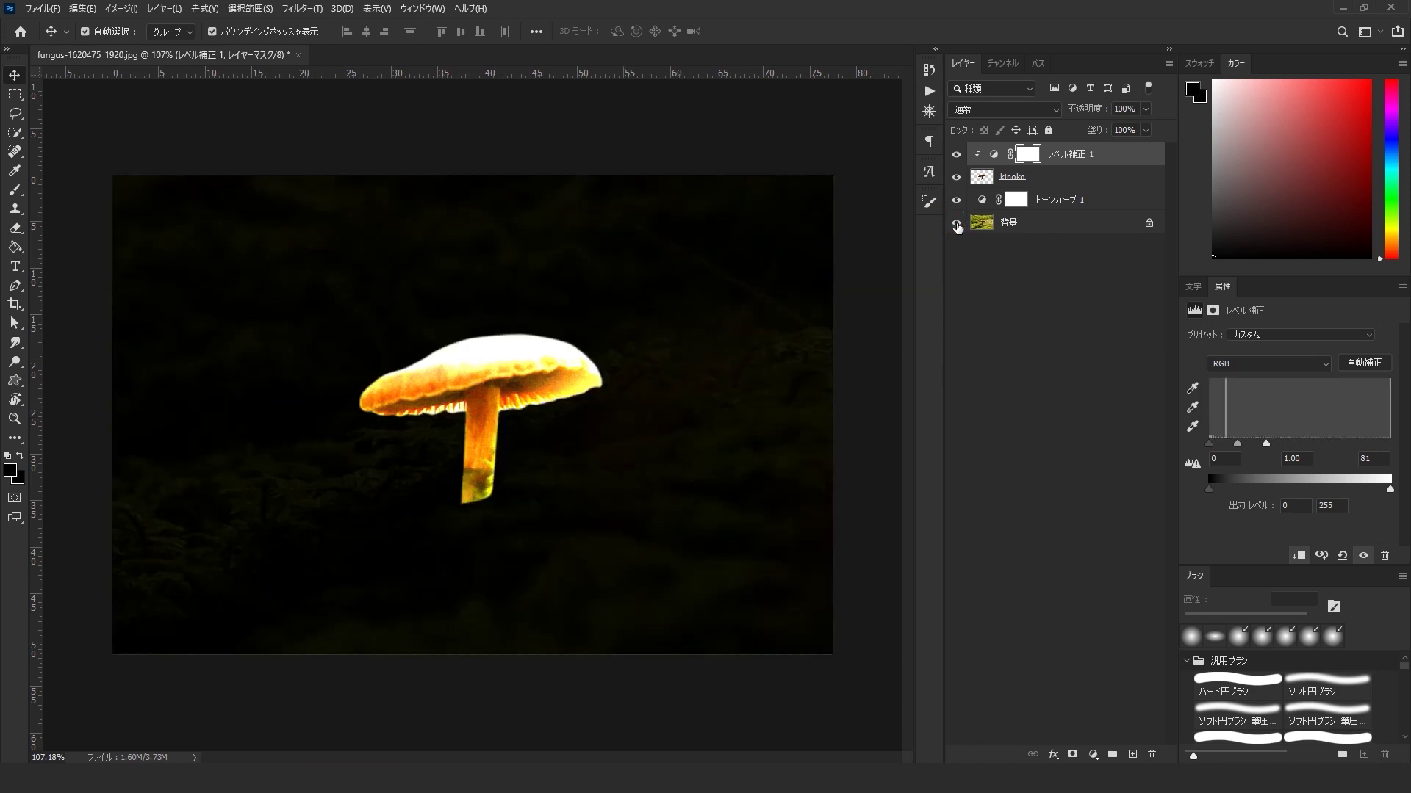
pyautogui.click(957, 201)
pyautogui.click(957, 201)
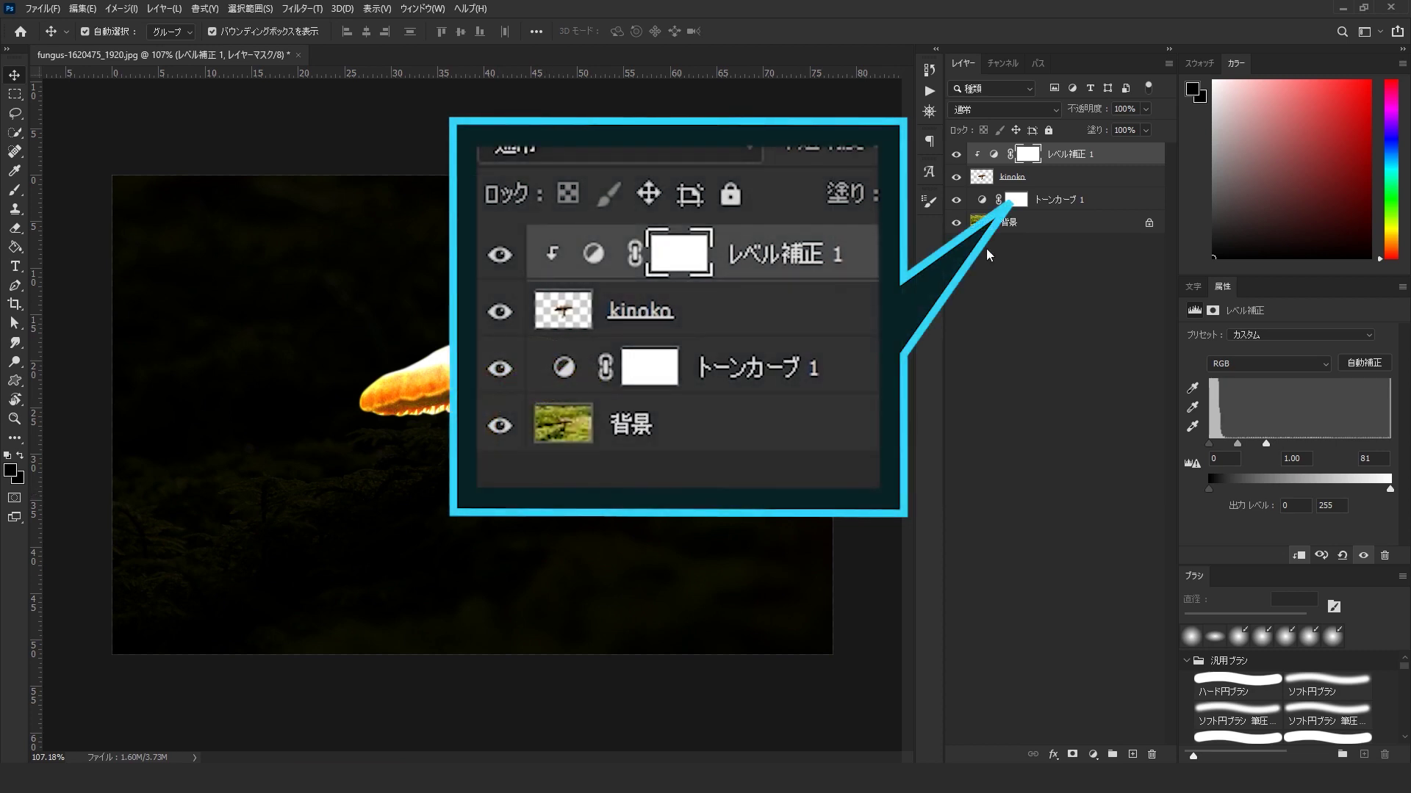
# Step: Invert the Curves adjustment's layer mask to black
pyautogui.click(1021, 201)
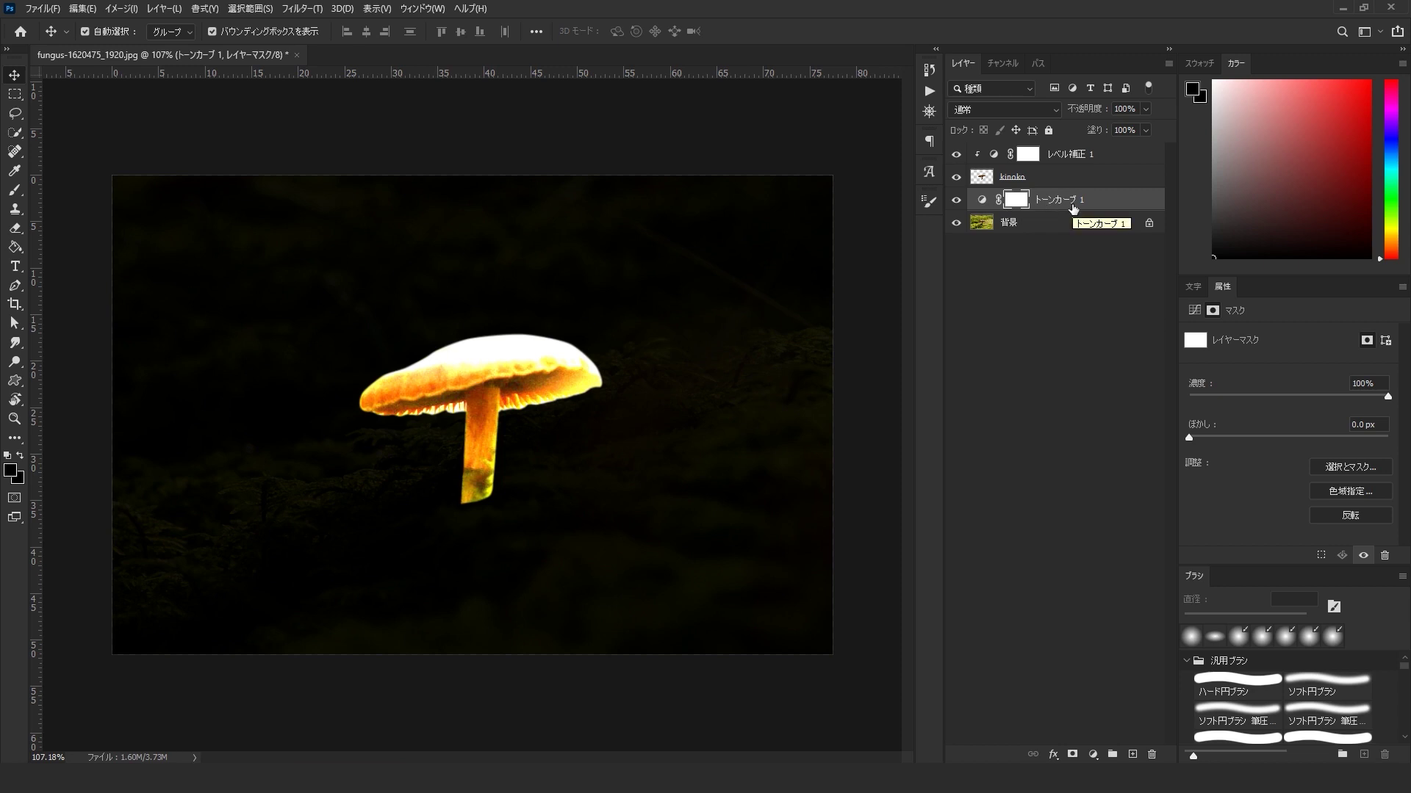
pyautogui.hotkey('ctrl', 'i')
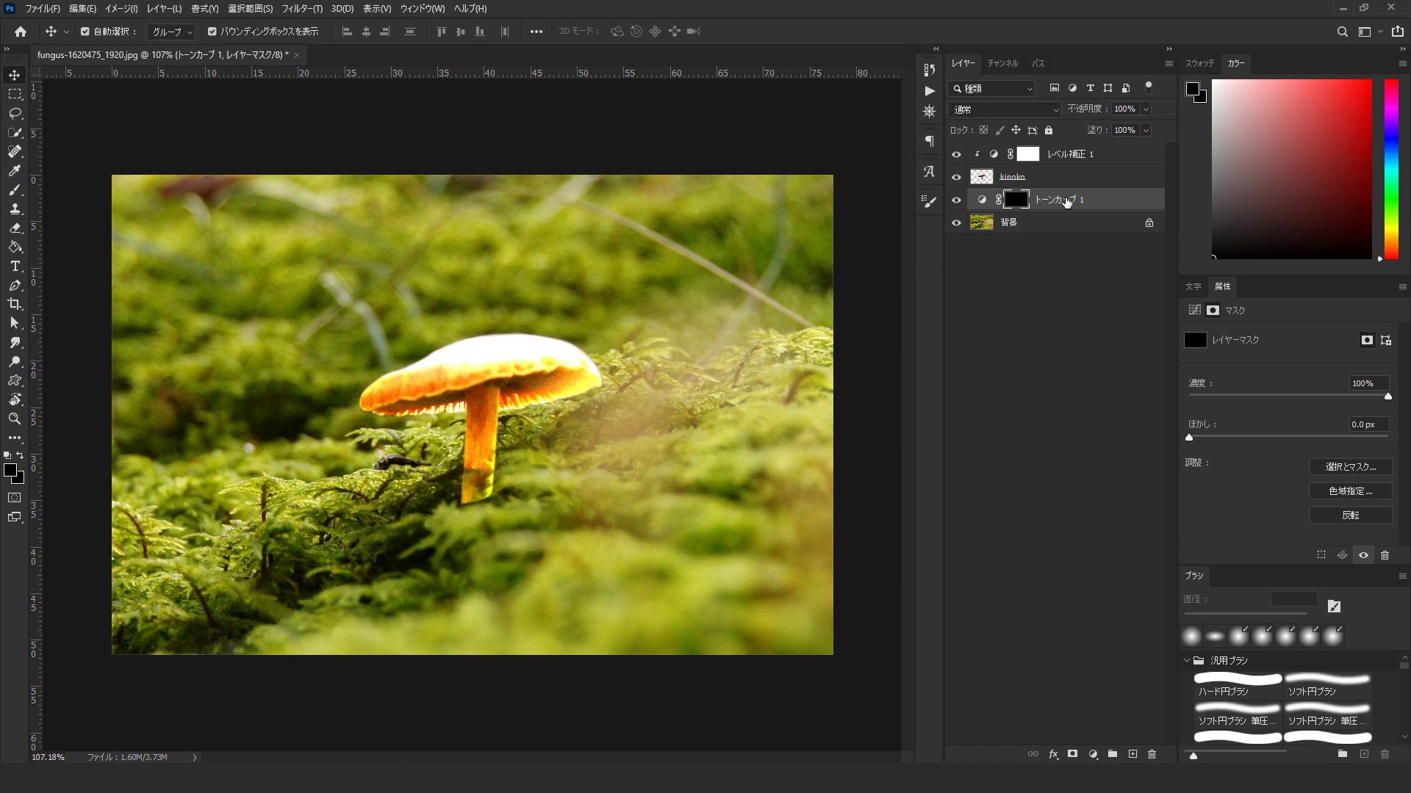
# Step: Invert the Curves layer mask back to white and choose the soft round brush with flow at 15%
pyautogui.hotkey('ctrl', 'i')
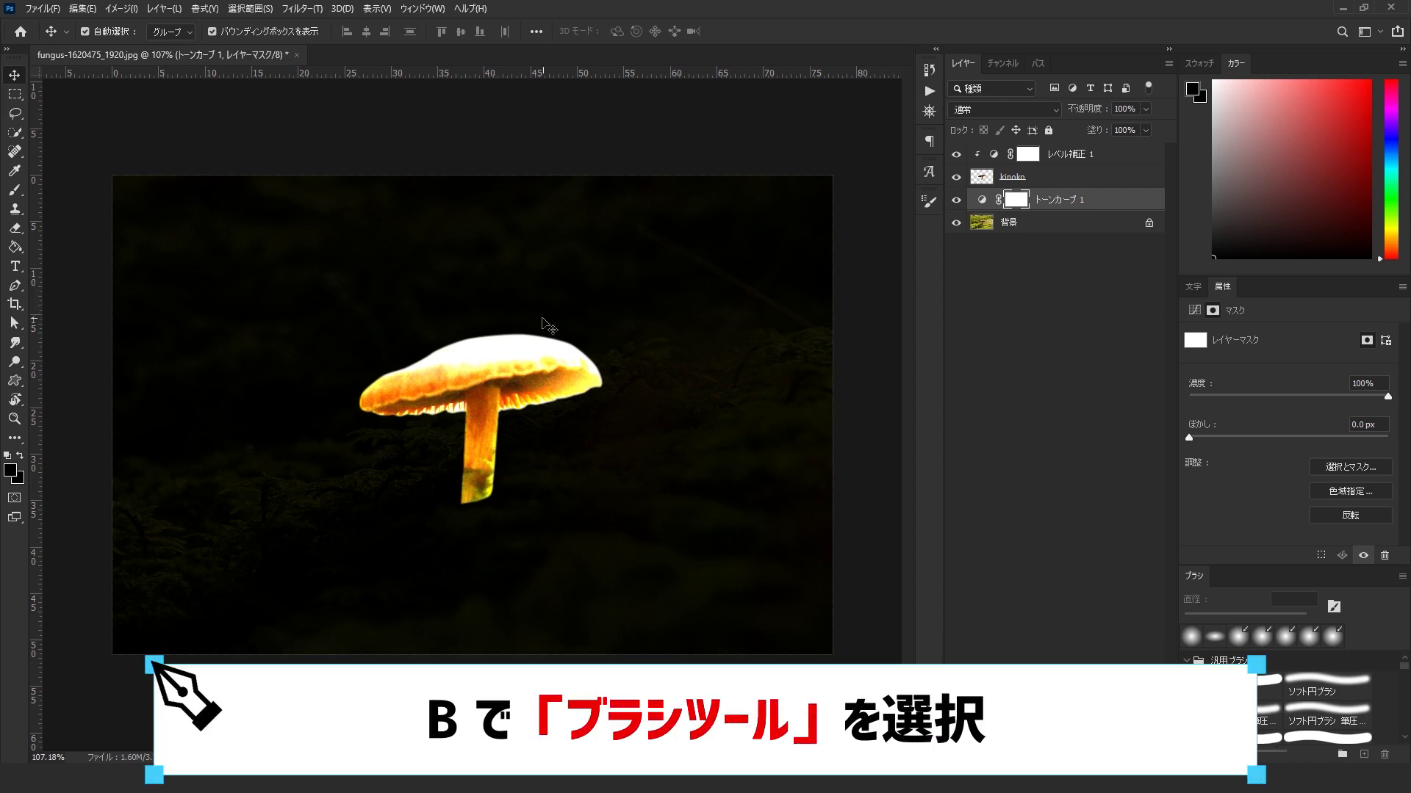
pyautogui.press('b')
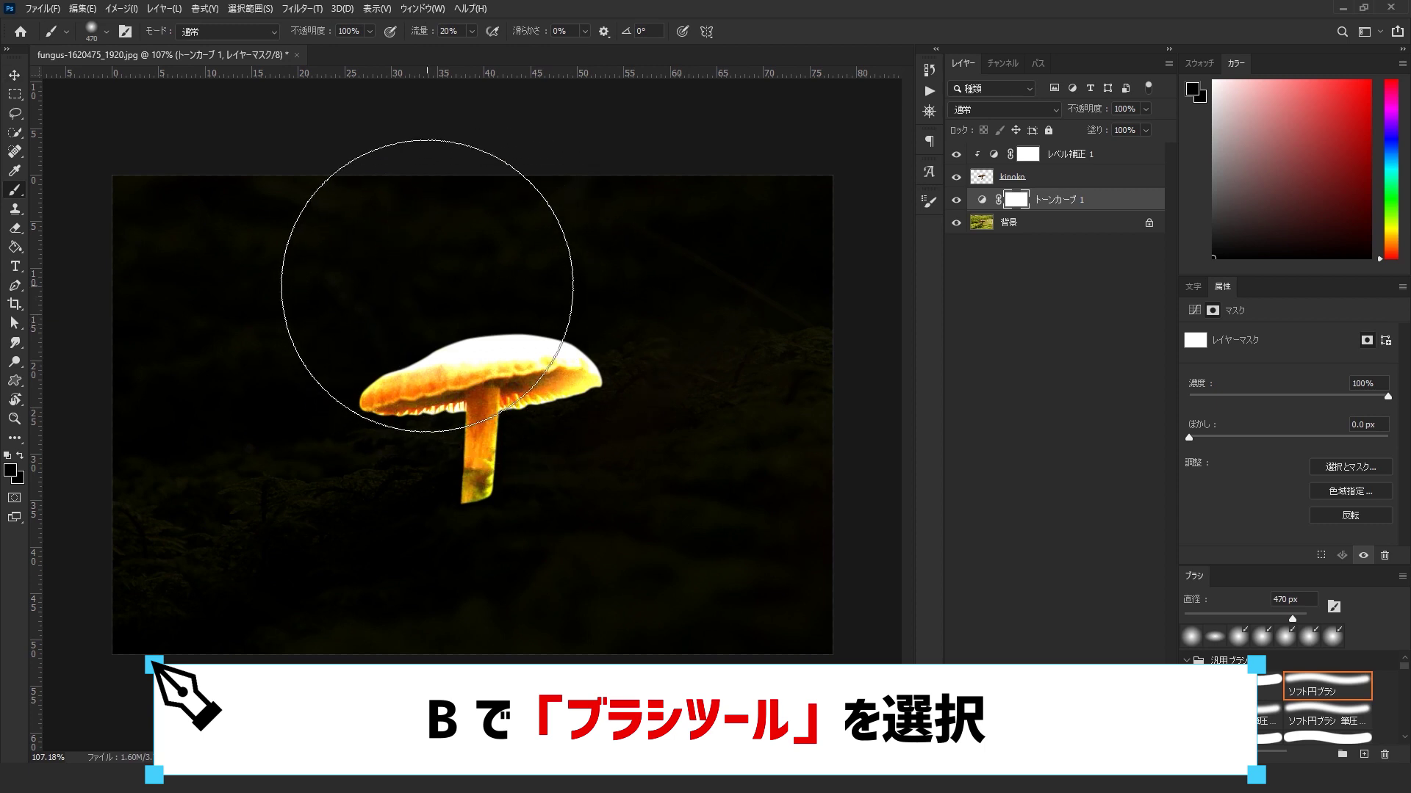
pyautogui.click(1315, 691)
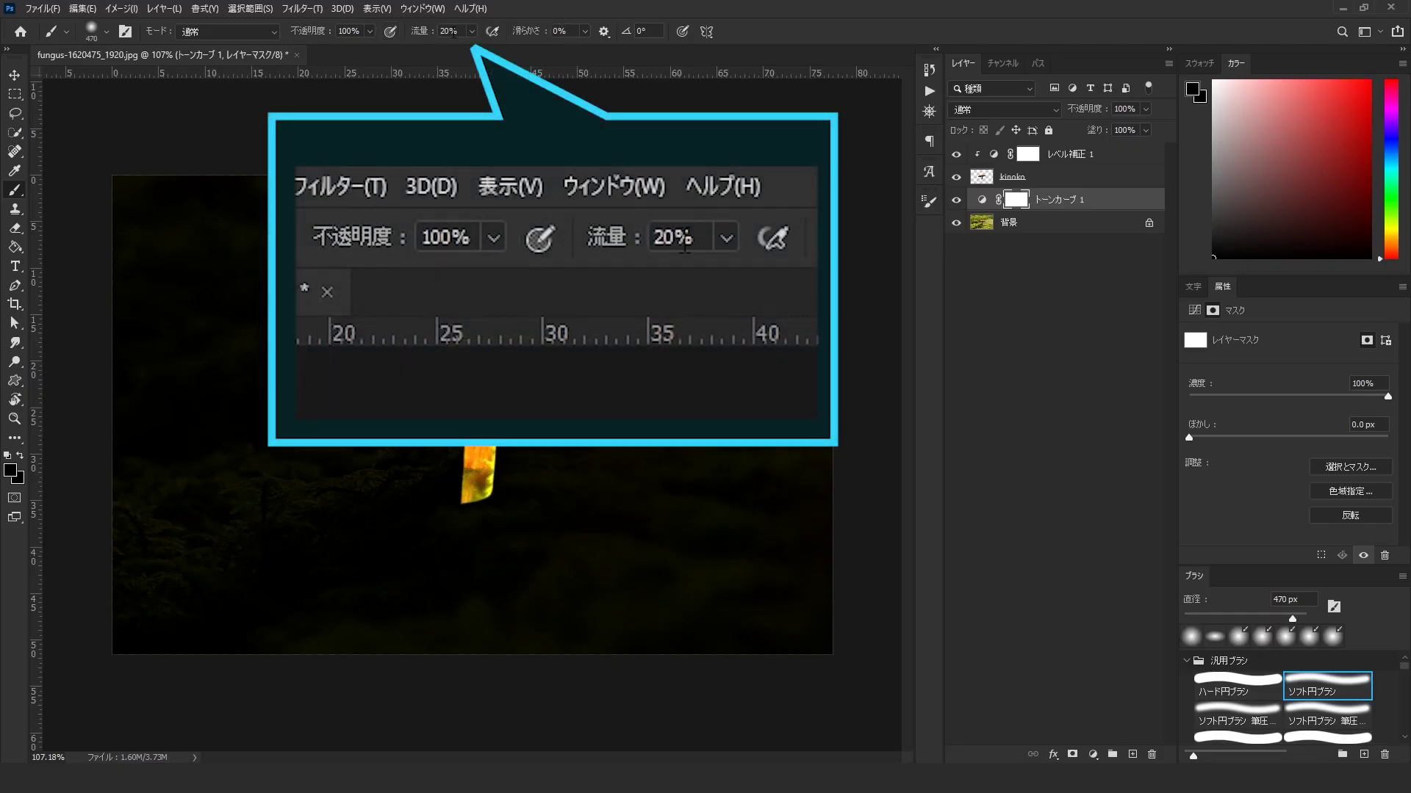
pyautogui.doubleClick(450, 31)
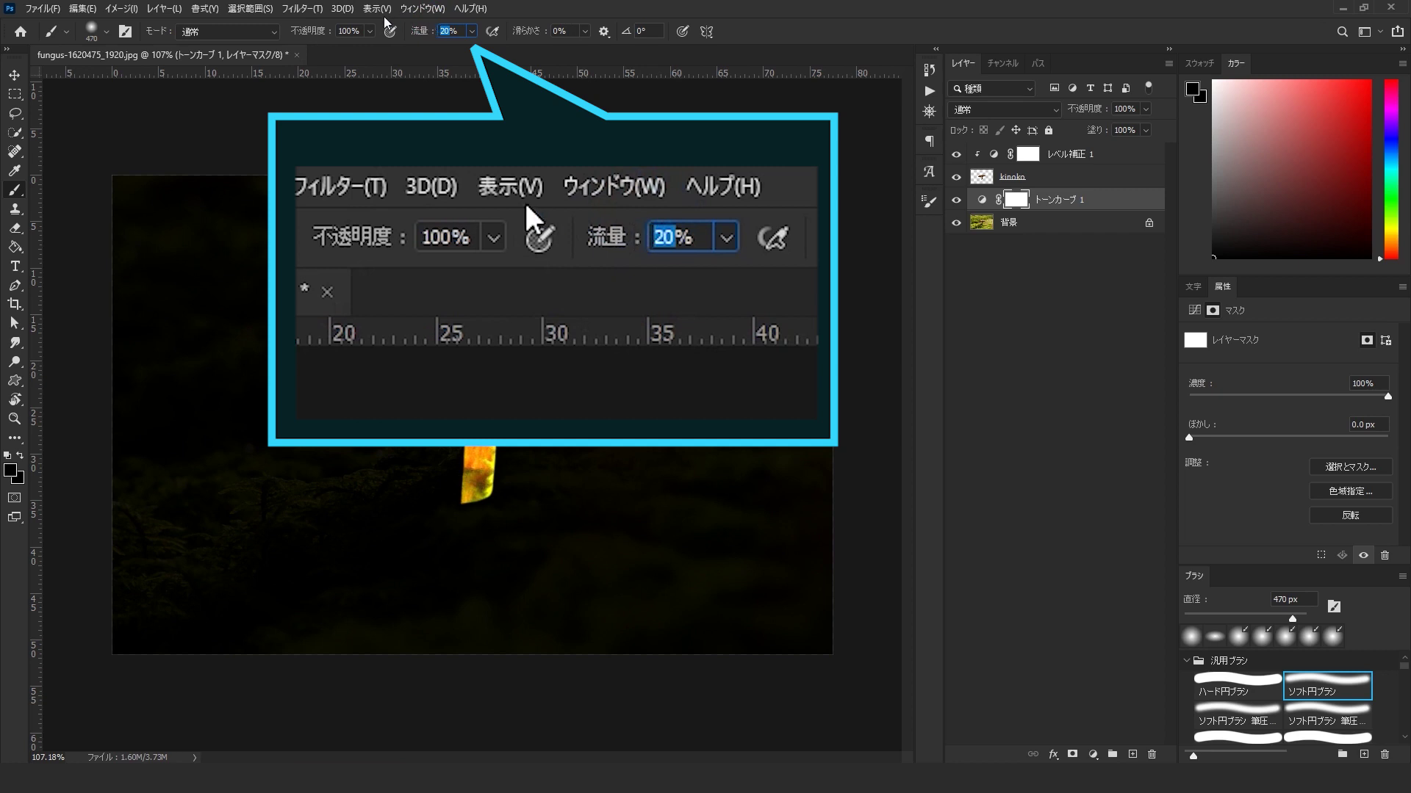
pyautogui.write('15')
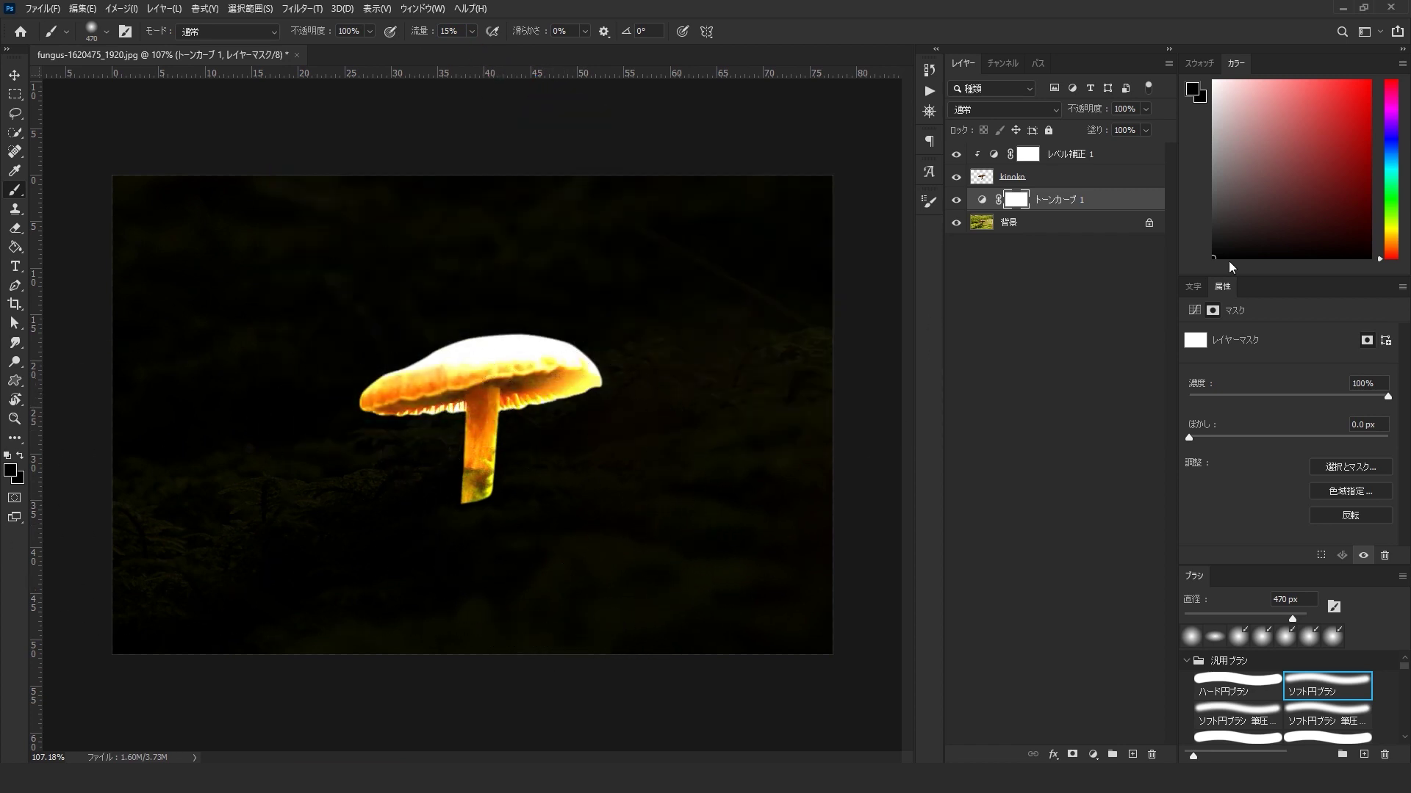
# Step: Confirm black (000000) as the foreground colour and reduce the brush size to about 95 px
pyautogui.click(11, 474)
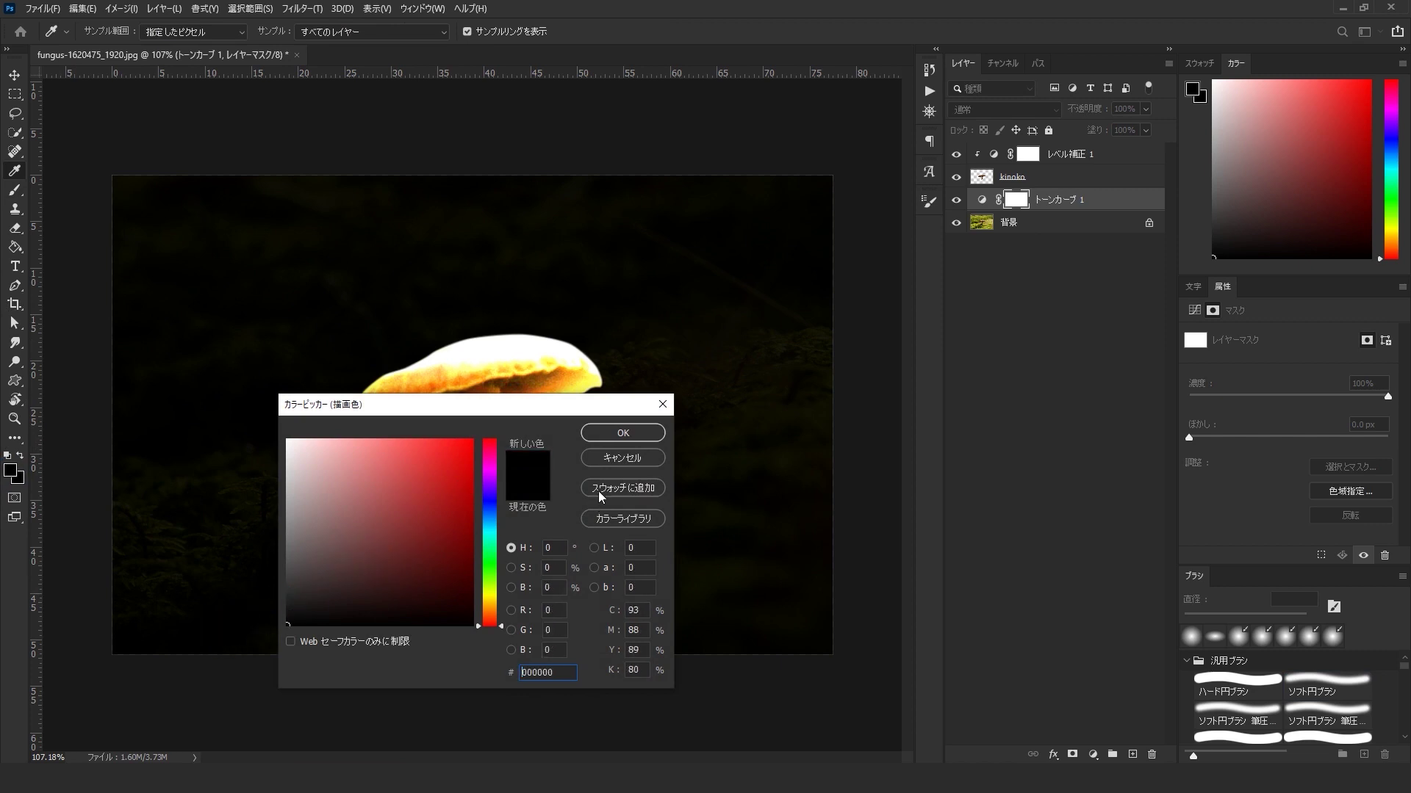
pyautogui.click(622, 434)
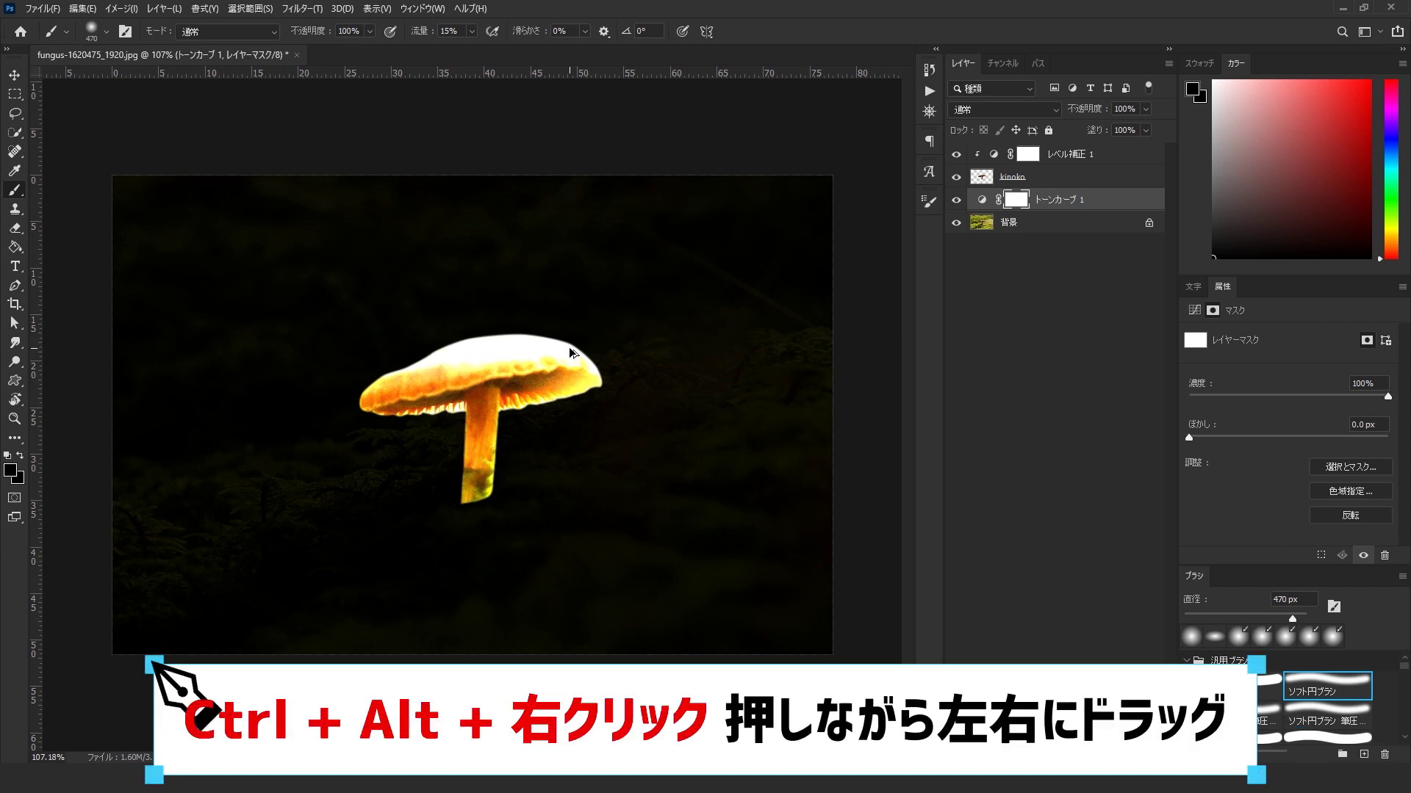
pyautogui.keyDown('ctrl'); pyautogui.keyDown('alt'); pyautogui.rightClick(570, 351); pyautogui.keyUp('alt'); pyautogui.keyUp('ctrl')
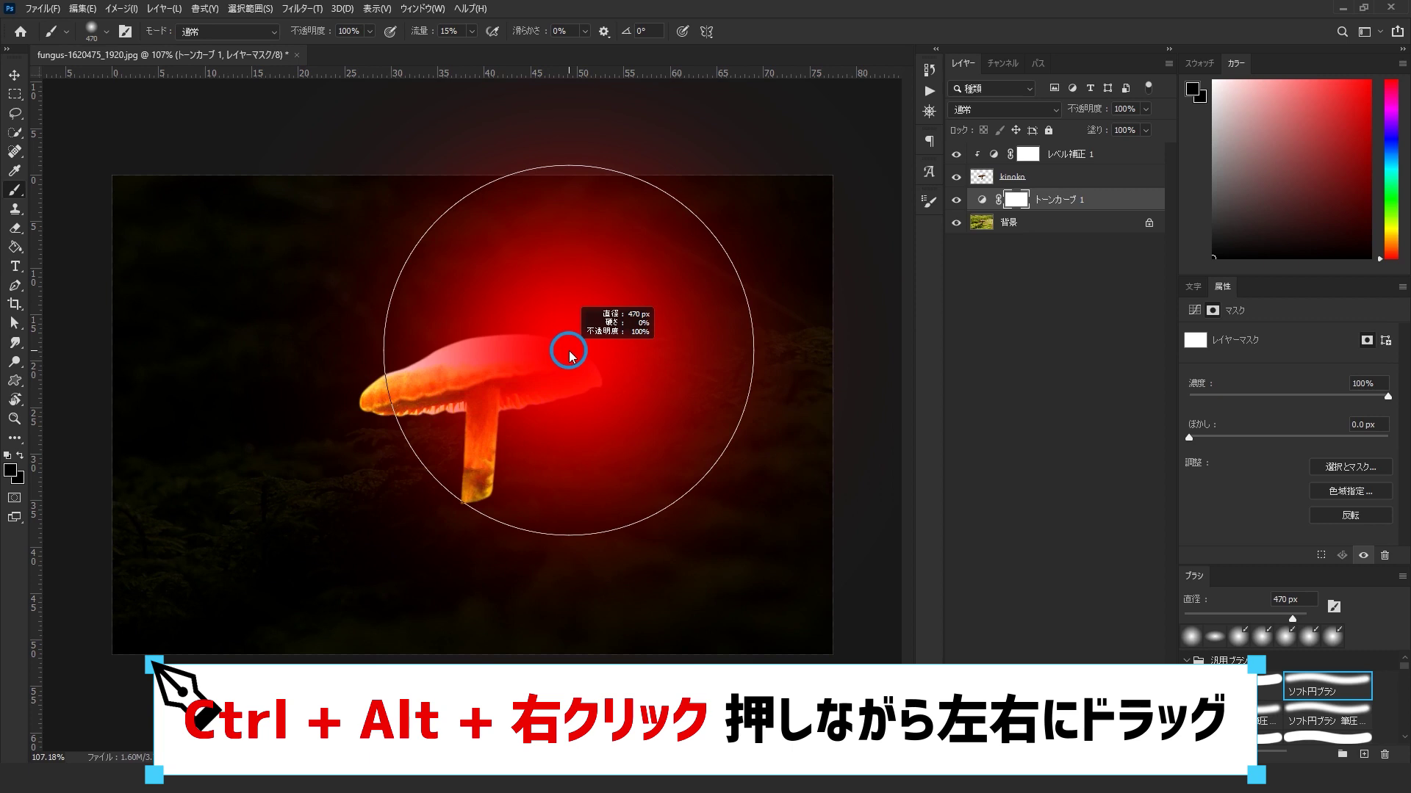
pyautogui.moveTo(570, 352)
pyautogui.mouseDown()
pyautogui.moveTo(403, 356)
pyautogui.moveTo(530, 358)
pyautogui.moveTo(416, 359)
pyautogui.mouseUp()
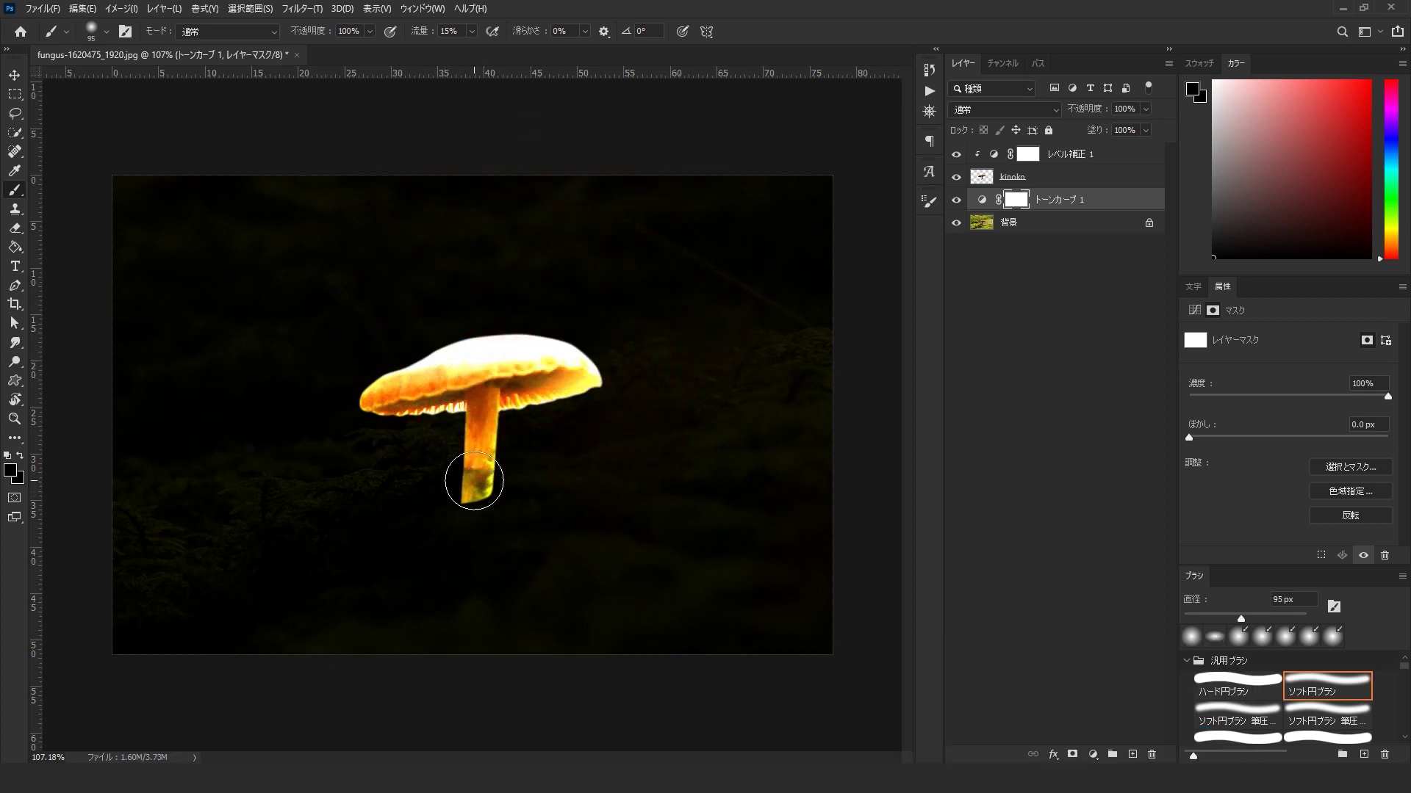
# Step: Paint black on the Curves mask over the moss around the mushroom's stem to reveal lit ground, varying the brush size up to about 105 px
pyautogui.scroll(3, 485, 470)
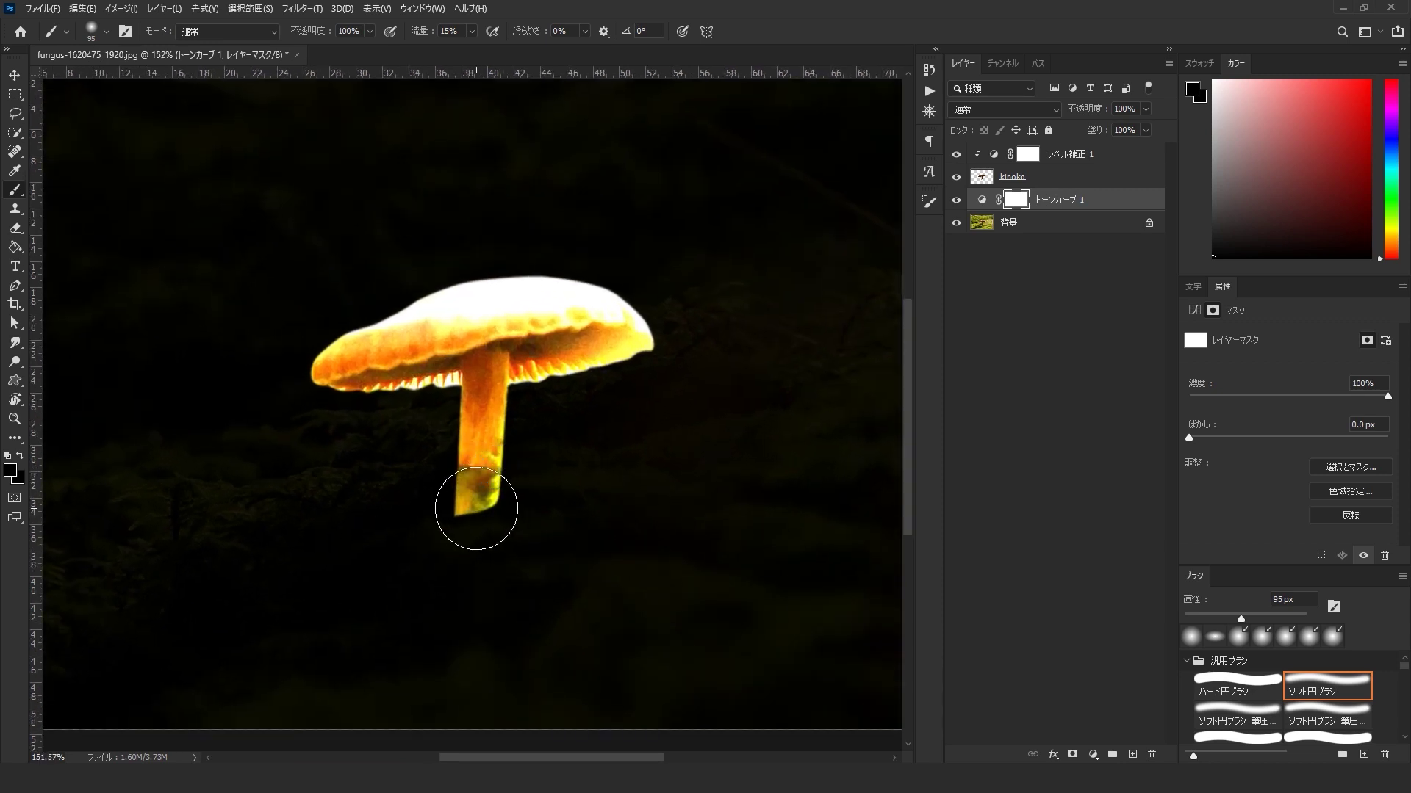
pyautogui.moveTo(474, 507); pyautogui.dragTo(465, 506)
pyautogui.moveTo(403, 472)
pyautogui.mouseDown()
pyautogui.moveTo(441, 507)
pyautogui.moveTo(471, 501)
pyautogui.moveTo(452, 470)
pyautogui.moveTo(264, 506)
pyautogui.moveTo(614, 466)
pyautogui.mouseUp()
pyautogui.scroll(-5, 614, 467)
pyautogui.scroll(7, 441, 492)
pyautogui.moveTo(316, 491); pyautogui.dragTo(289, 496)
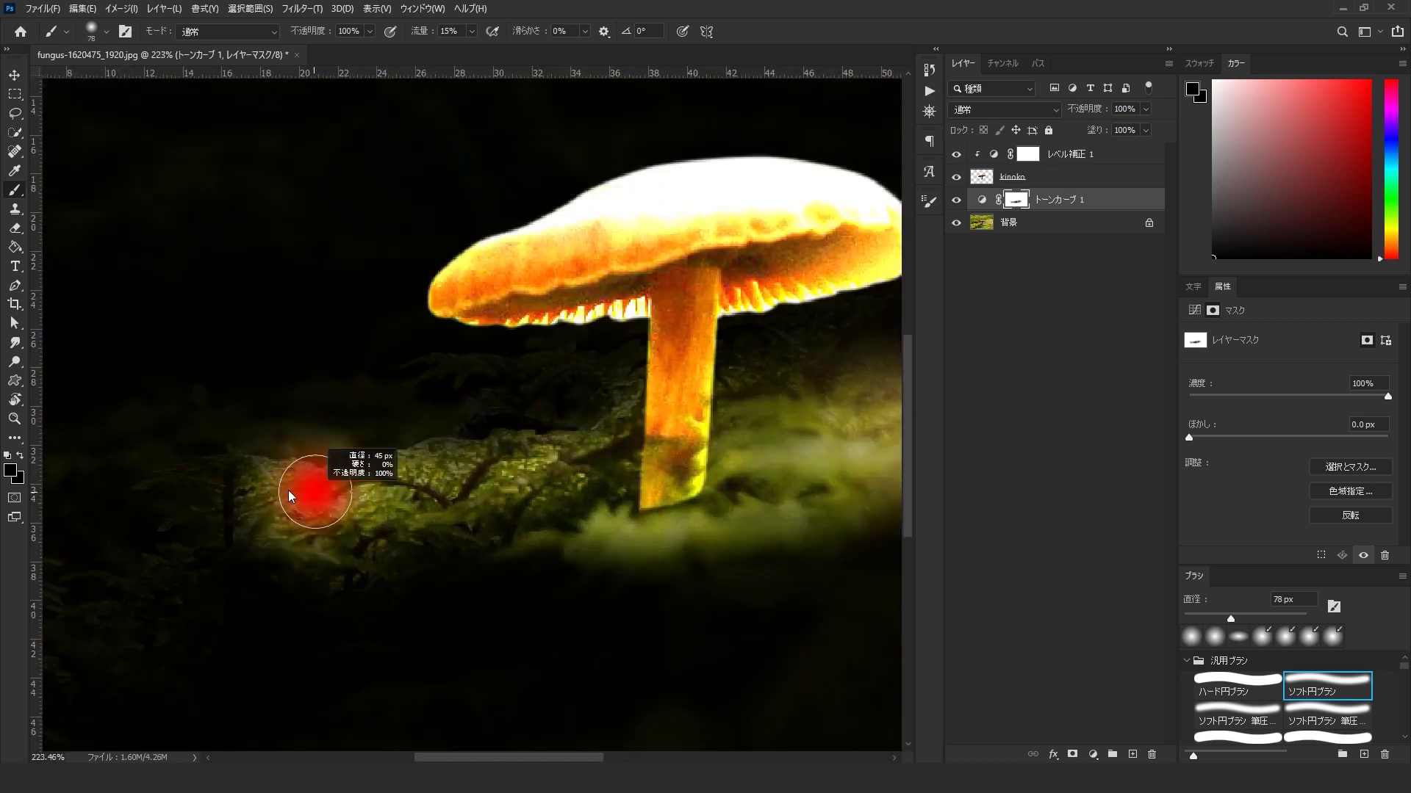
pyautogui.scroll(-5, 497, 378)
pyautogui.moveTo(598, 479); pyautogui.dragTo(588, 481)
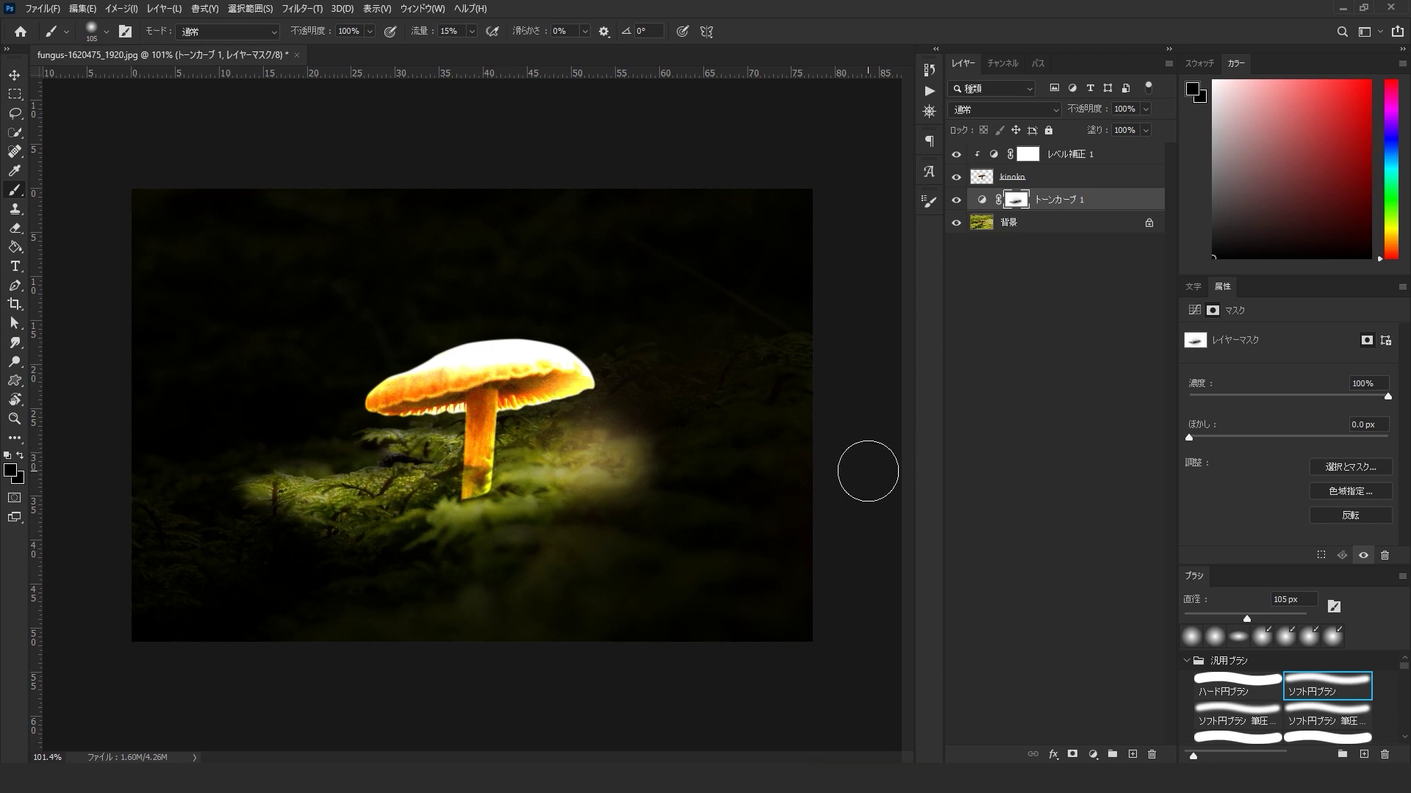
# Step: Toggle the Curves layer and its mask off and on to compare the effect of the painted mask
pyautogui.click(957, 201)
pyautogui.click(956, 201)
pyautogui.keyDown('shift'); pyautogui.click(1017, 204); pyautogui.keyUp('shift')
pyautogui.keyDown('shift'); pyautogui.click(1017, 204); pyautogui.keyUp('shift')
pyautogui.keyDown('shift'); pyautogui.click(1016, 204); pyautogui.keyUp('shift')
pyautogui.keyDown('shift'); pyautogui.click(1017, 204); pyautogui.keyUp('shift')
pyautogui.keyDown('shift'); pyautogui.click(1017, 204); pyautogui.keyUp('shift')
pyautogui.keyDown('shift'); pyautogui.click(1017, 205); pyautogui.keyUp('shift')
pyautogui.keyDown('shift'); pyautogui.click(1017, 204); pyautogui.keyUp('shift')
pyautogui.keyDown('shift'); pyautogui.click(1017, 205); pyautogui.keyUp('shift')
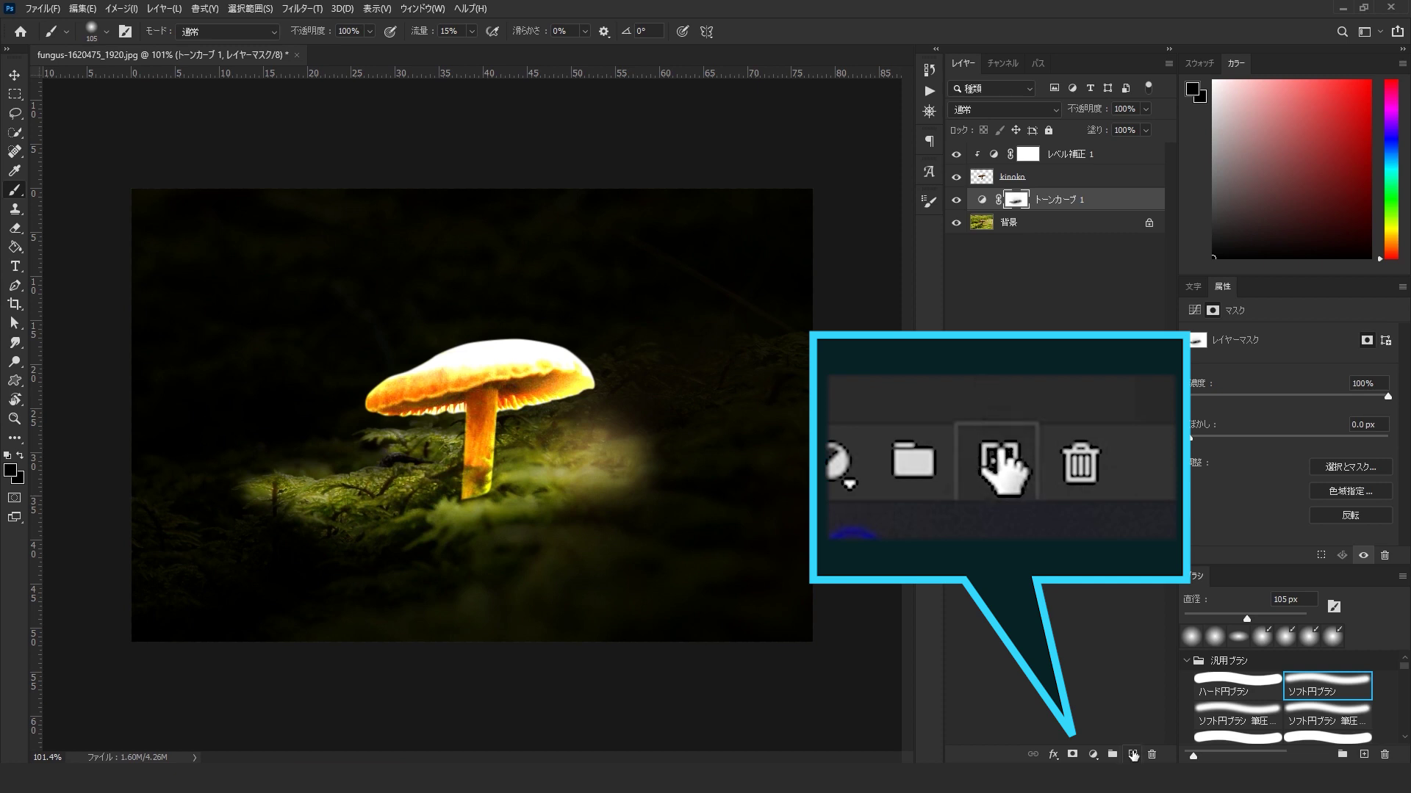
# Step: Add a new layer, move it above the Levels adjustment, and rename it hikari
pyautogui.click(1133, 755)
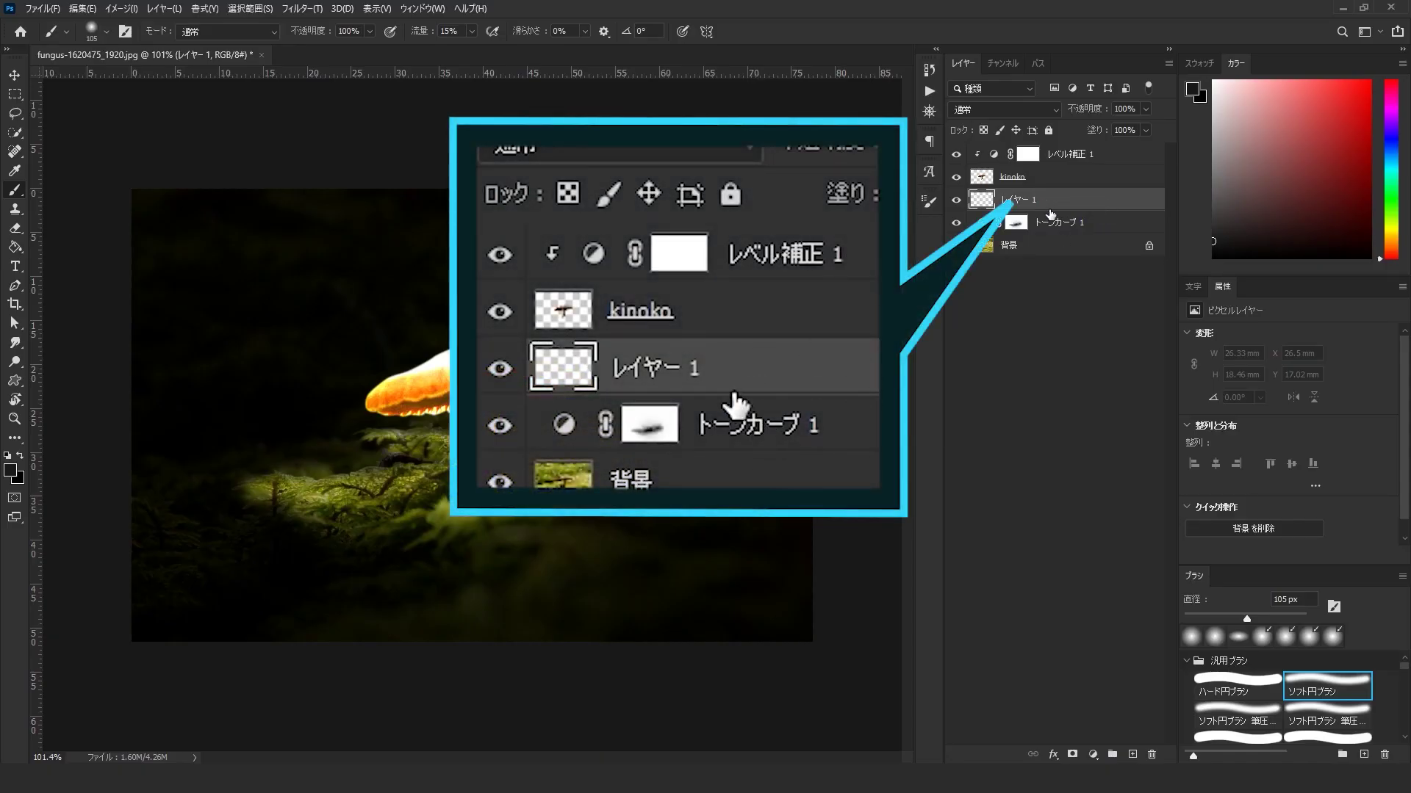
pyautogui.click(1055, 205)
pyautogui.moveTo(1055, 205); pyautogui.dragTo(1036, 155)
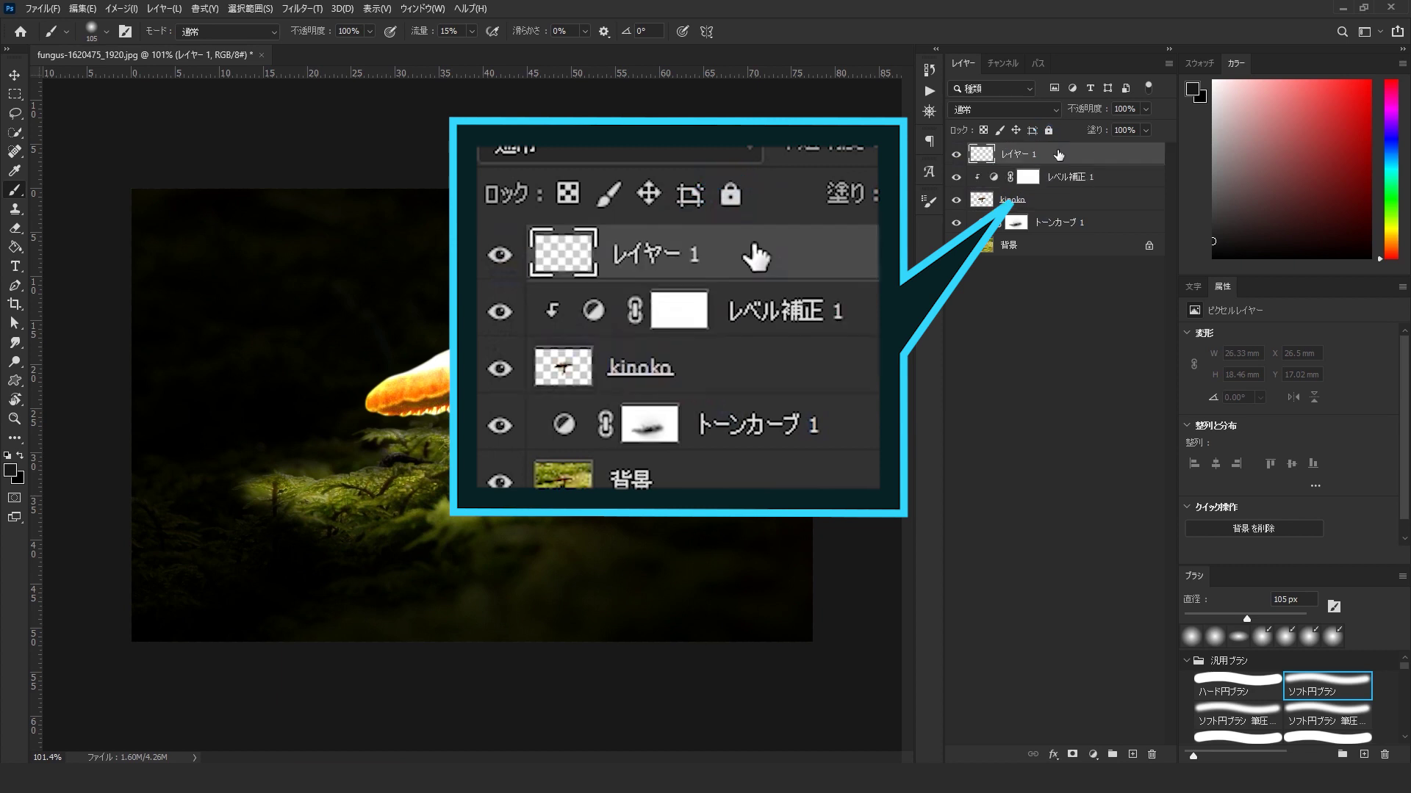
pyautogui.doubleClick(1018, 155)
pyautogui.write('hikari')
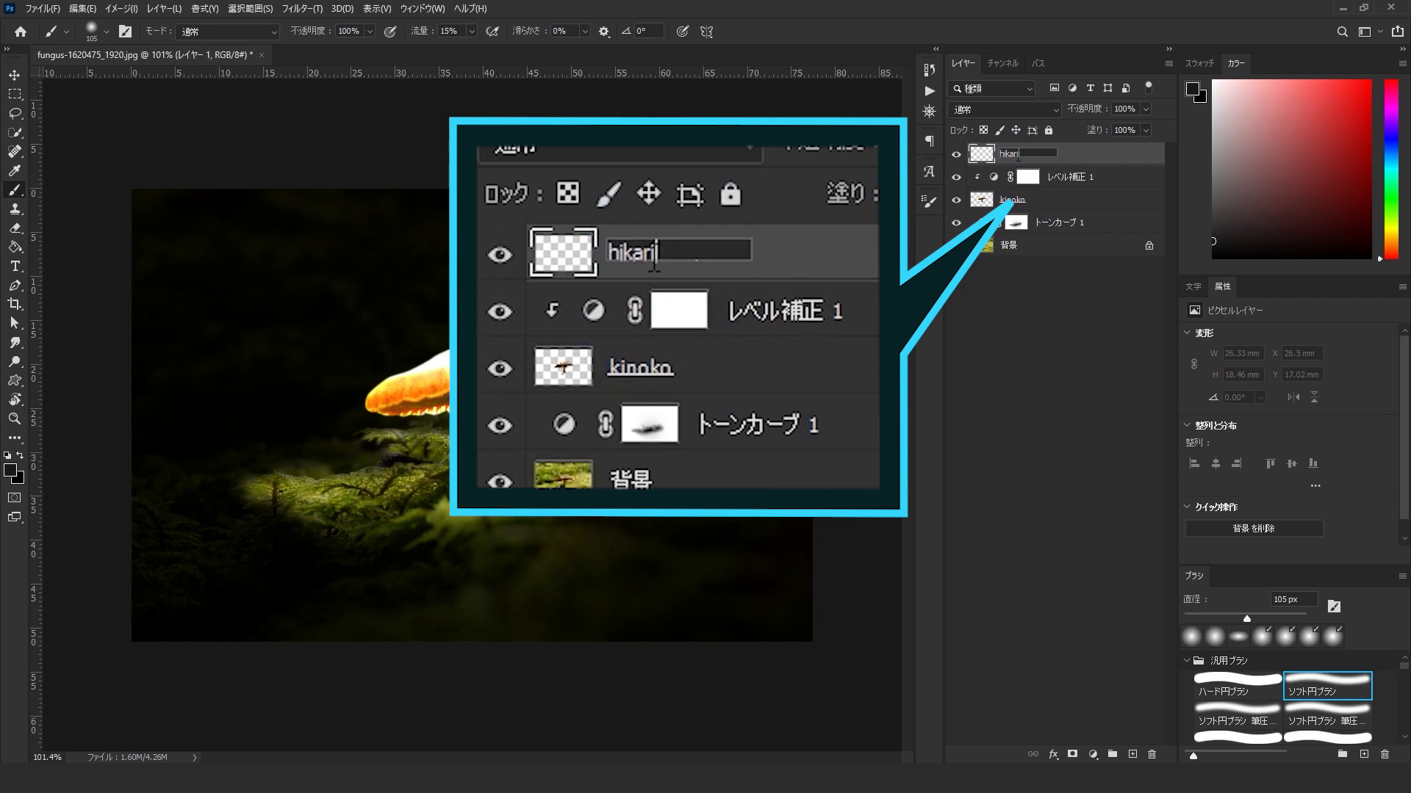
pyautogui.press('Return')
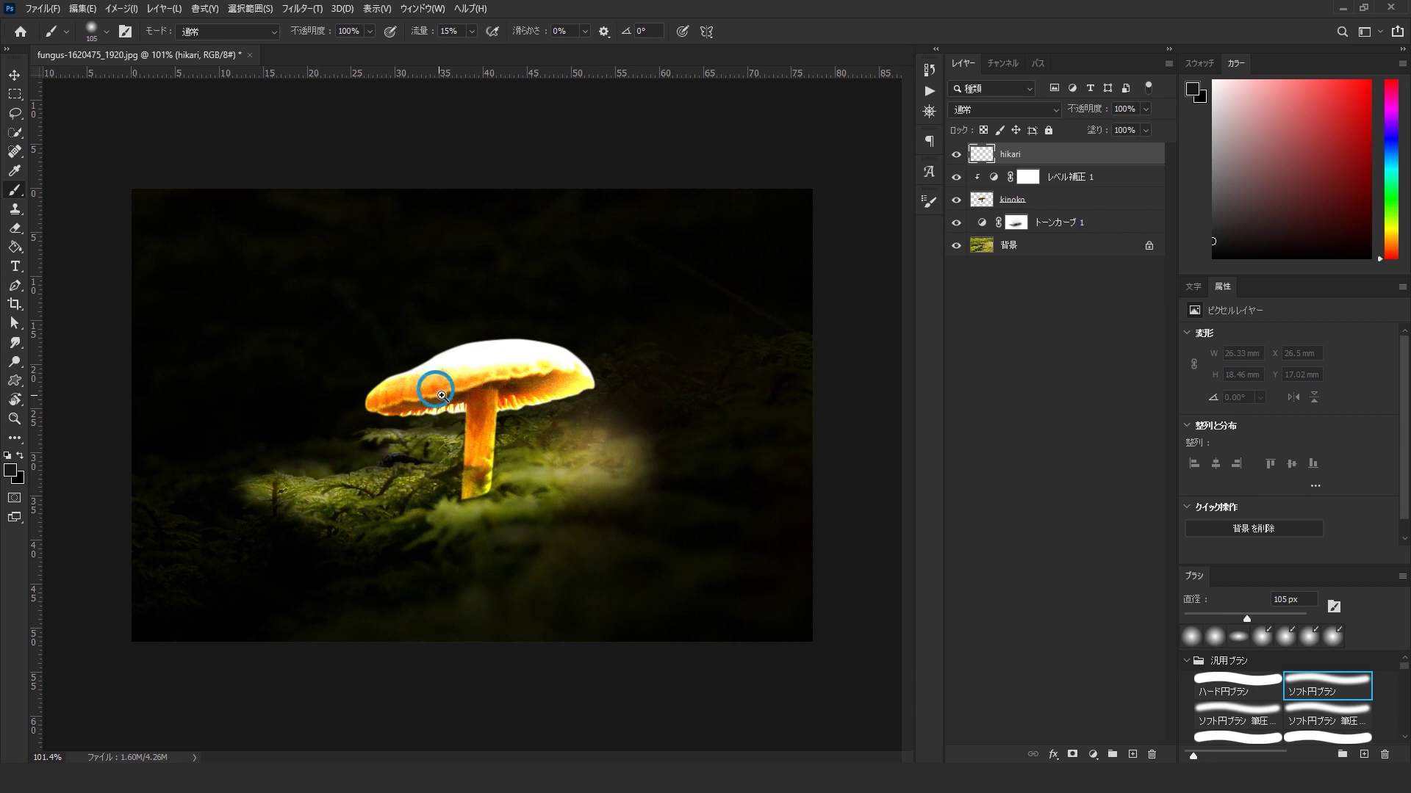
# Step: Sample colours from the mushroom cap until the foreground colour is a pale, low-saturation yellow
pyautogui.moveTo(441, 395); pyautogui.dragTo(463, 387)
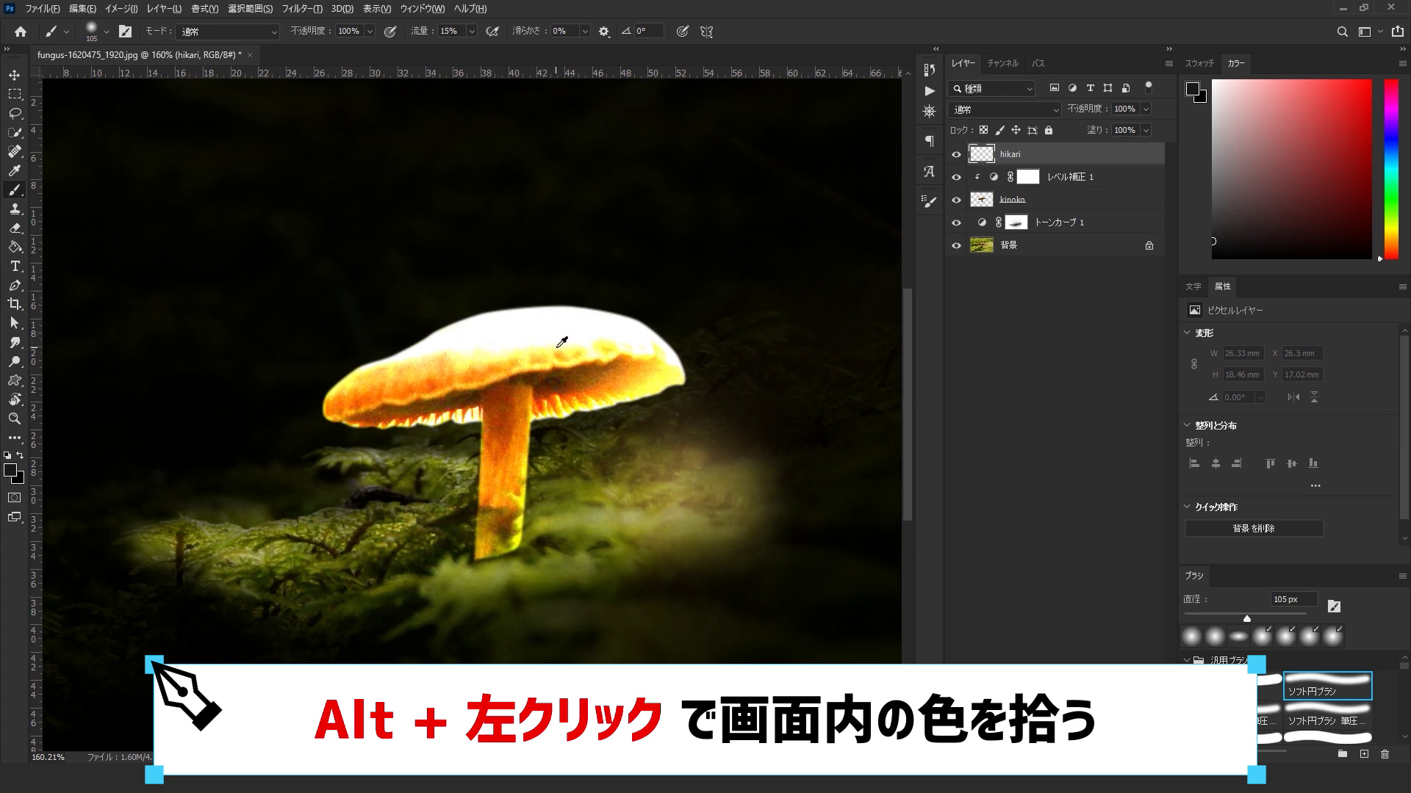
pyautogui.keyDown('alt'); pyautogui.click(471, 376); pyautogui.keyUp('alt')
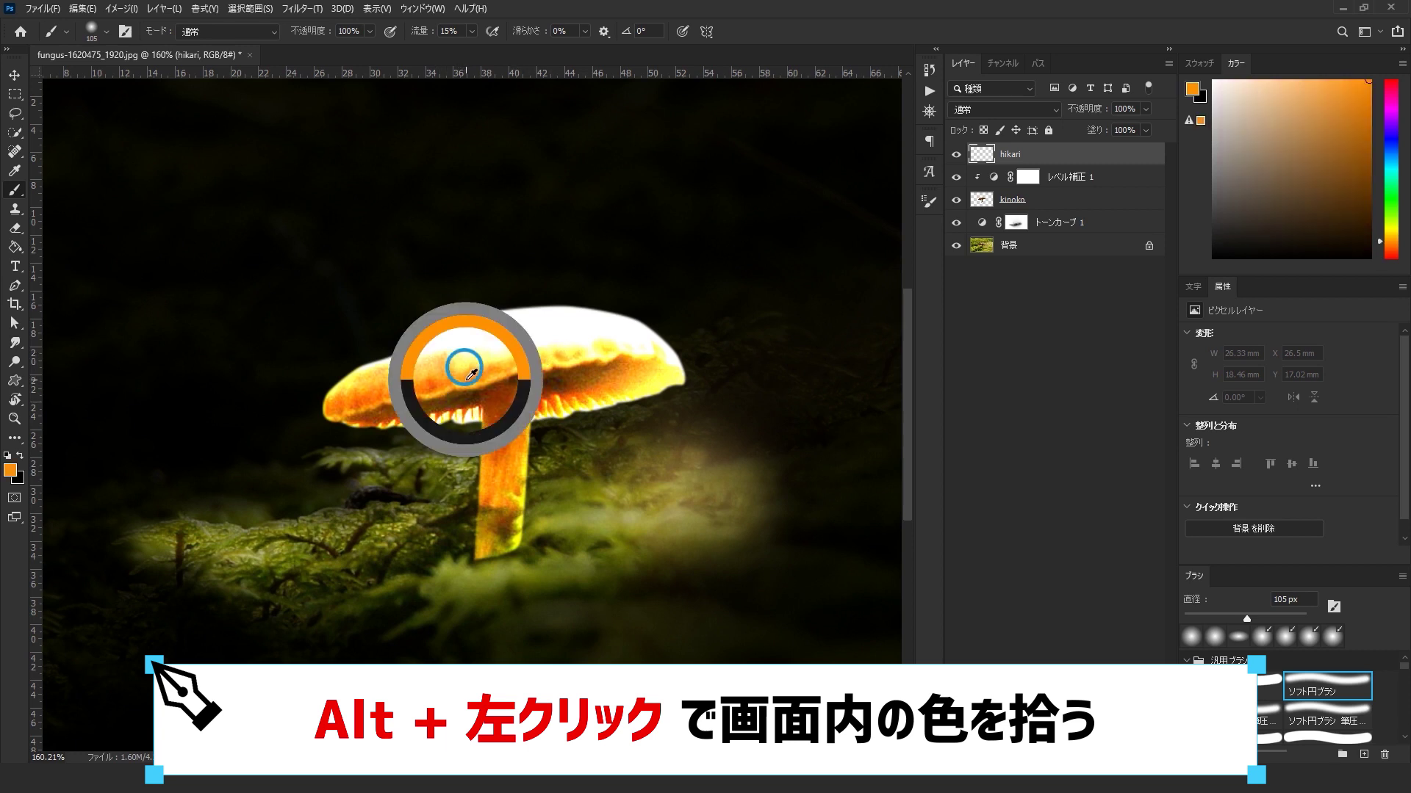
pyautogui.keyDown('alt'); pyautogui.click(472, 375); pyautogui.keyUp('alt')
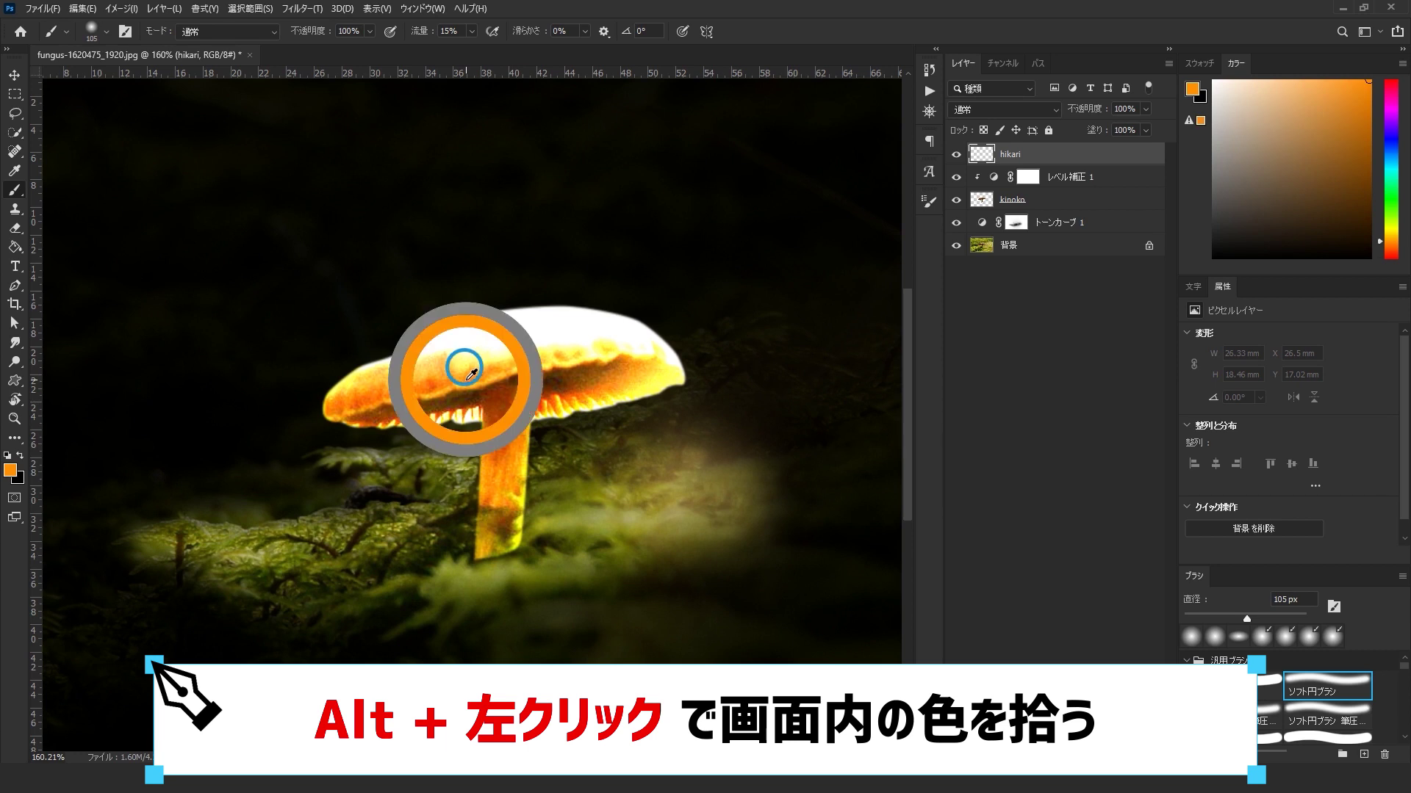
pyautogui.keyDown('alt'); pyautogui.click(483, 365); pyautogui.keyUp('alt')
pyautogui.keyDown('alt'); pyautogui.click(482, 350); pyautogui.keyUp('alt')
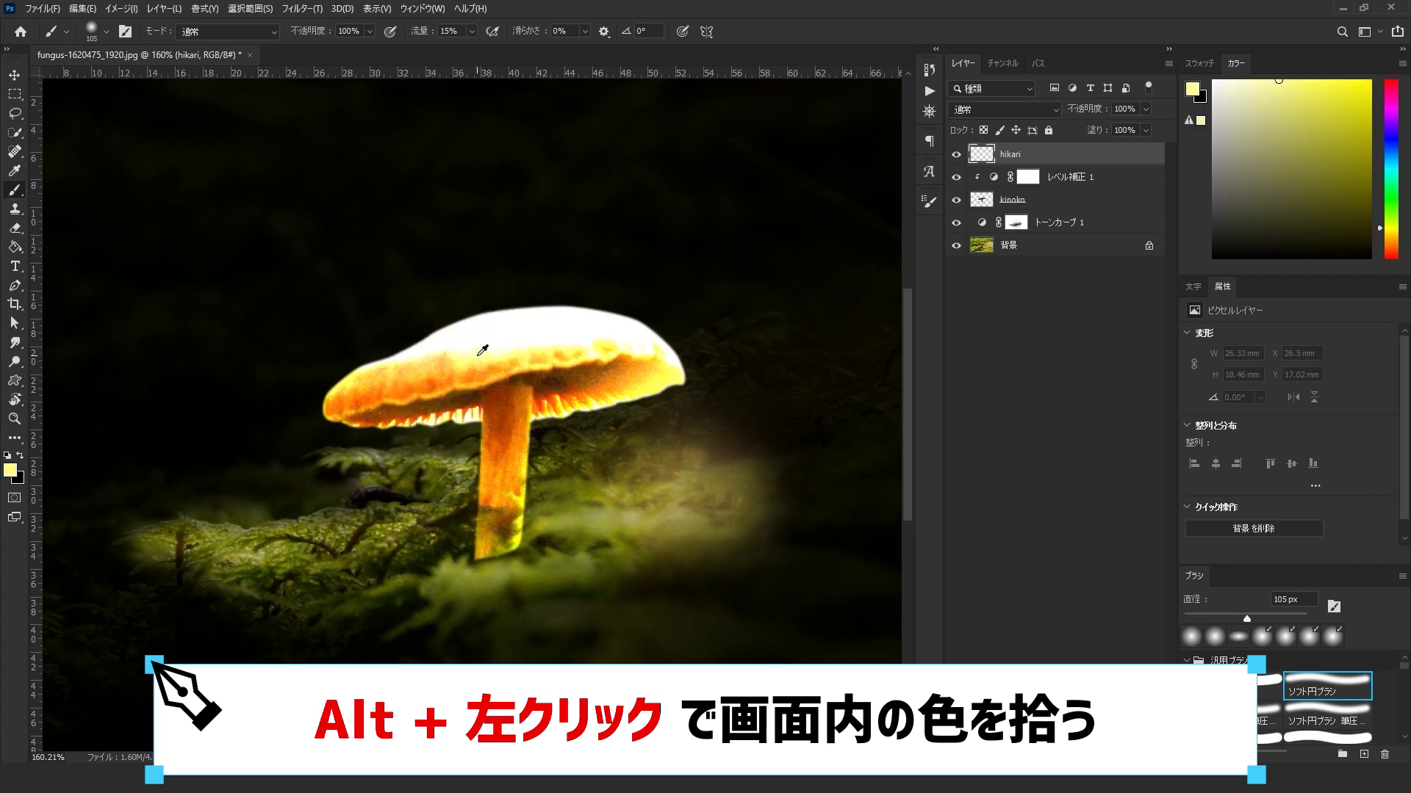
pyautogui.keyDown('alt'); pyautogui.click(457, 352); pyautogui.keyUp('alt')
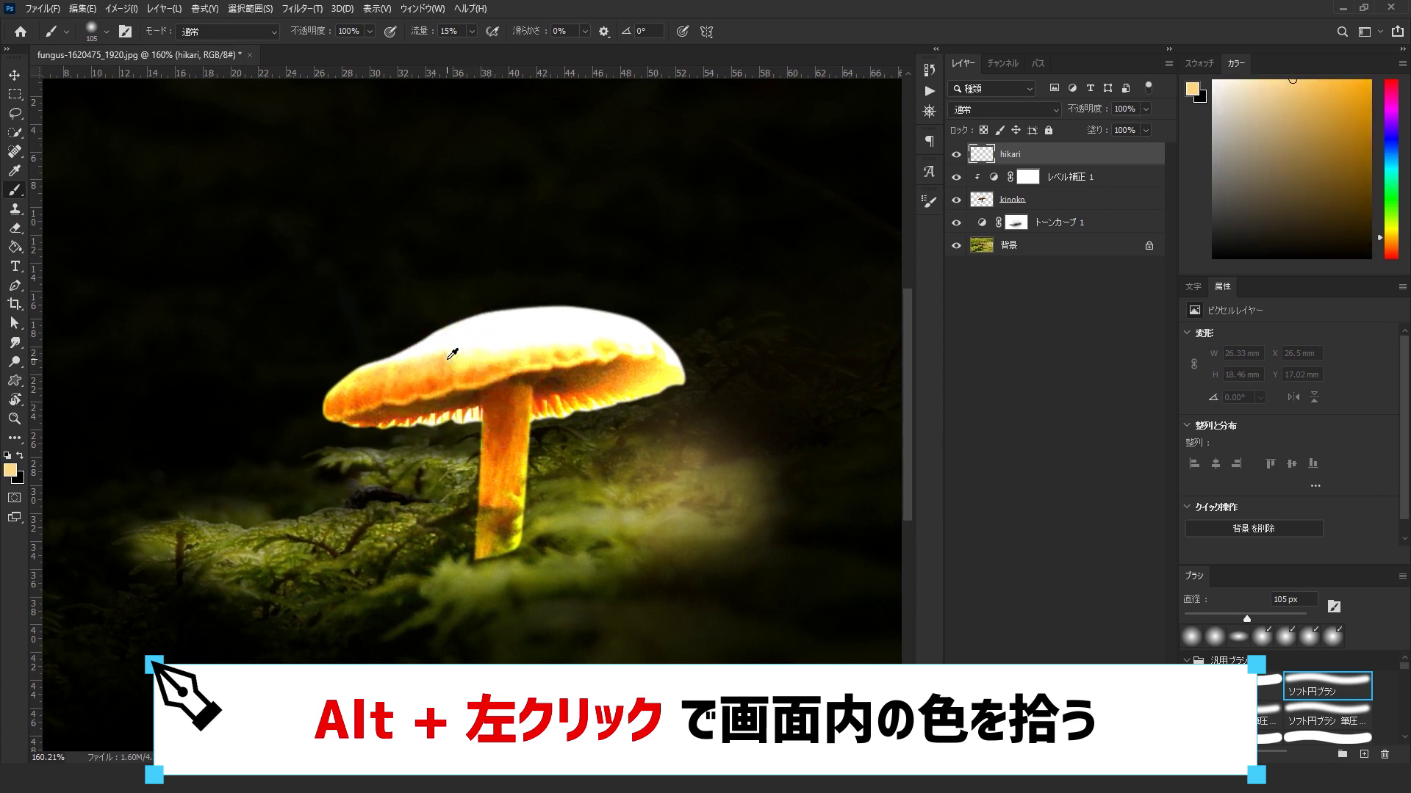
pyautogui.keyDown('alt'); pyautogui.click(585, 347); pyautogui.keyUp('alt')
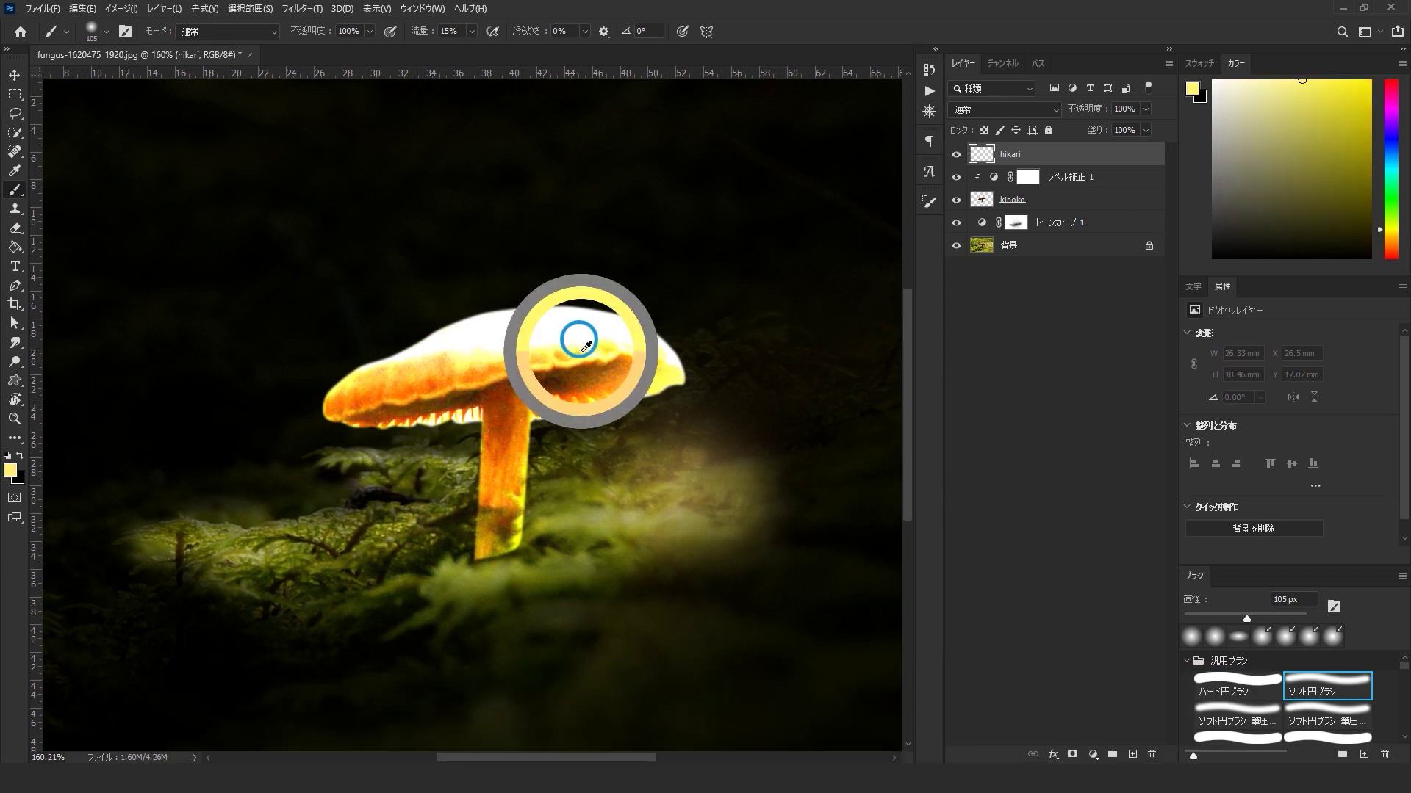
pyautogui.moveTo(581, 352); pyautogui.dragTo(581, 349)
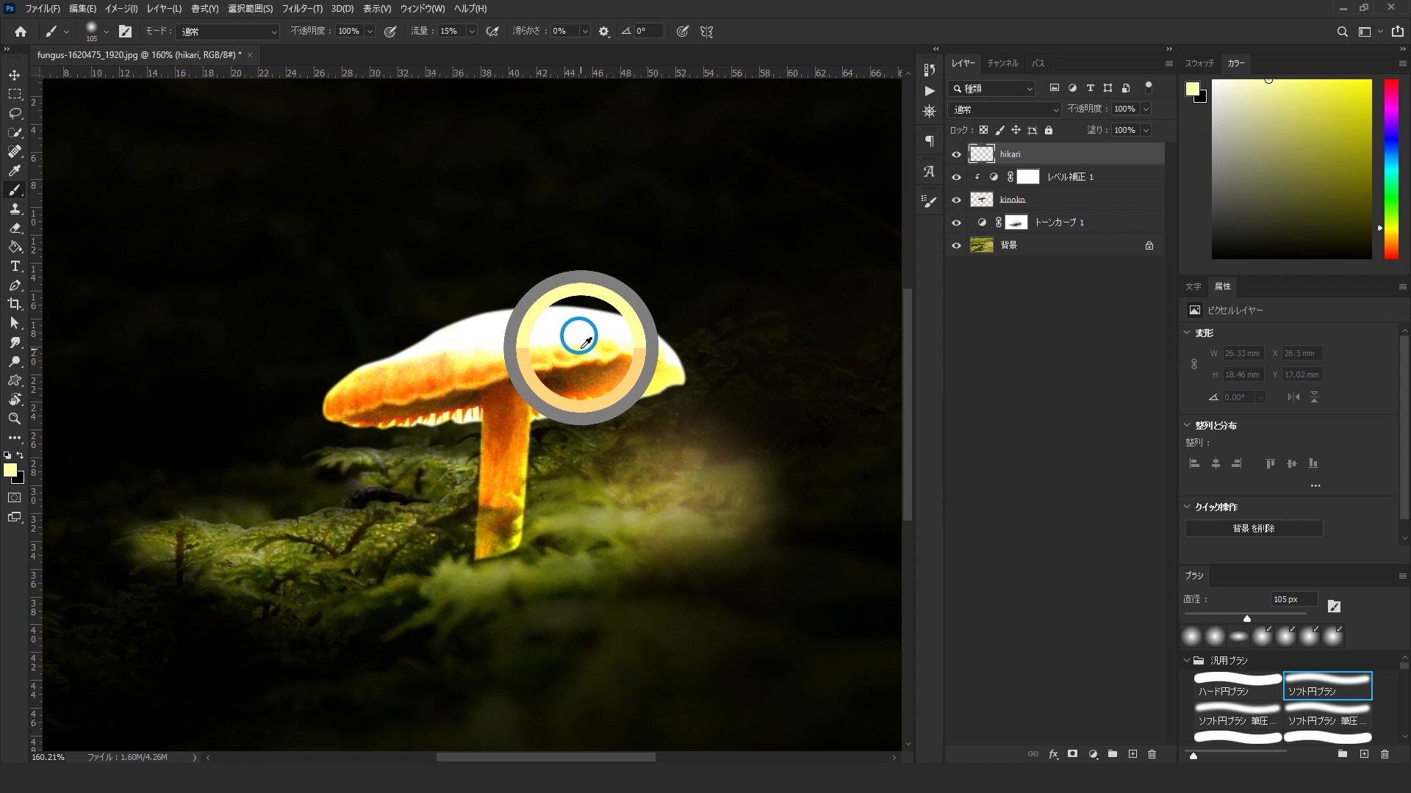
pyautogui.moveTo(585, 341); pyautogui.dragTo(585, 343)
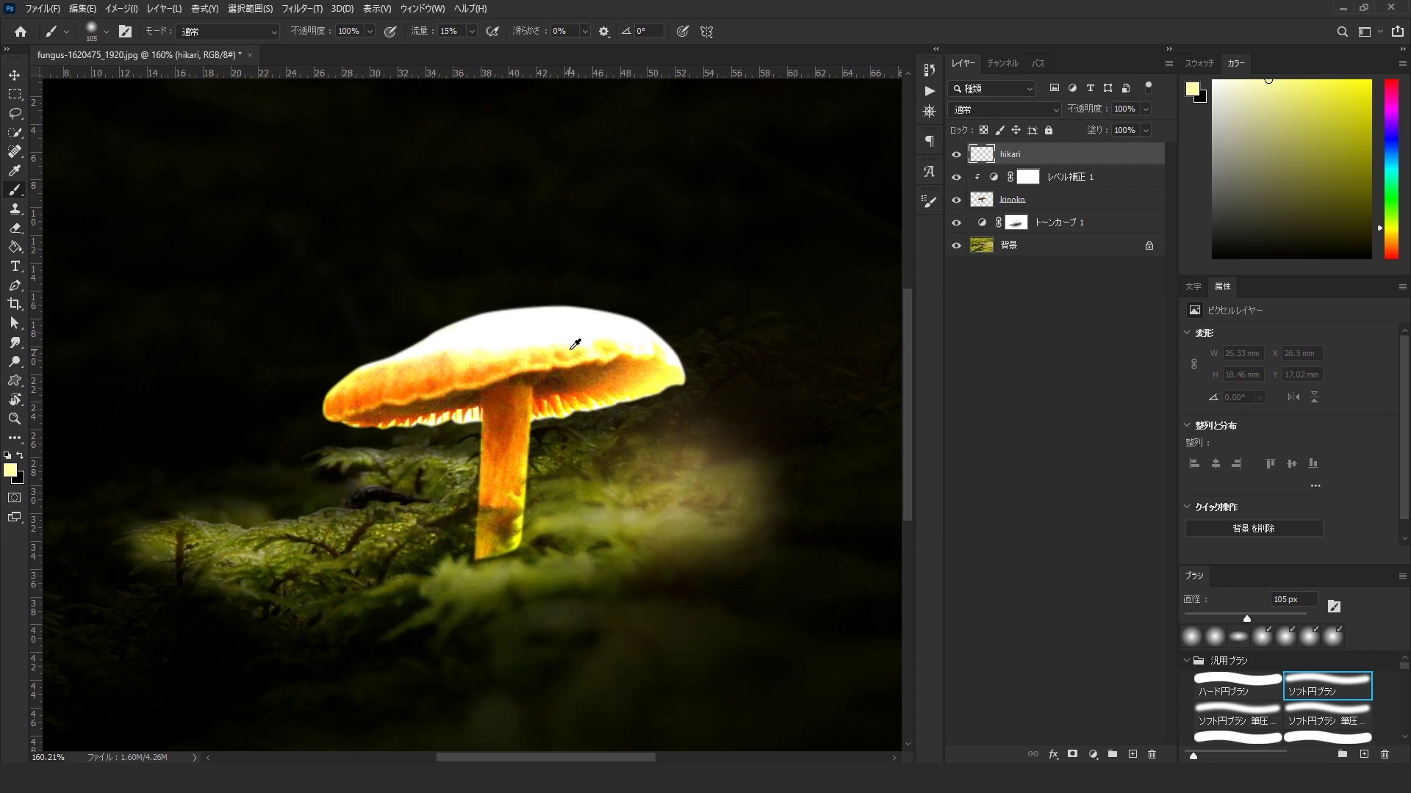
pyautogui.keyDown('alt'); pyautogui.click(569, 339); pyautogui.keyUp('alt')
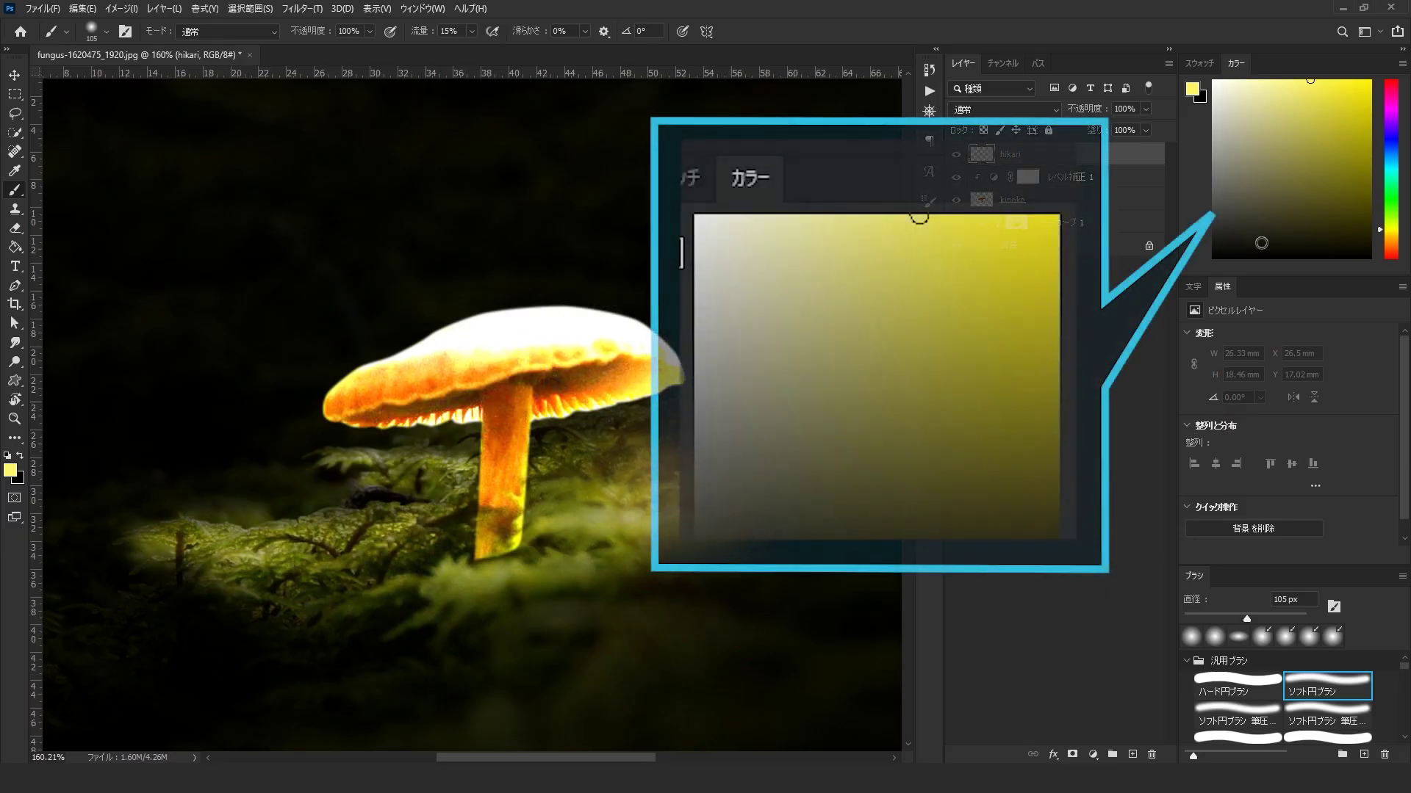
pyautogui.keyDown('alt'); pyautogui.click(577, 342); pyautogui.keyUp('alt')
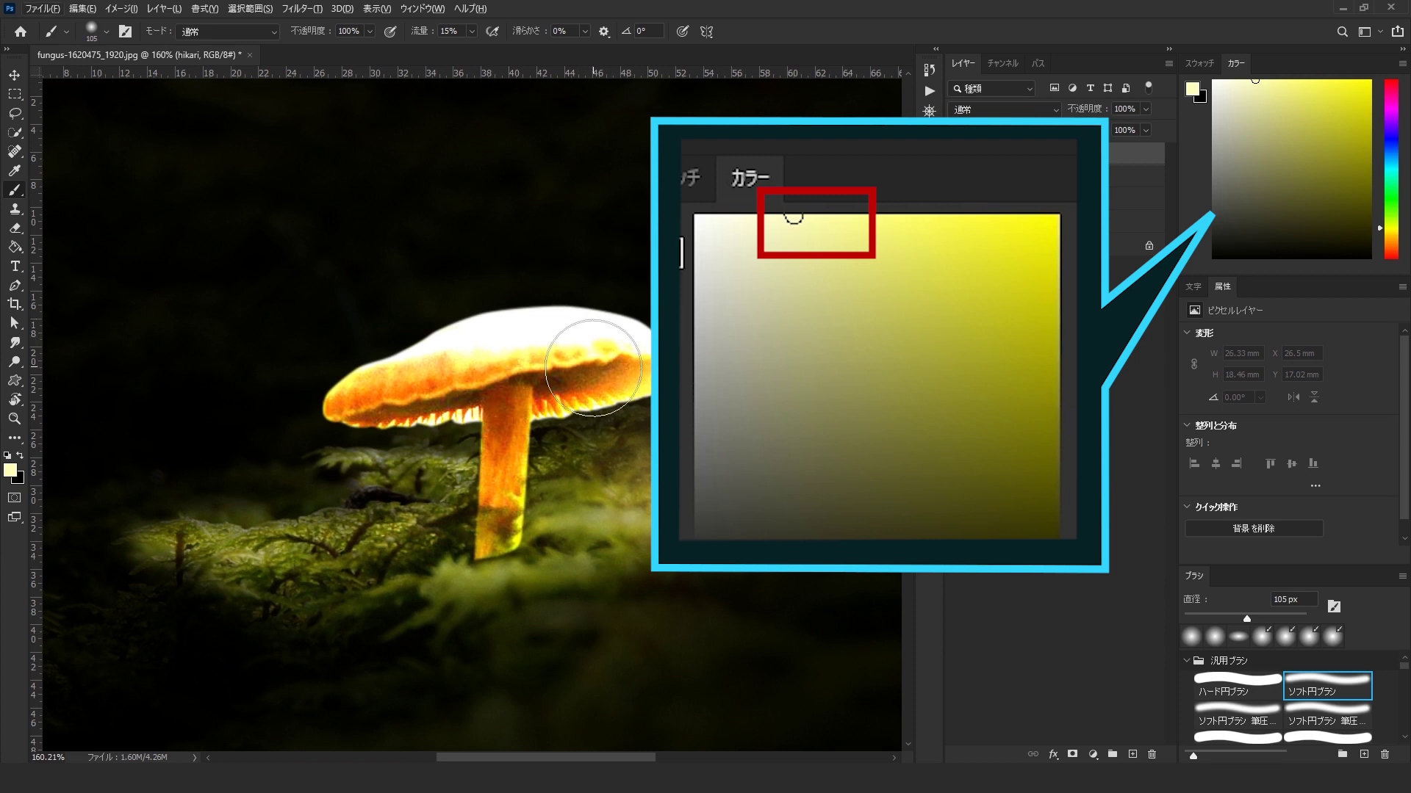
# Step: Enlarge the brush to 420 px and dab once over the mushroom's centre on the hikari layer
pyautogui.scroll(-3, 566, 354)
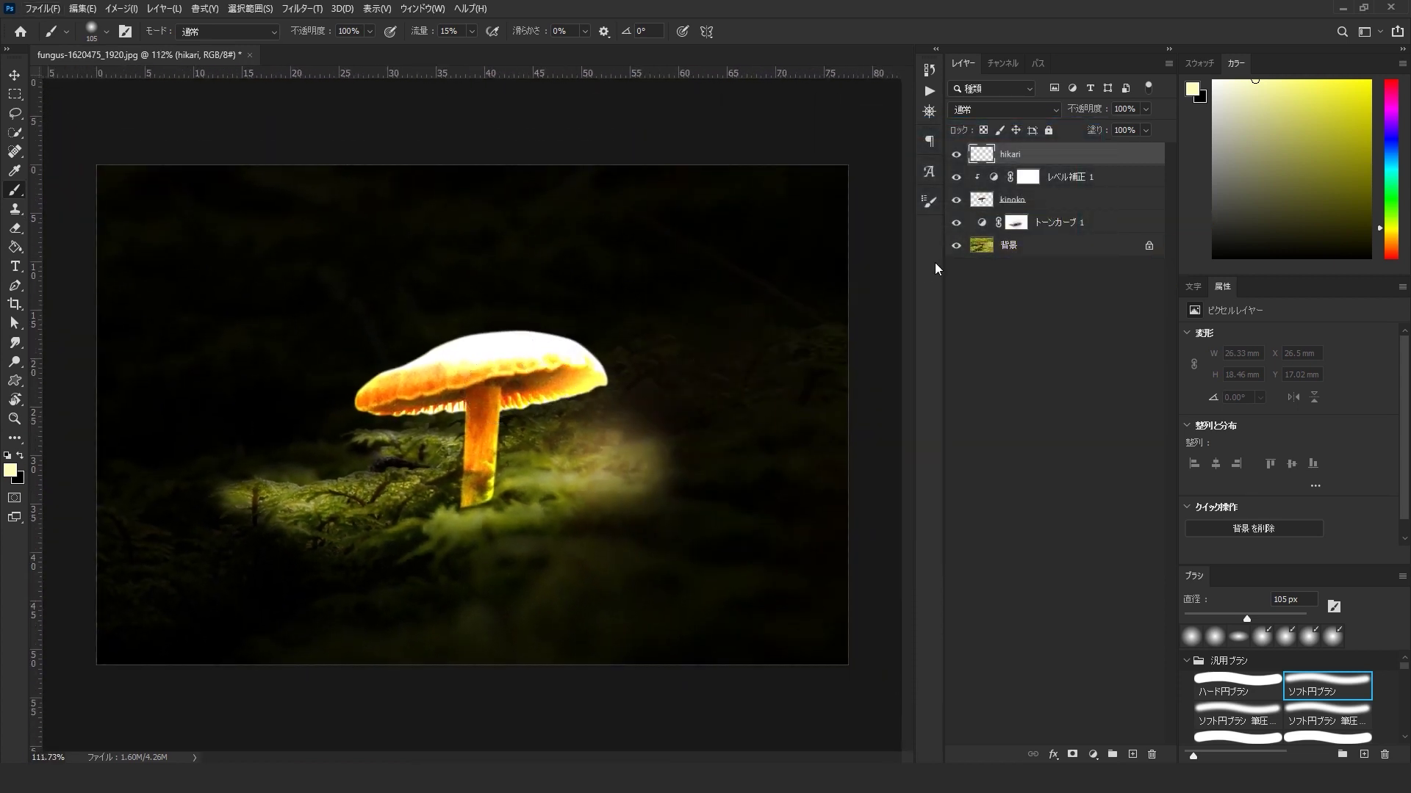
pyautogui.moveTo(486, 403); pyautogui.dragTo(608, 405)
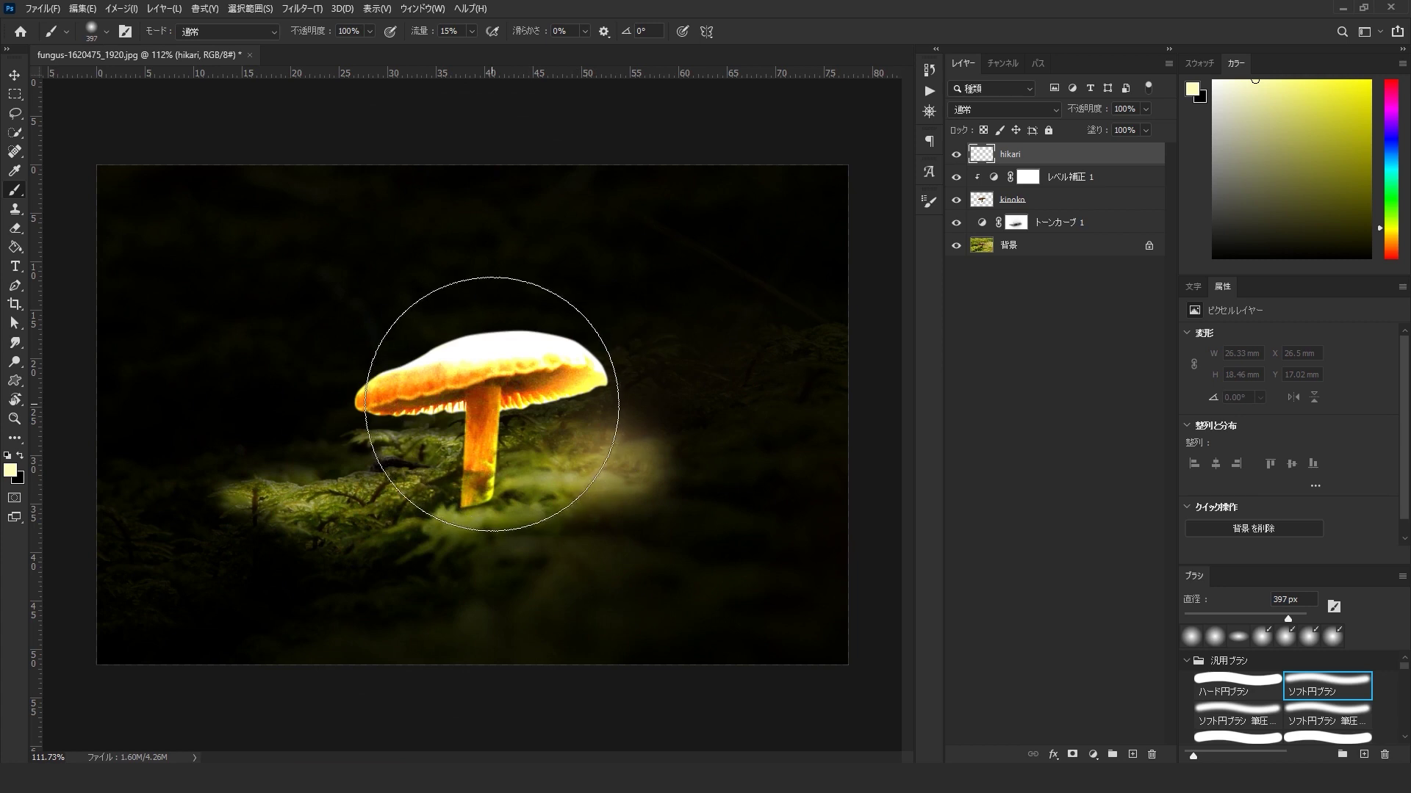
pyautogui.moveTo(488, 404); pyautogui.dragTo(501, 410)
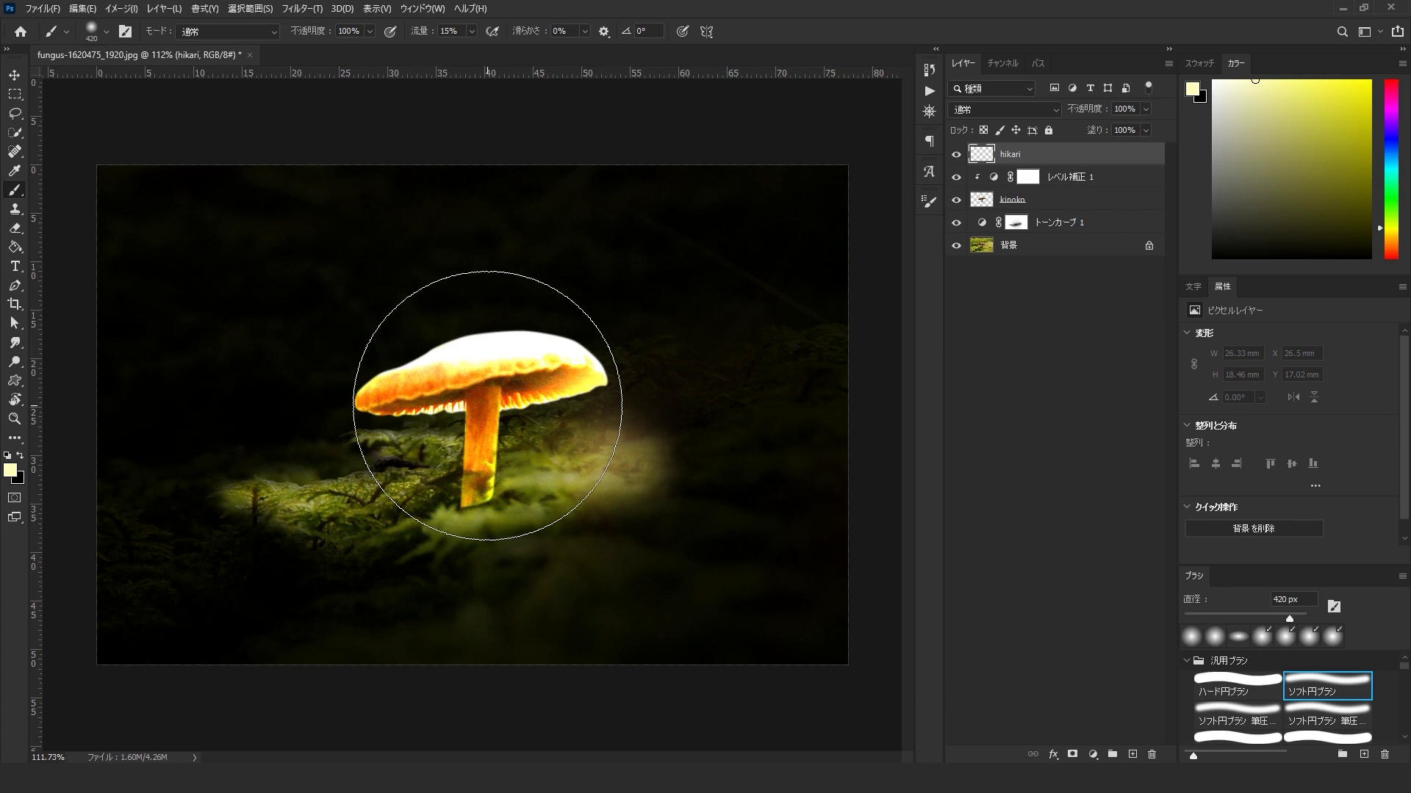
pyautogui.click(487, 406)
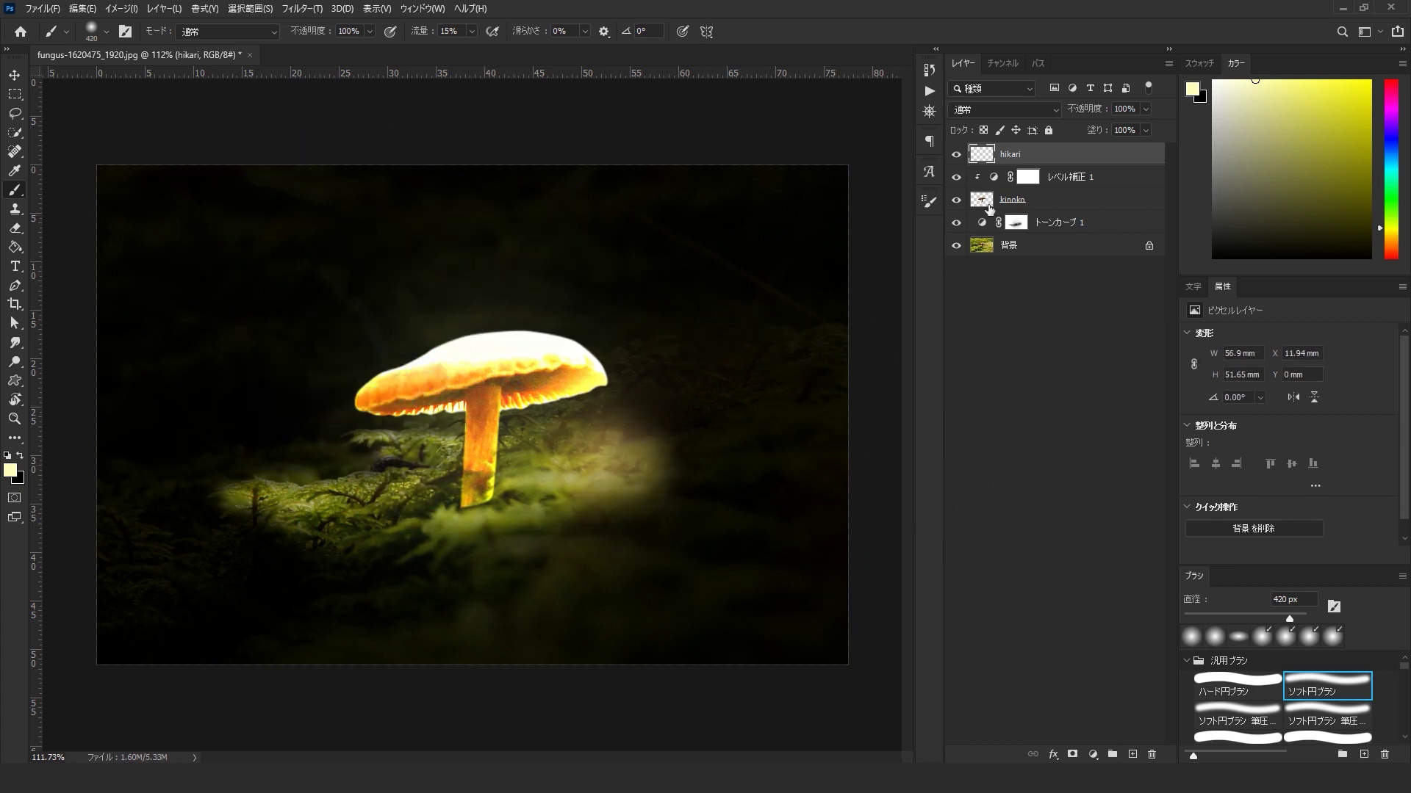
# Step: Toggle the hikari layer's visibility off and on to compare the image with and without the glow
pyautogui.click(957, 155)
pyautogui.click(957, 155)
pyautogui.click(957, 155)
pyautogui.click(957, 156)
pyautogui.click(957, 155)
pyautogui.click(957, 155)
pyautogui.click(957, 155)
pyautogui.click(957, 155)
pyautogui.click(957, 155)
pyautogui.click(957, 155)
pyautogui.click(957, 155)
pyautogui.click(957, 155)
# Step: Dab three more times over the mushroom on the hikari layer and lower the layer's opacity to 18%
pyautogui.click(483, 409)
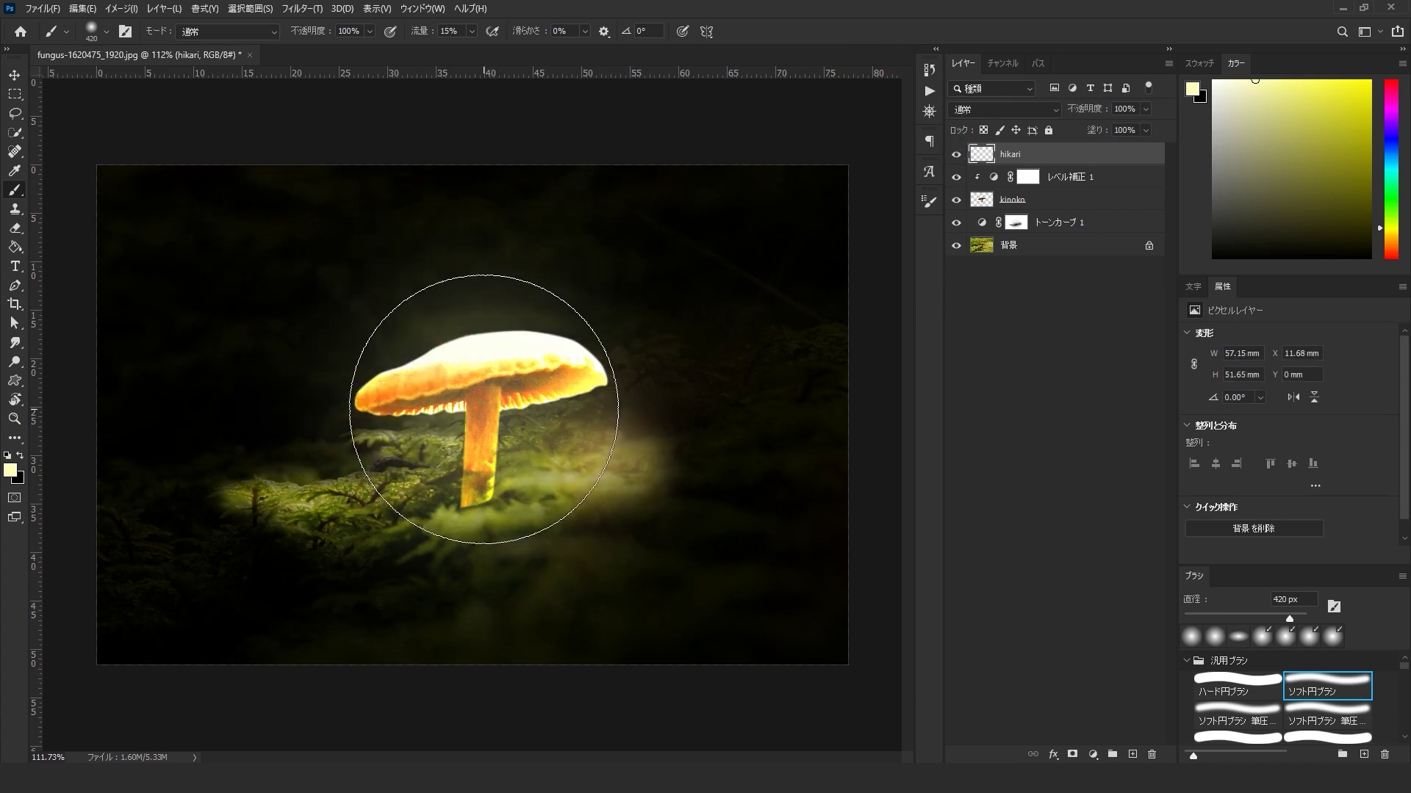
pyautogui.click(483, 409)
pyautogui.click(484, 409)
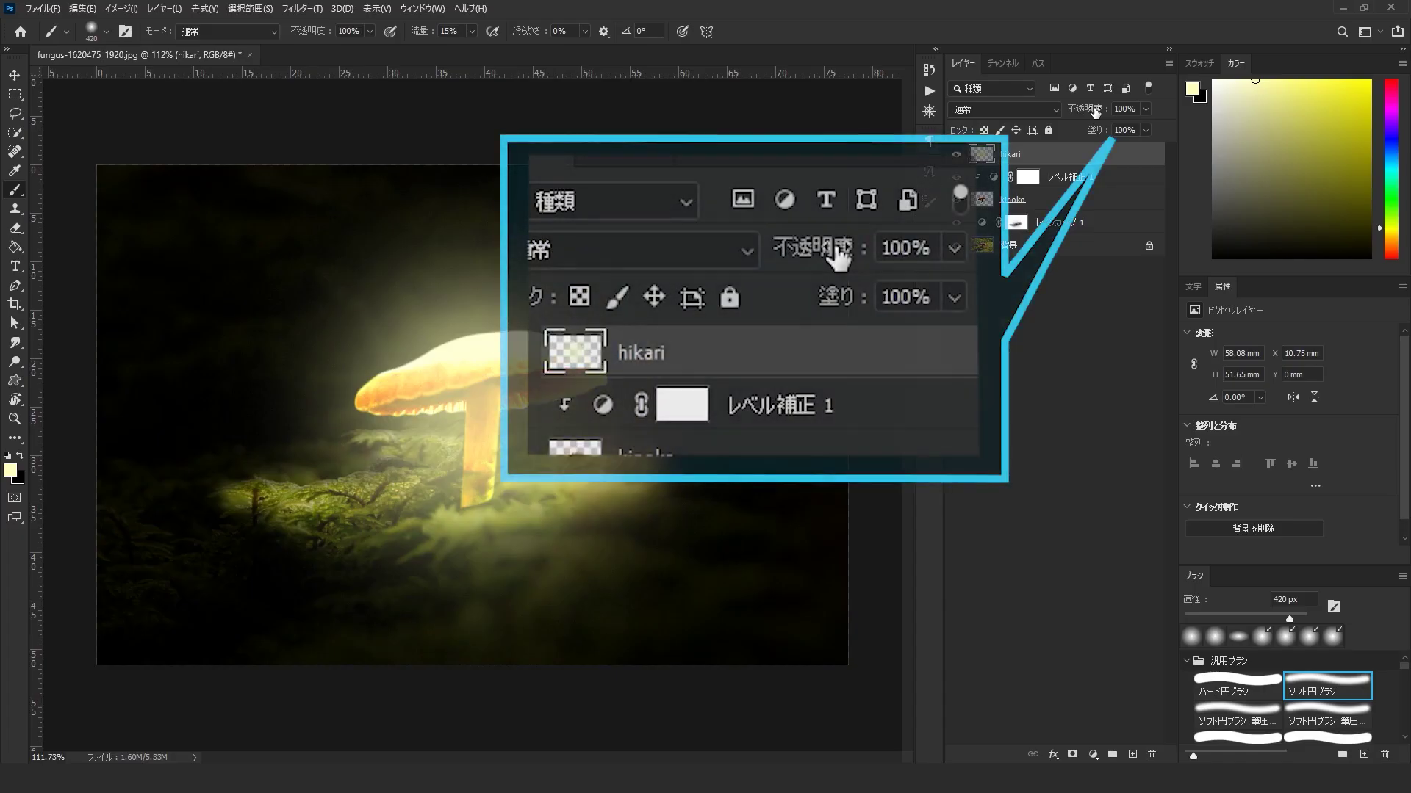
pyautogui.moveTo(1095, 111)
pyautogui.mouseDown()
pyautogui.moveTo(1055, 111)
pyautogui.moveTo(1074, 111)
pyautogui.mouseUp()
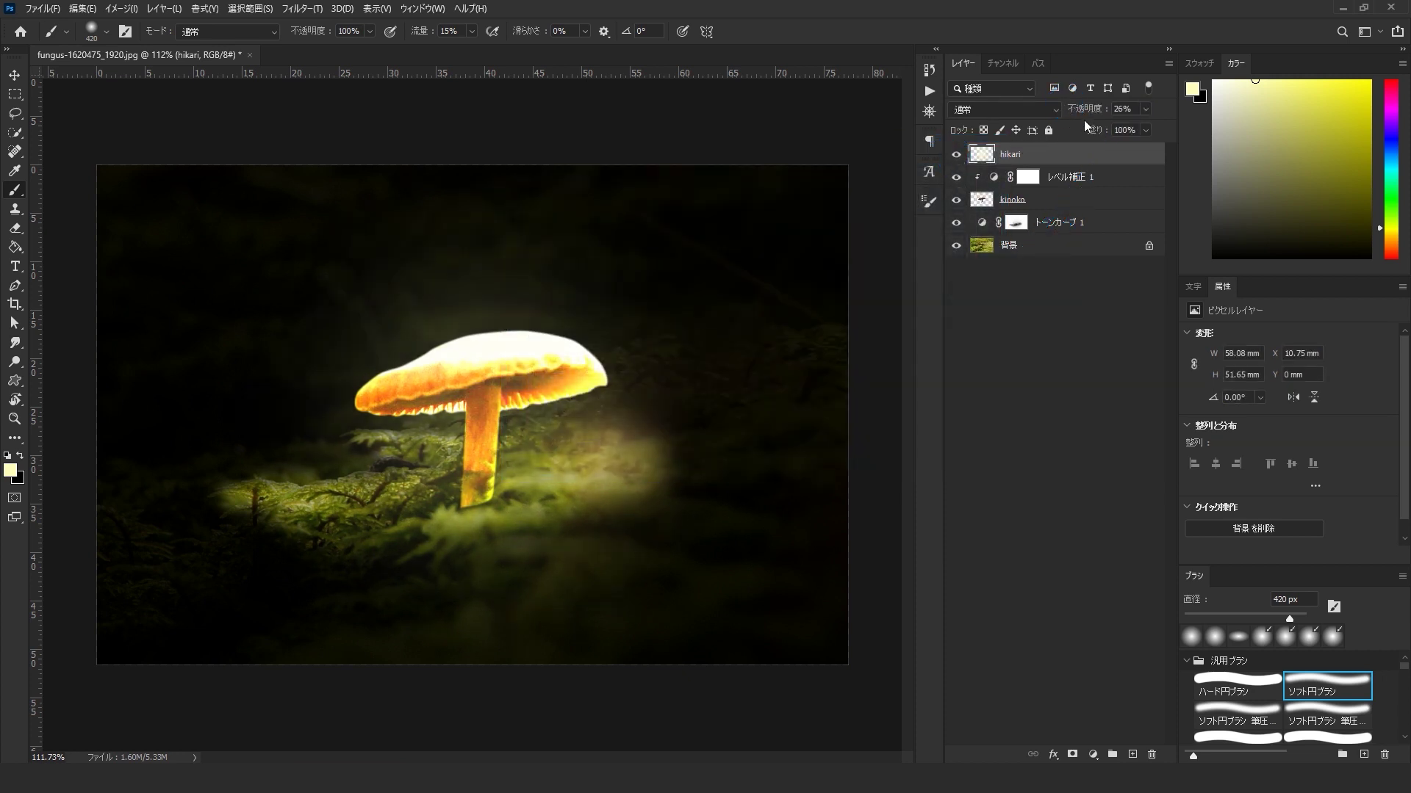
pyautogui.moveTo(1080, 111); pyautogui.dragTo(1078, 108)
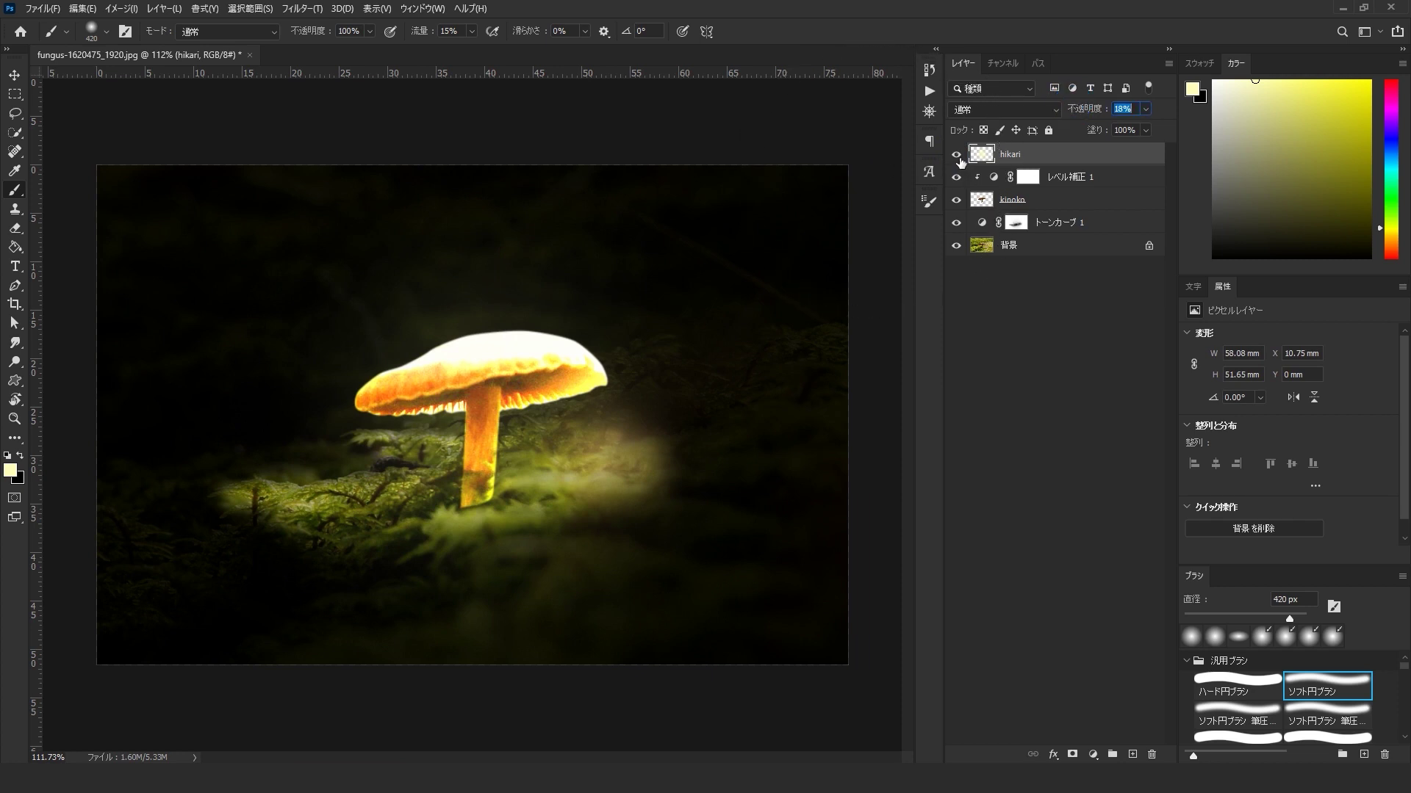
# Step: Raise the hikari layer's opacity to 24%, comparing the image with and without the layer
pyautogui.click(957, 155)
pyautogui.click(957, 156)
pyautogui.moveTo(1085, 112); pyautogui.dragTo(1090, 111)
pyautogui.click(958, 156)
pyautogui.click(957, 155)
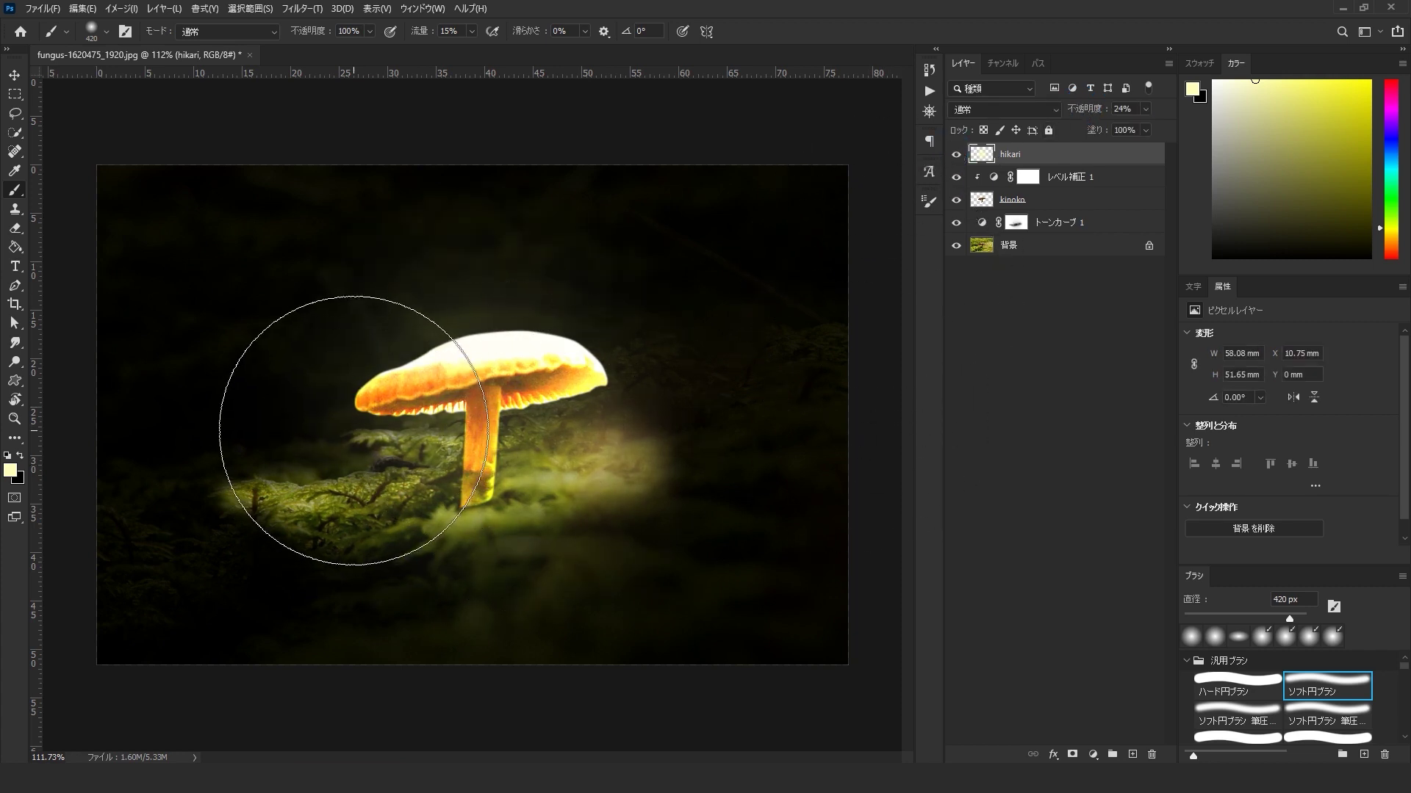
# Step: Add a new layer above hikari, name it overlay and set its blend mode to Overlay (オーバーレイ)
pyautogui.click(1133, 756)
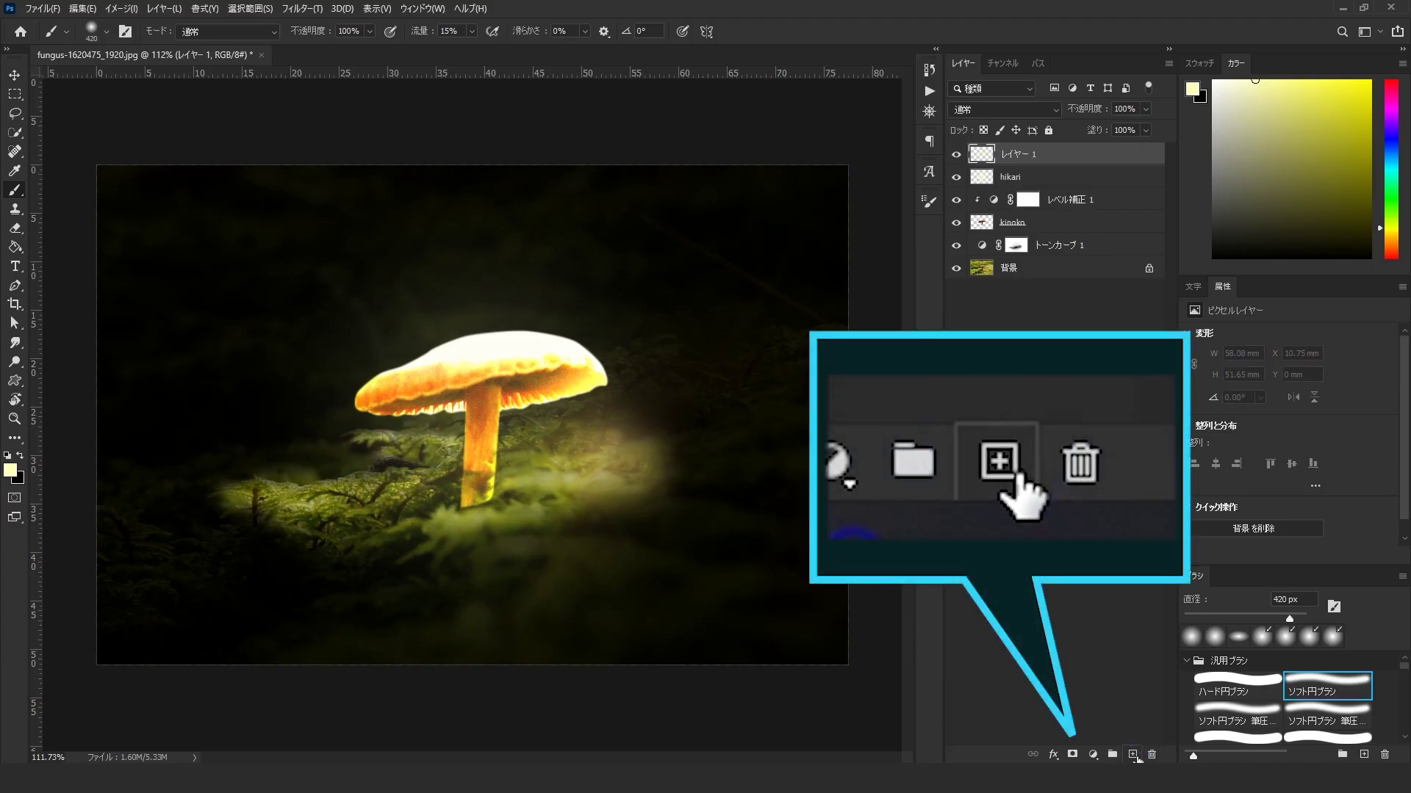
pyautogui.doubleClick(1018, 155)
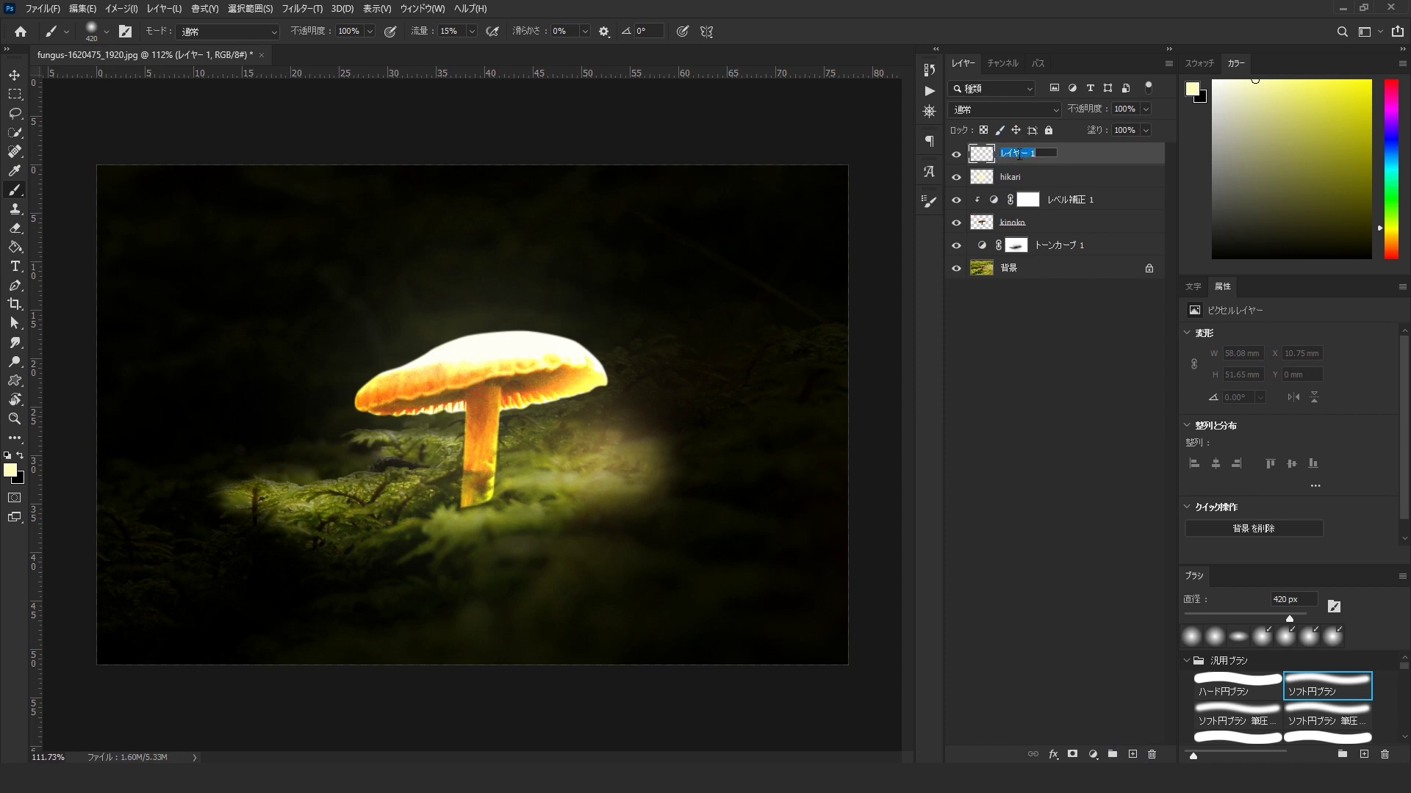
pyautogui.write('overlay')
pyautogui.press('Return')
pyautogui.click(1058, 112)
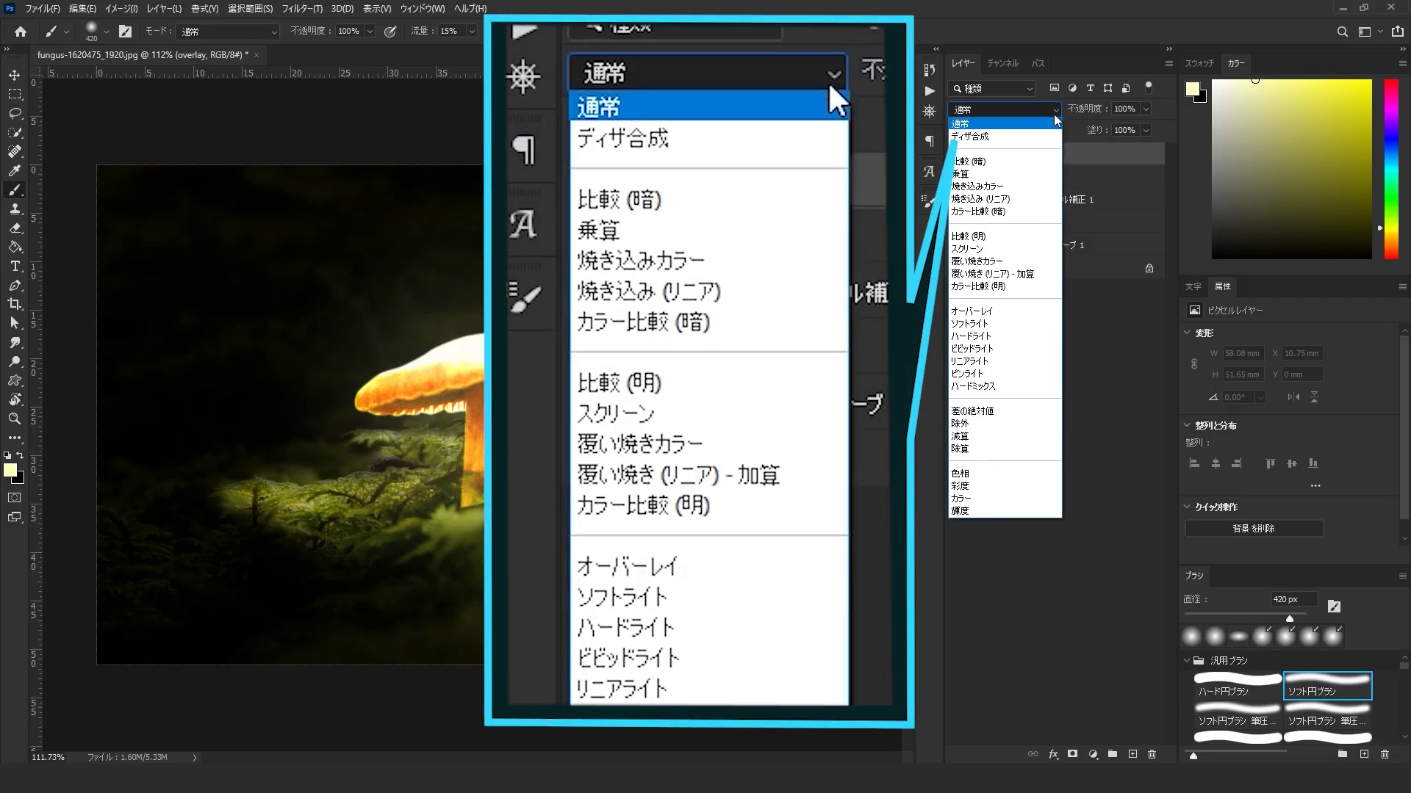
pyautogui.click(988, 313)
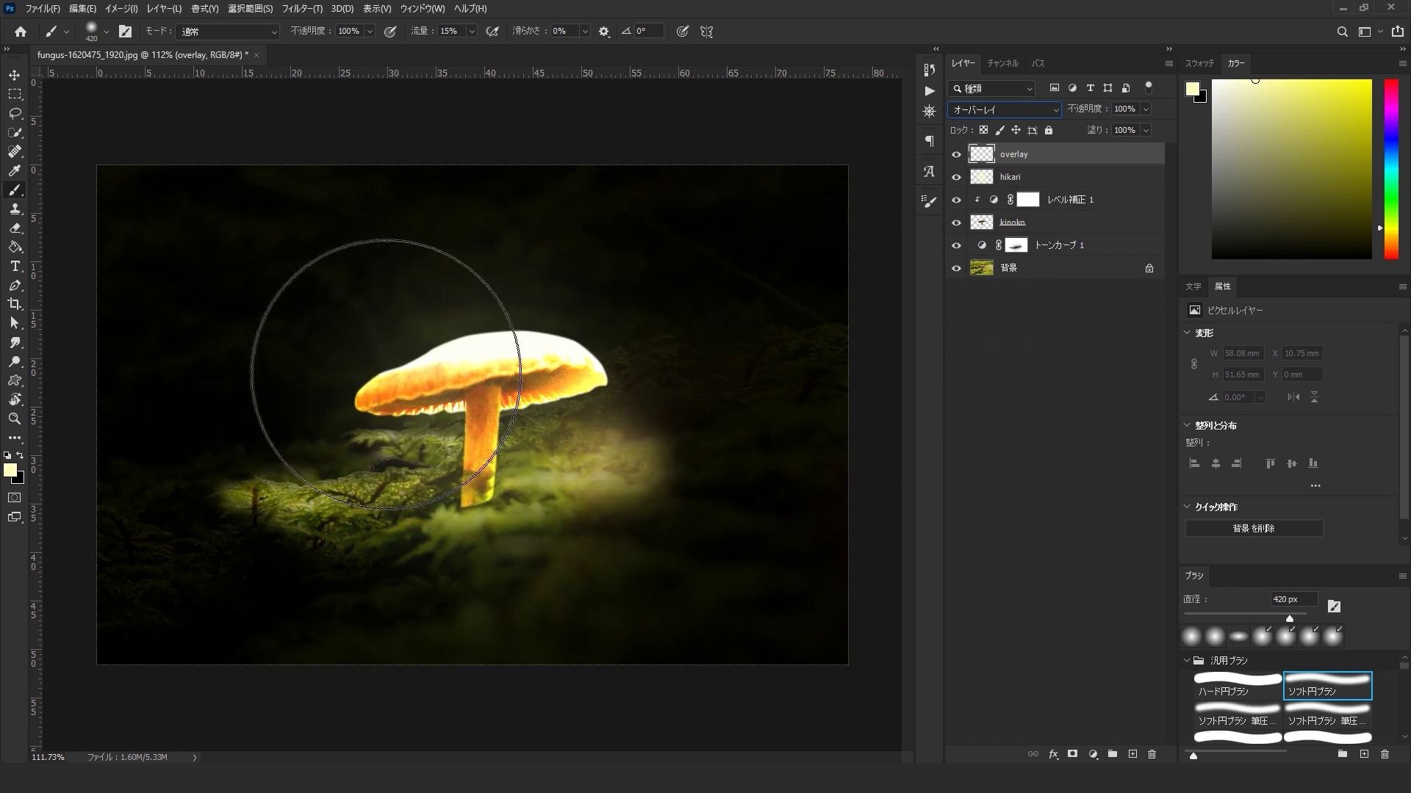
# Step: Set the foreground colour to white (ffffff) and paint softly over the mushroom and the surrounding moss on the overlay layer
pyautogui.click(9, 472)
pyautogui.moveTo(342, 465)
pyautogui.mouseDown()
pyautogui.moveTo(265, 423)
pyautogui.moveTo(276, 436)
pyautogui.mouseUp()
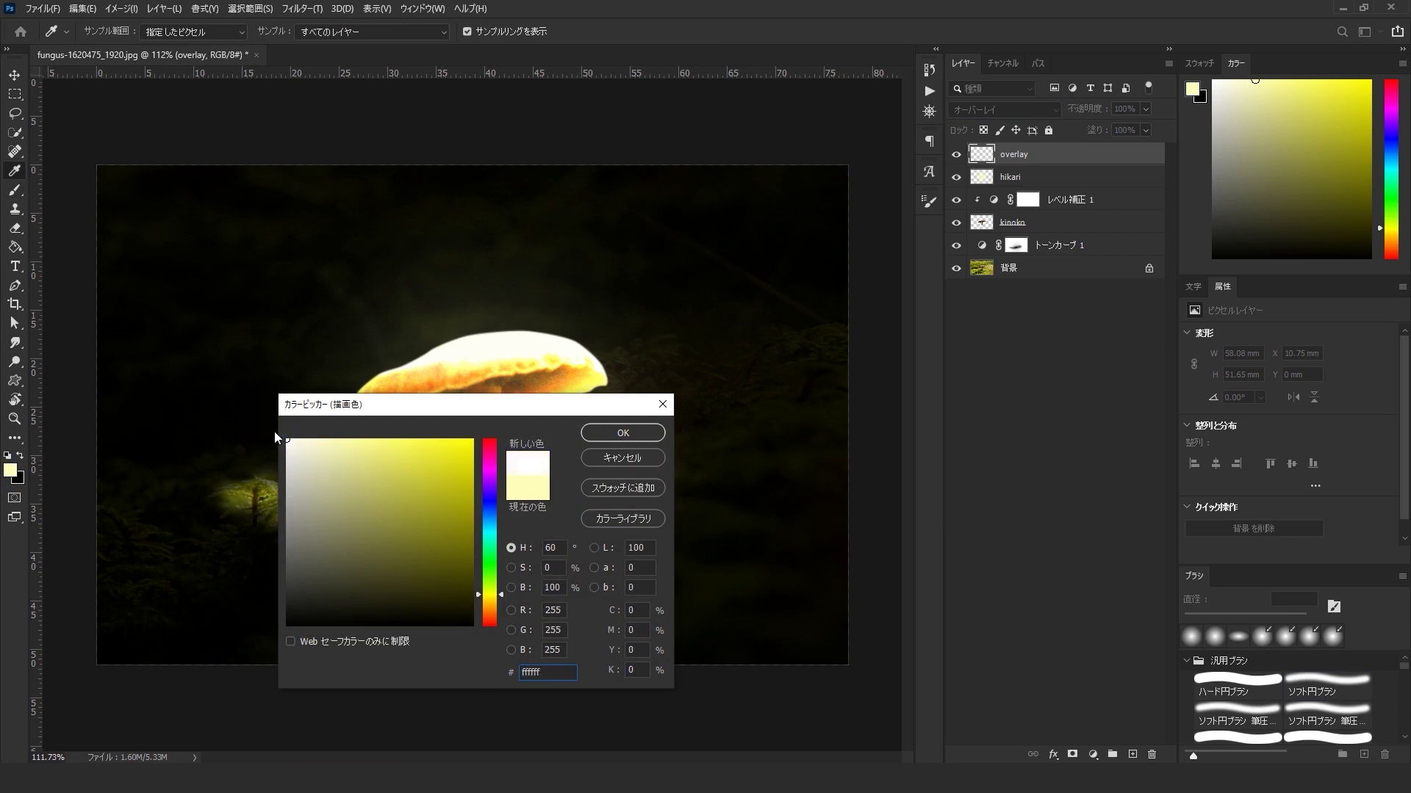
pyautogui.click(621, 435)
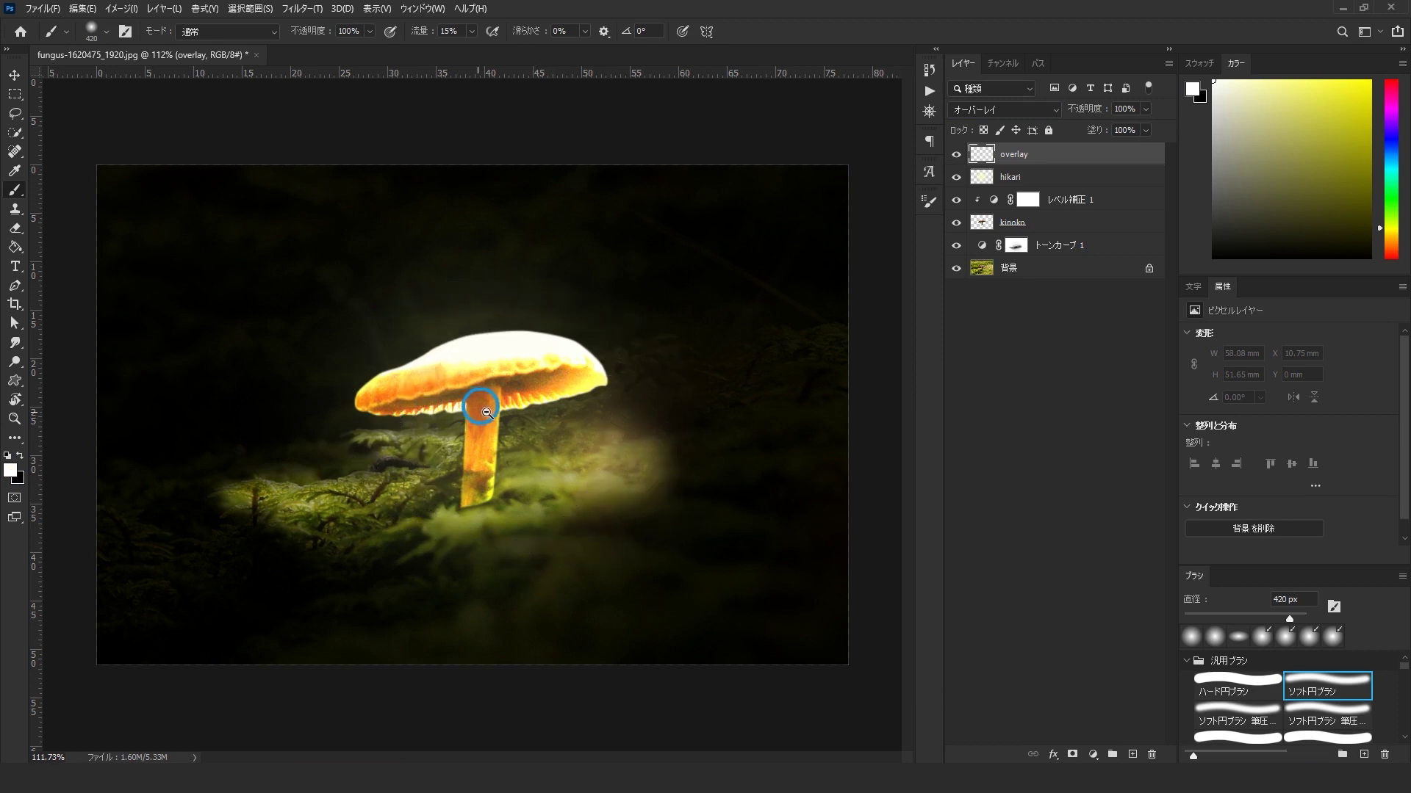
pyautogui.scroll(-2, 477, 412)
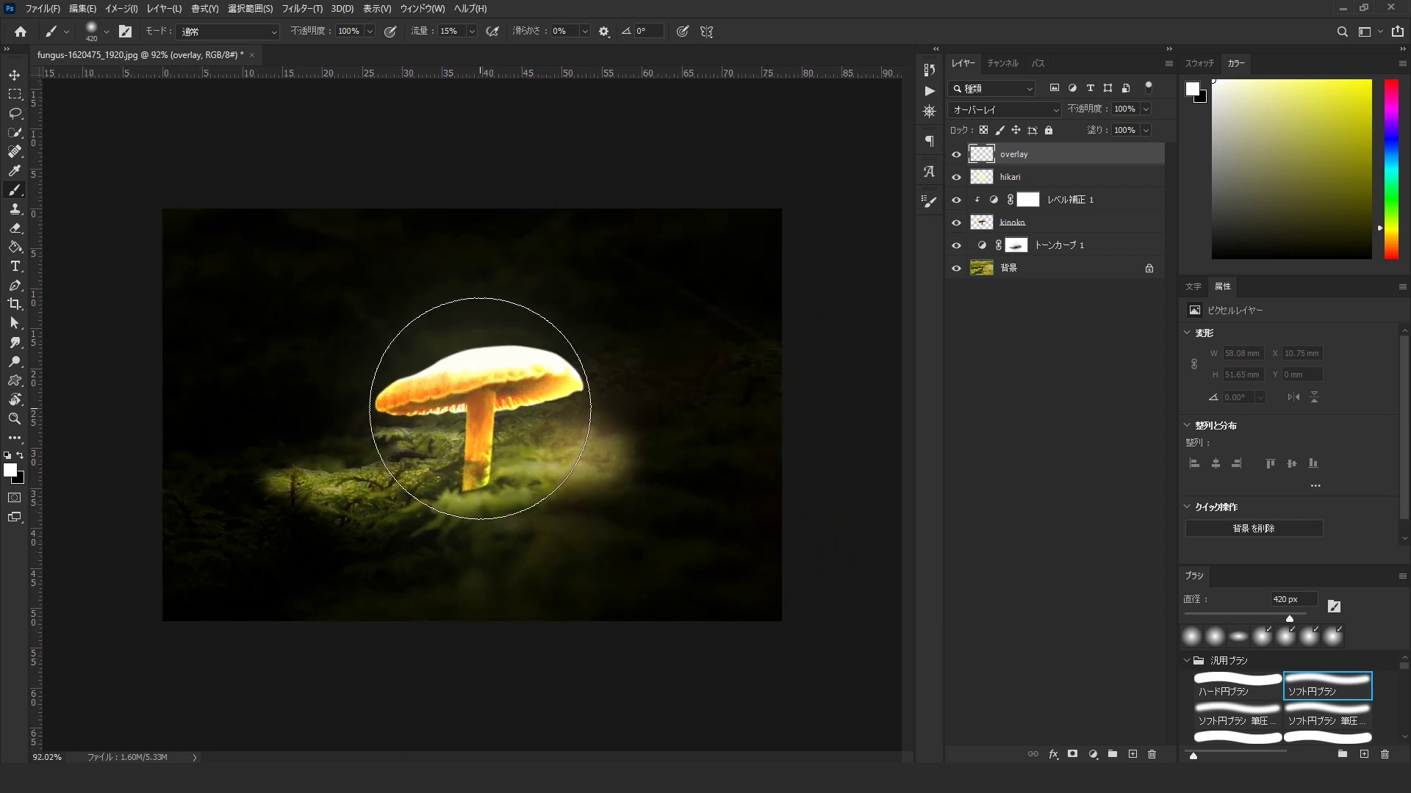
pyautogui.moveTo(480, 408)
pyautogui.mouseDown()
pyautogui.moveTo(448, 415)
pyautogui.moveTo(485, 411)
pyautogui.moveTo(487, 441)
pyautogui.moveTo(458, 411)
pyautogui.moveTo(487, 441)
pyautogui.moveTo(367, 468)
pyautogui.moveTo(544, 436)
pyautogui.moveTo(644, 447)
pyautogui.moveTo(596, 433)
pyautogui.mouseUp()
# Step: Compare the image with and without the overlay layer and lower that layer's opacity to 66%
pyautogui.click(957, 153)
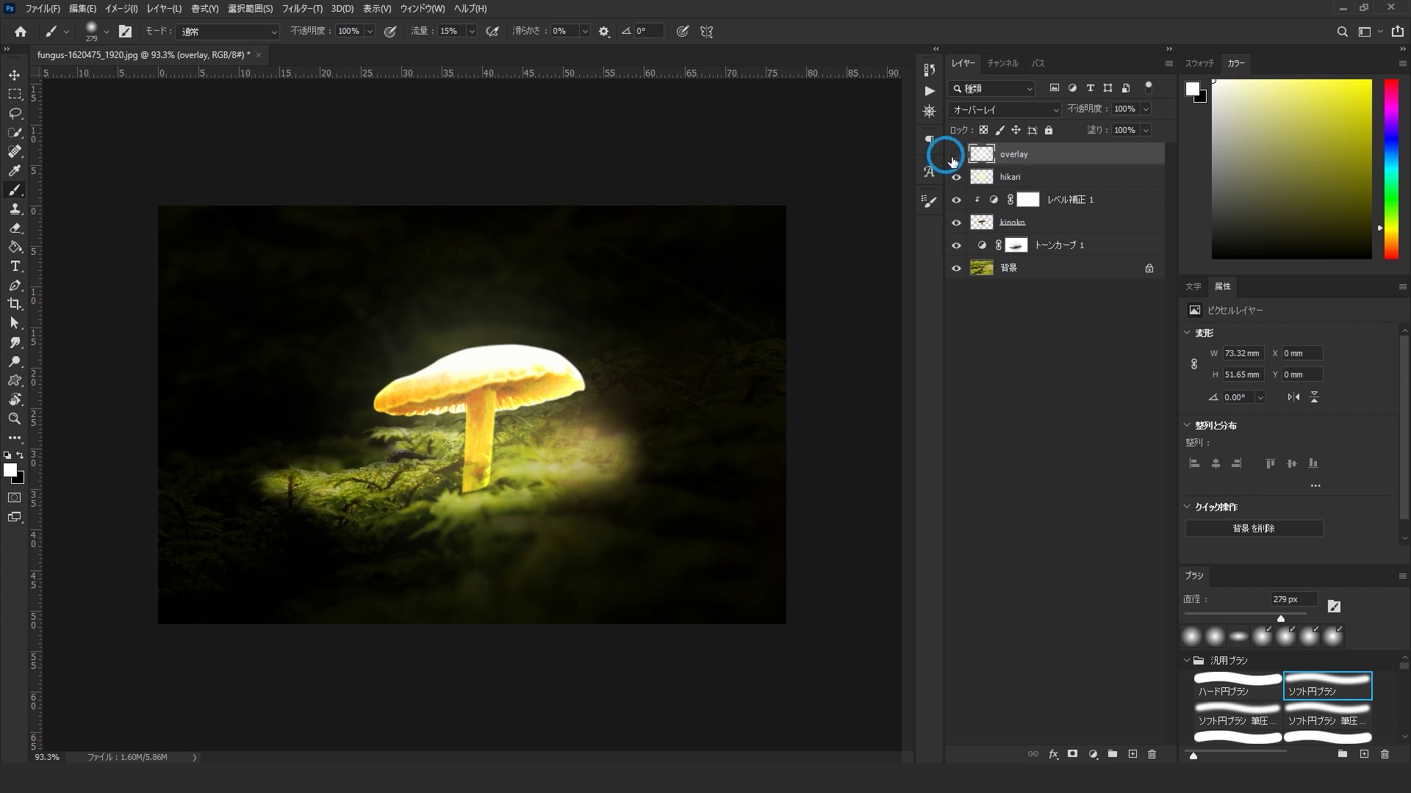
pyautogui.click(953, 159)
pyautogui.click(953, 159)
pyautogui.click(953, 160)
pyautogui.click(953, 159)
pyautogui.click(953, 160)
pyautogui.click(953, 159)
pyautogui.moveTo(1090, 104); pyautogui.dragTo(1055, 90)
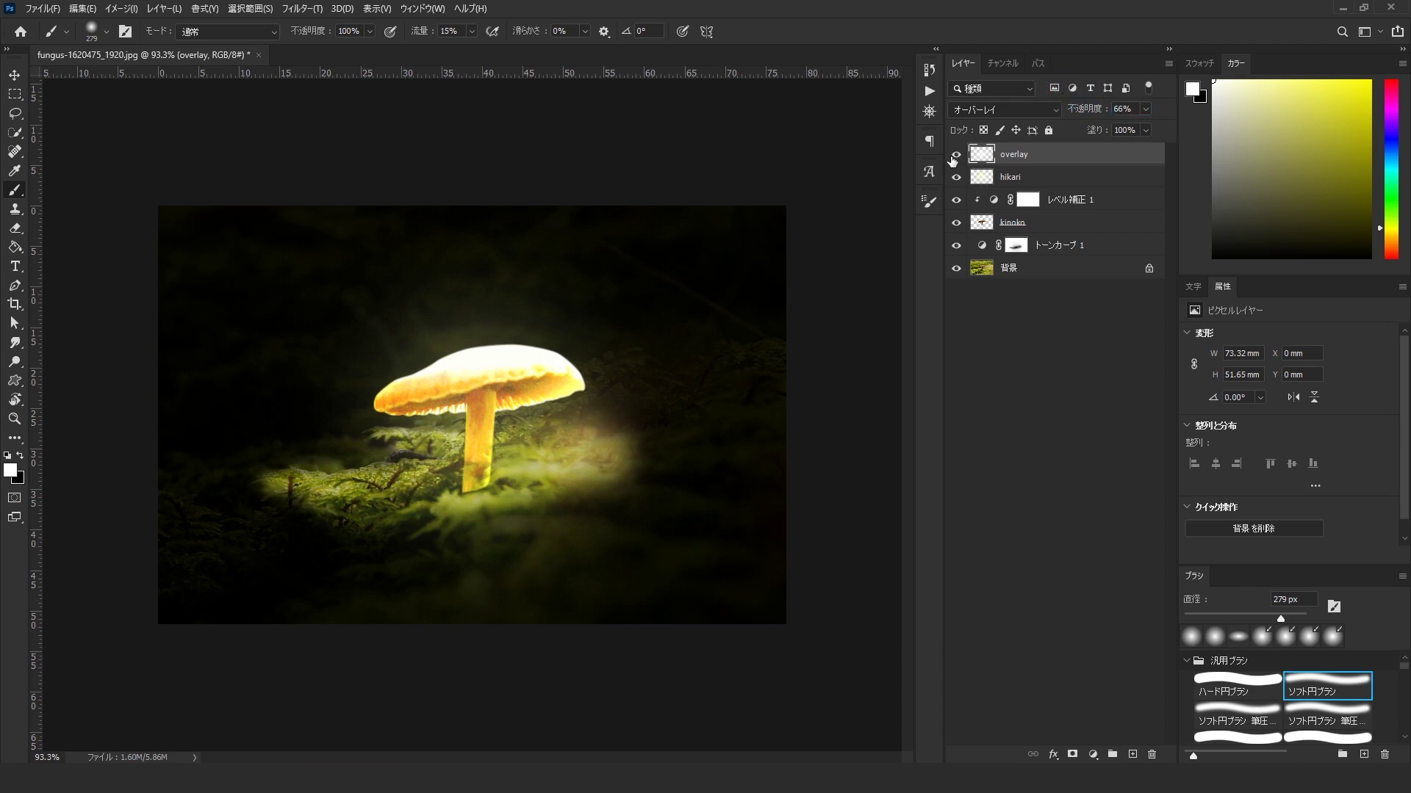
# Step: Toggle the overlay layer's visibility repeatedly to check the softened brightening, leaving the layer shown
pyautogui.click(953, 157)
pyautogui.click(954, 158)
pyautogui.click(954, 157)
pyautogui.click(954, 158)
pyautogui.click(954, 157)
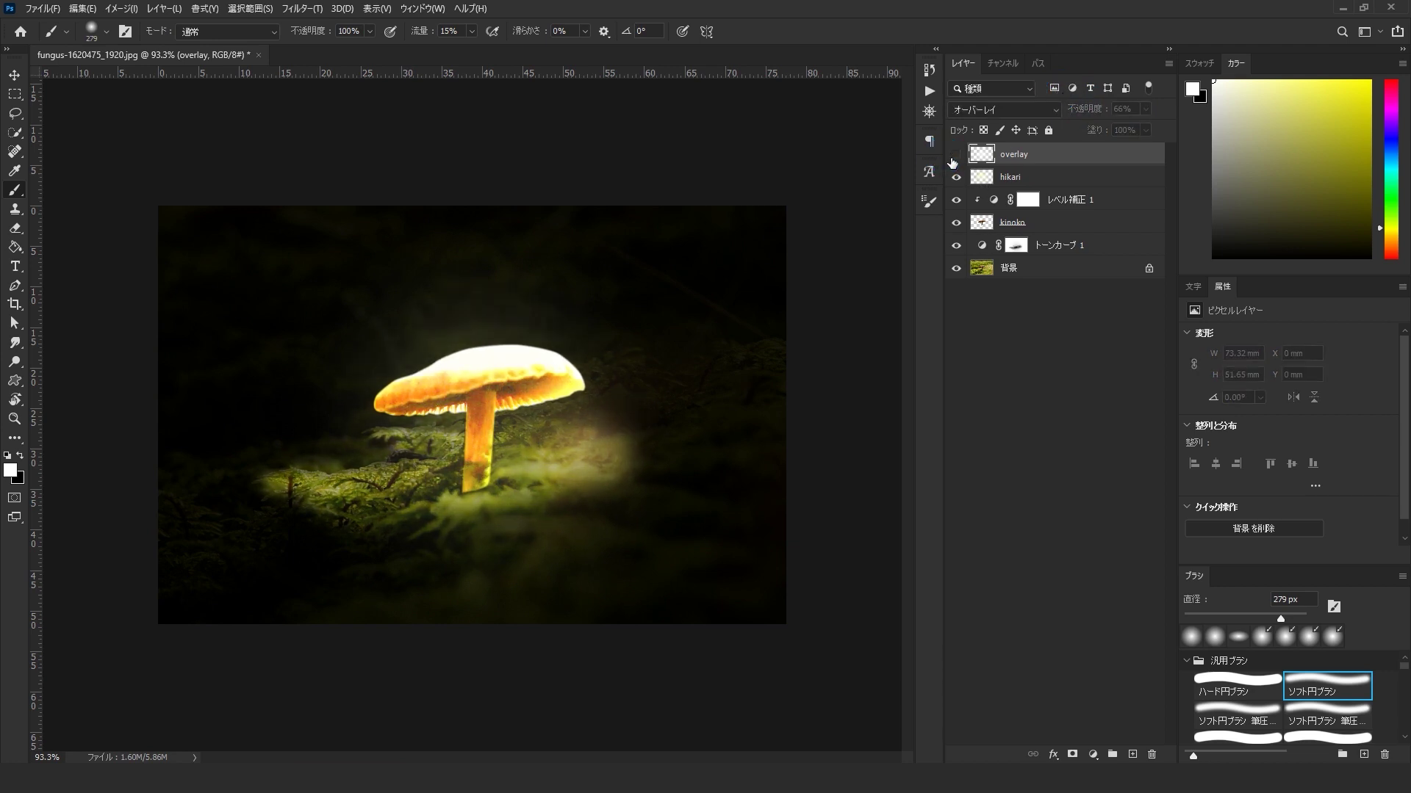
pyautogui.click(954, 158)
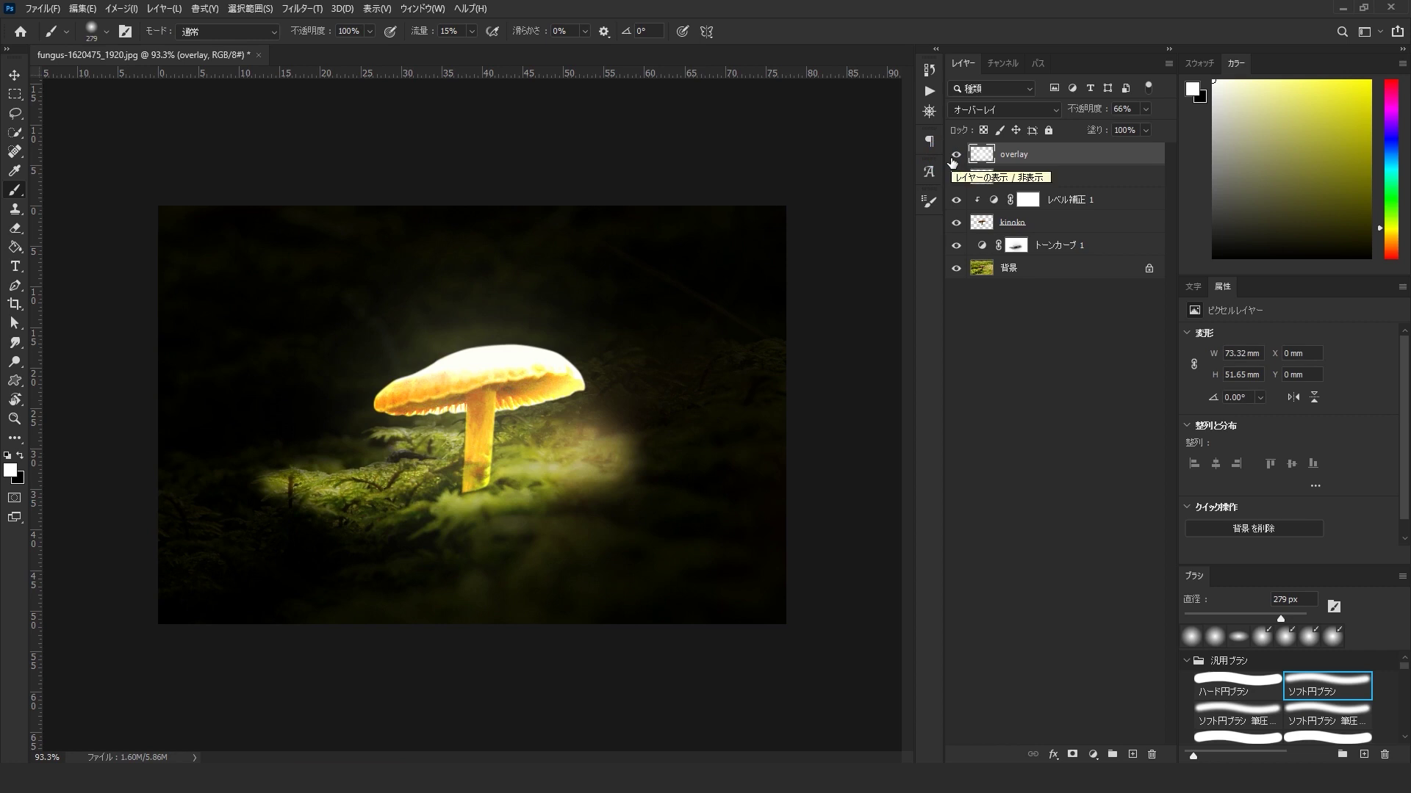